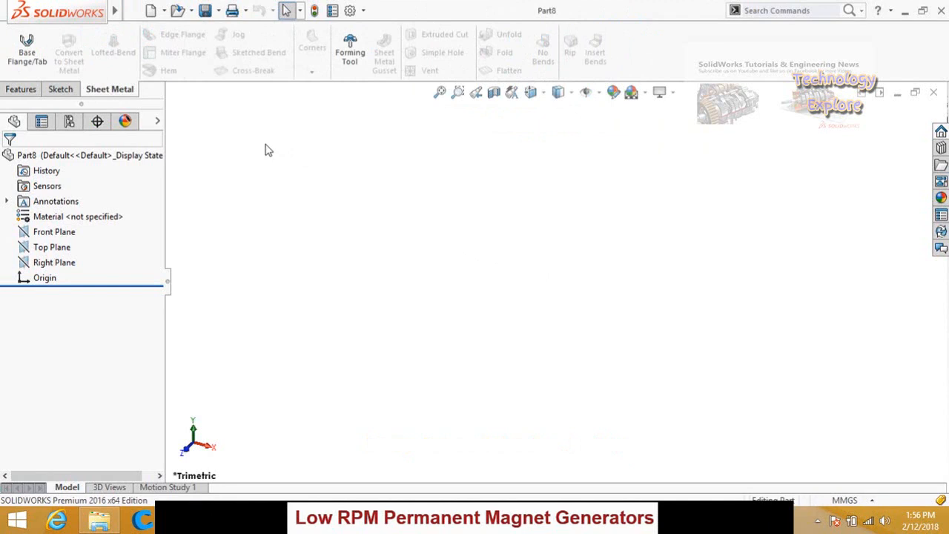
- Add the Surfaces toolset to the CommandManager and display its surface modelling commands
right_click(123, 90)
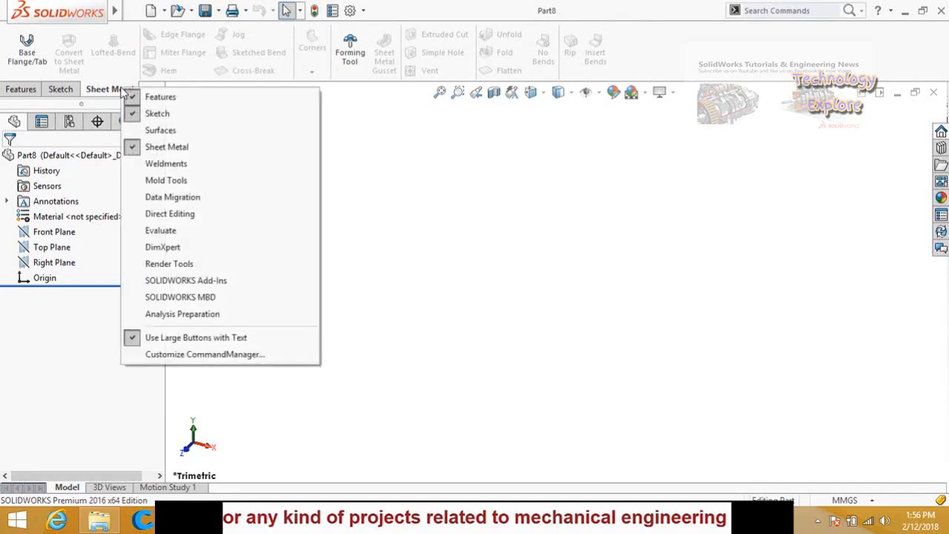
left_click(162, 131)
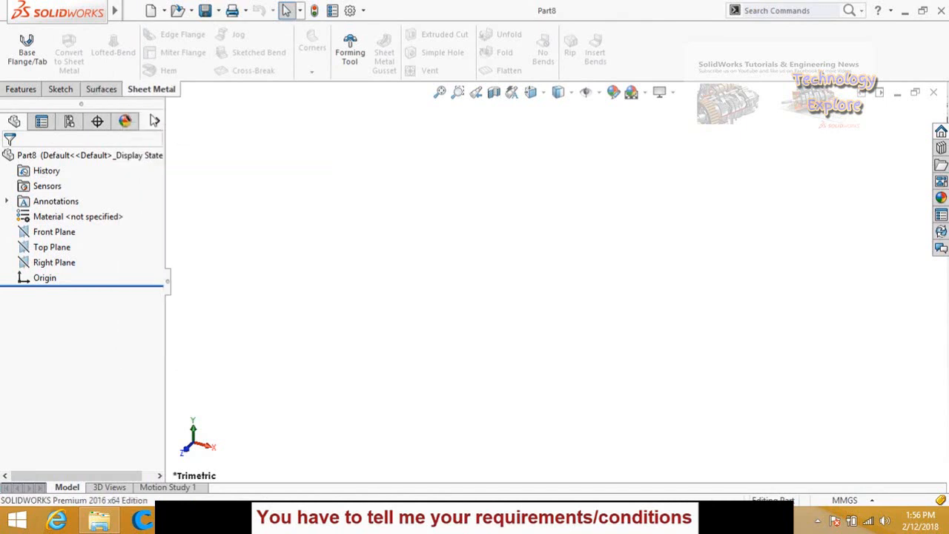
left_click(102, 90)
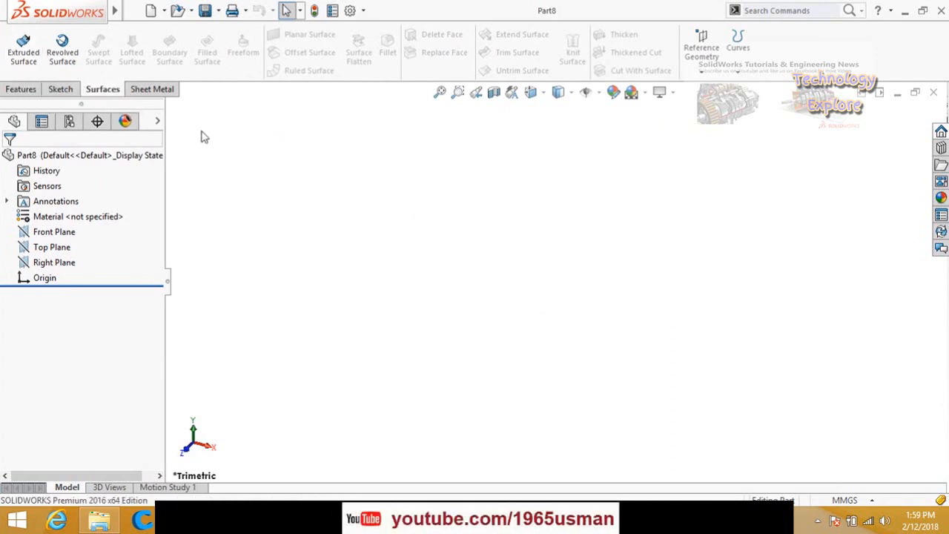
left_click(29, 89)
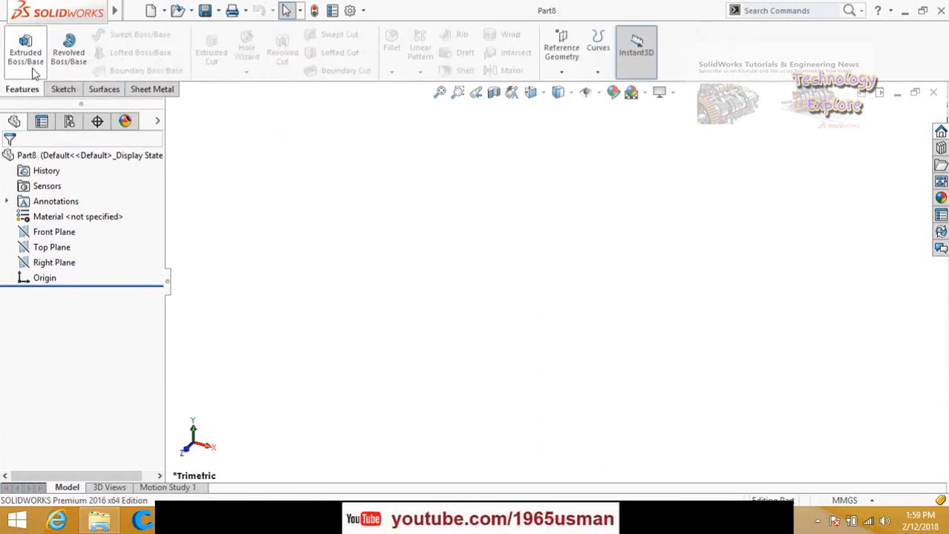
left_click(104, 90)
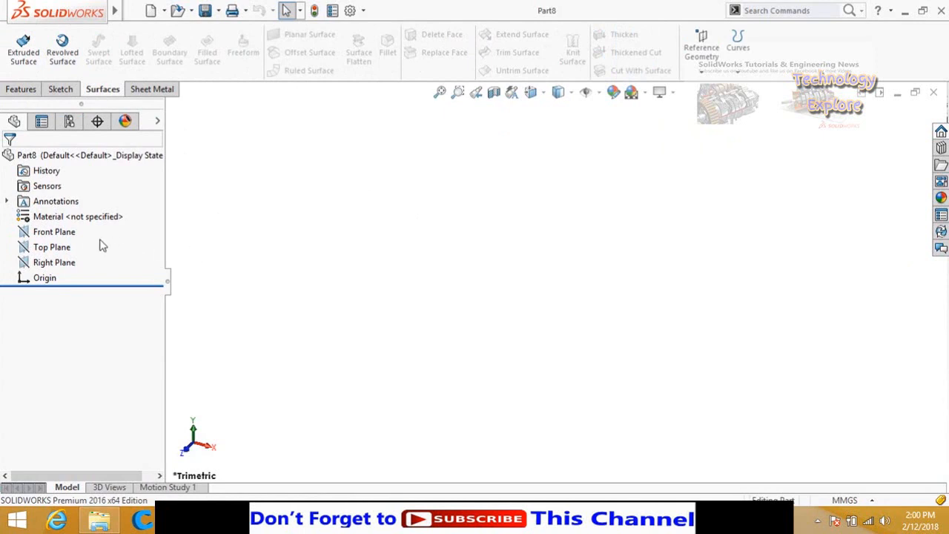
- Start a new sketch on the Front Plane
left_click(73, 233)
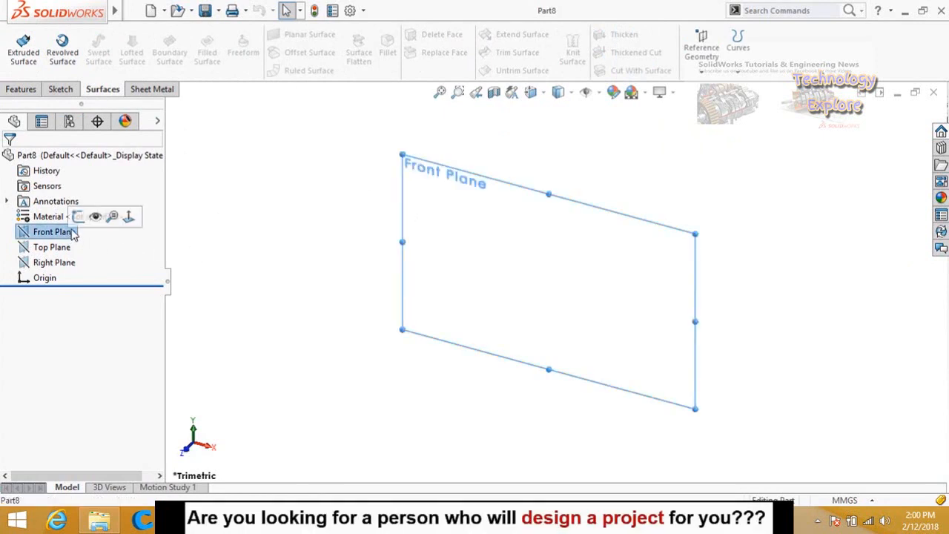
left_click(78, 215)
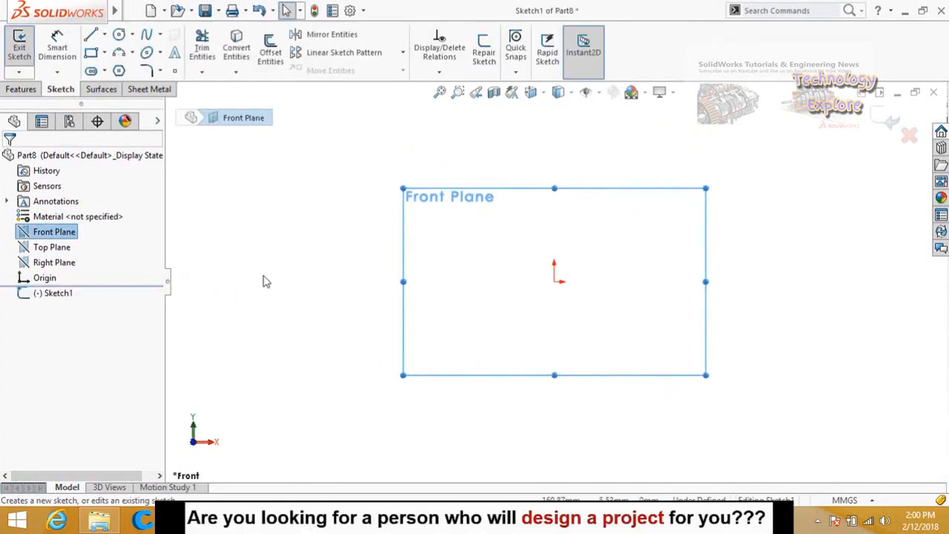
left_click(234, 233)
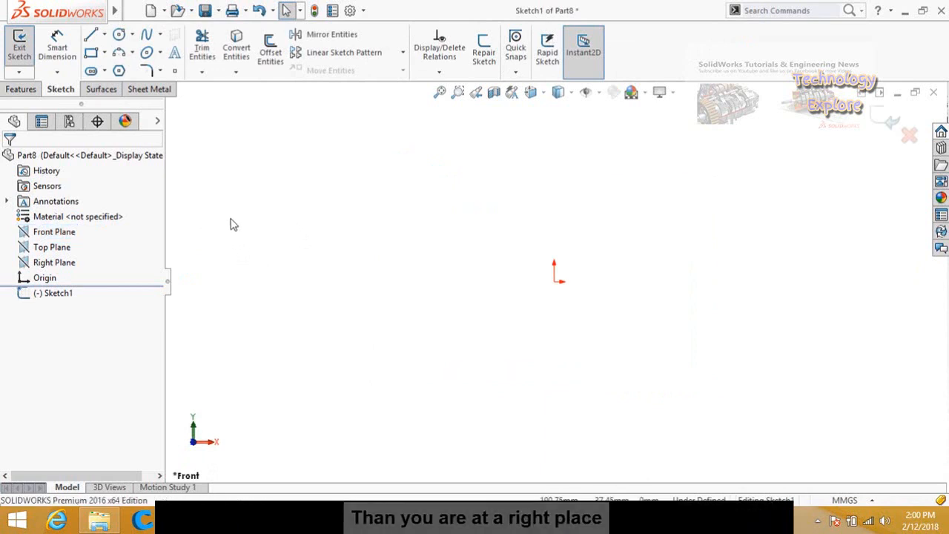
- Sketch an open, wavy five-point spline starting at the origin
left_click(119, 53)
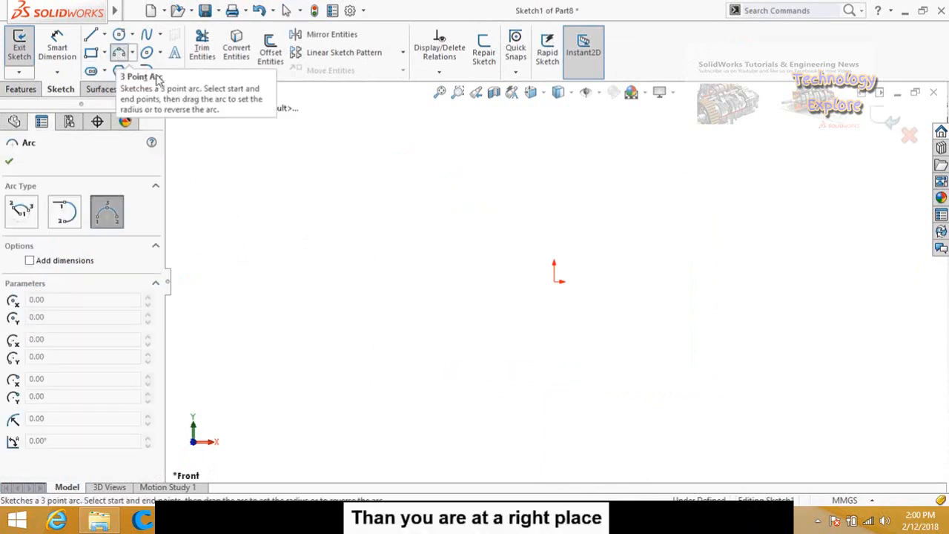
left_click(147, 35)
left_click(555, 281)
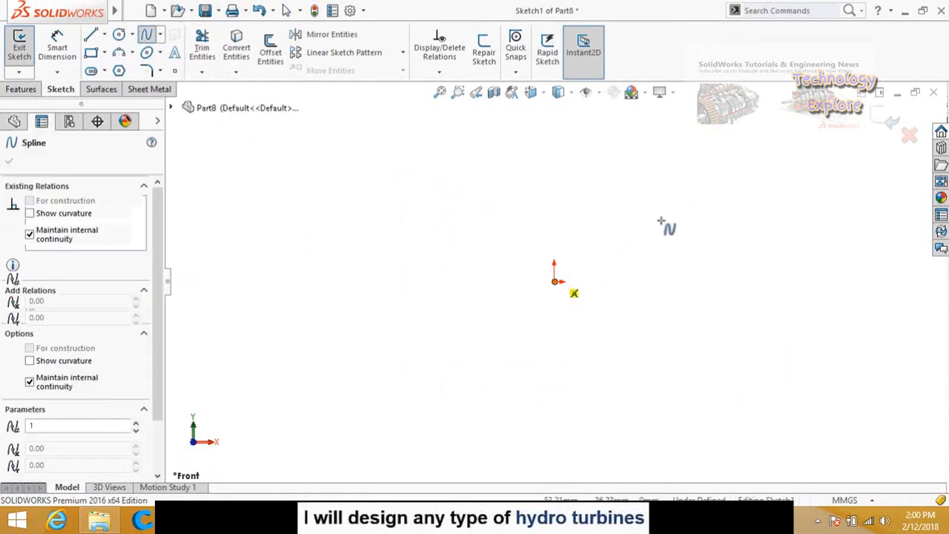
left_click(688, 252)
left_click(774, 299)
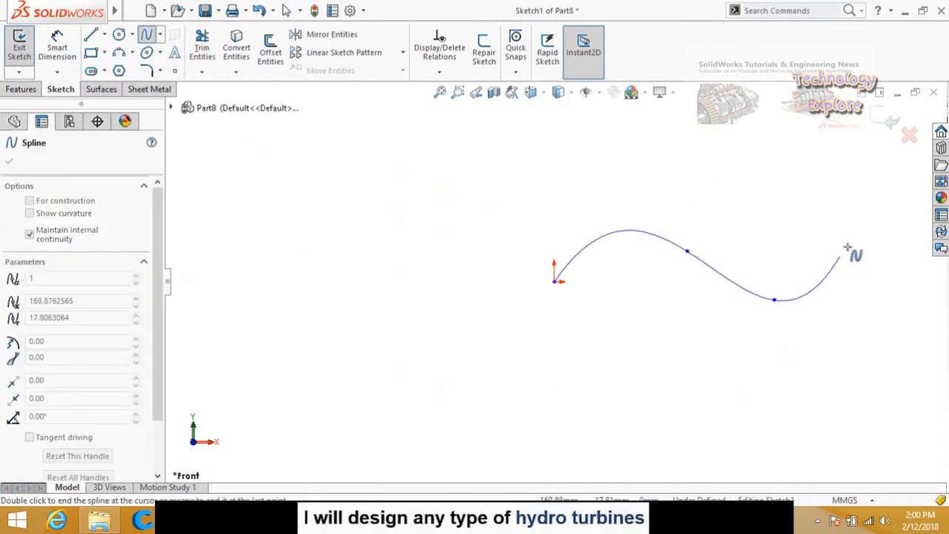
left_click(887, 239)
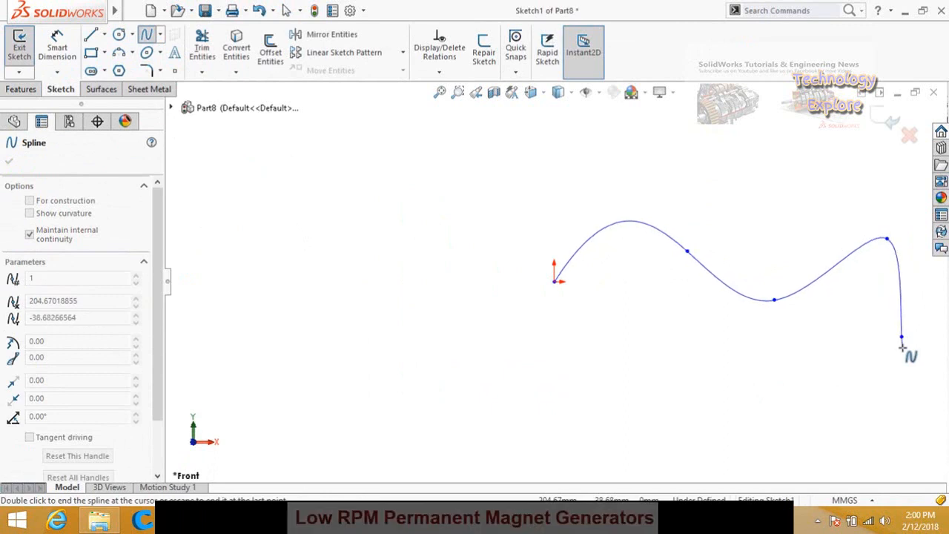
double_click(901, 342)
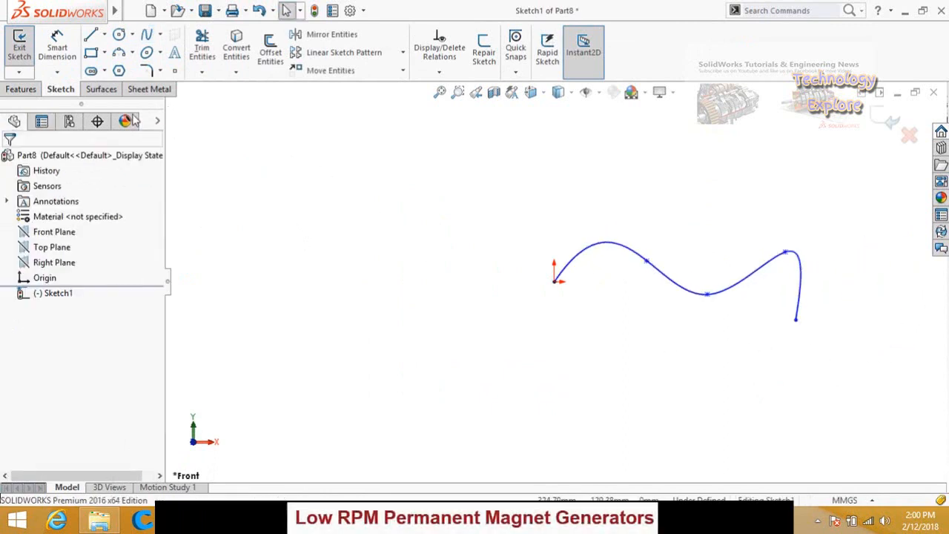
- Try an Extruded Surface from the open spline with a blind Direction 1 depth of 60 mm
left_click(105, 92)
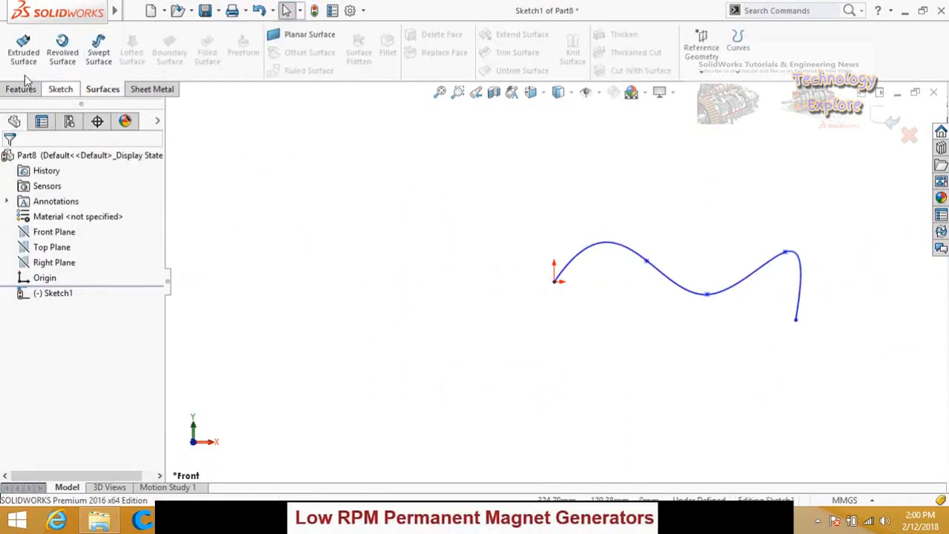
left_click(18, 53)
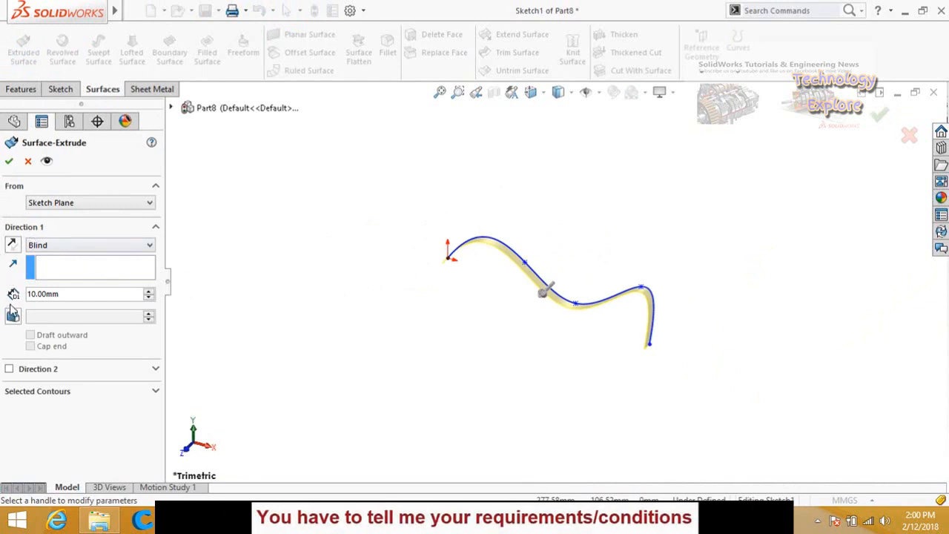
left_click(149, 291)
left_click(149, 291)
left_click(149, 291)
left_click(149, 290)
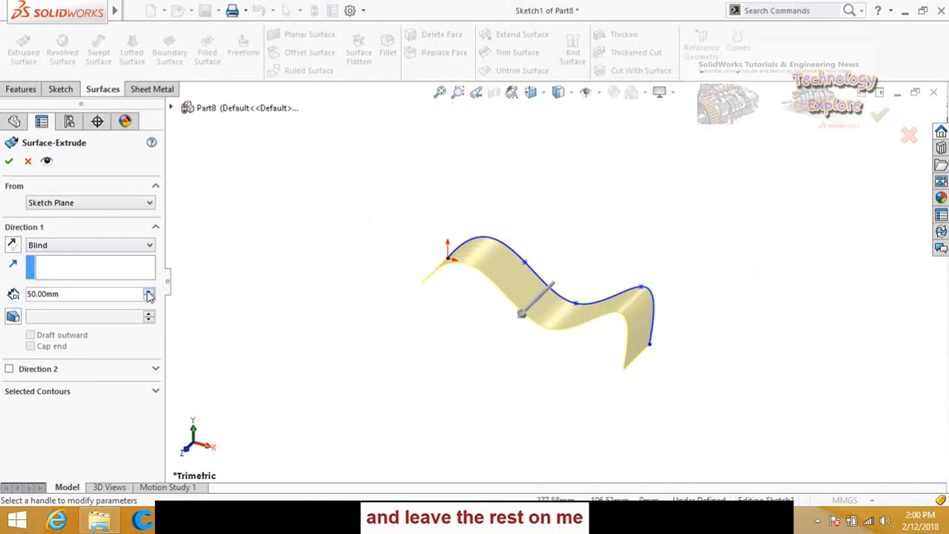
left_click(149, 291)
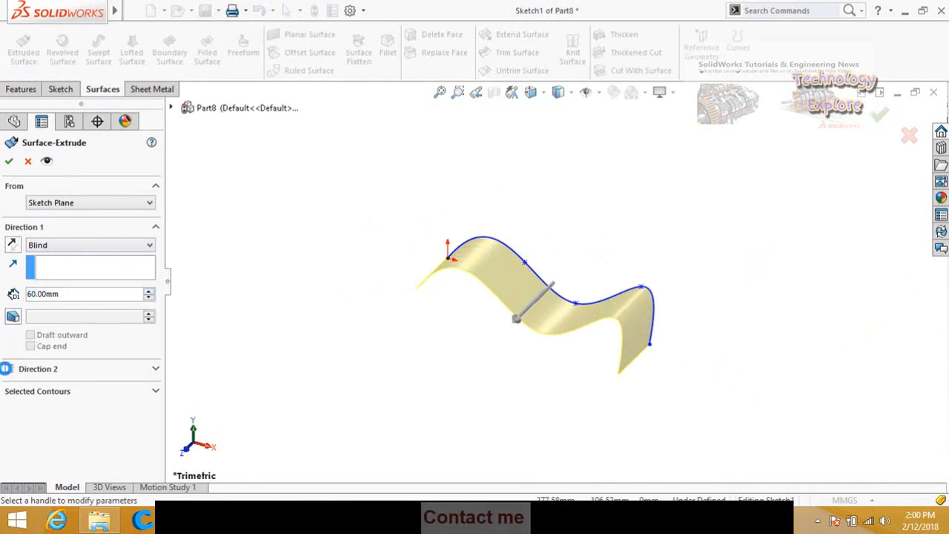
- Try a second blind extrusion direction of 60 mm on the spline surface and cancel the surface extrusion
left_click(9, 369)
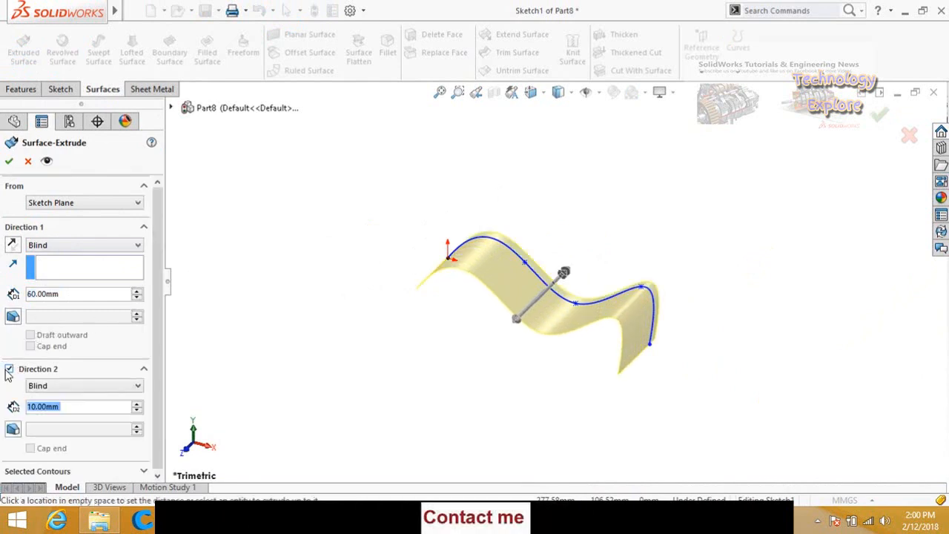
left_click(137, 404)
left_click(137, 404)
left_click(136, 404)
left_click(136, 404)
left_click(136, 404)
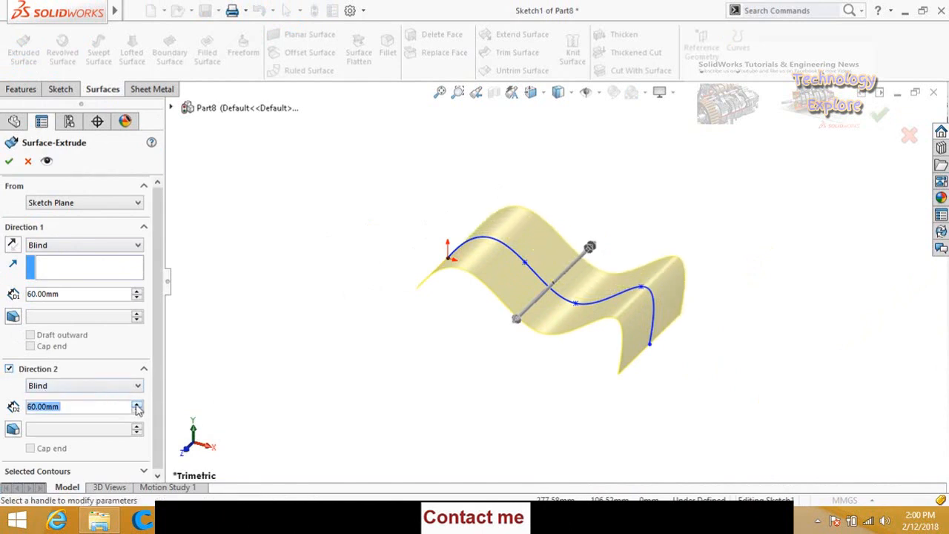
left_click_drag(156, 335, 157, 371)
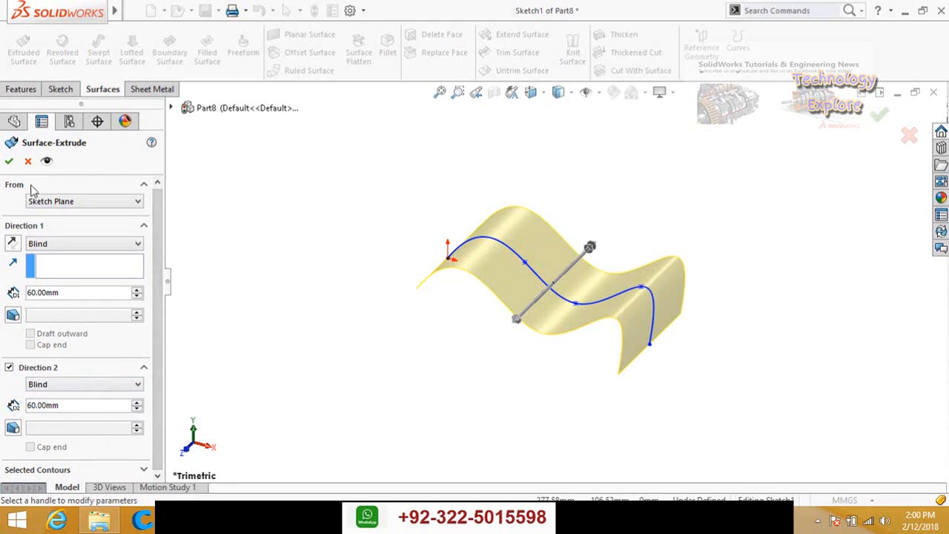
left_click(27, 161)
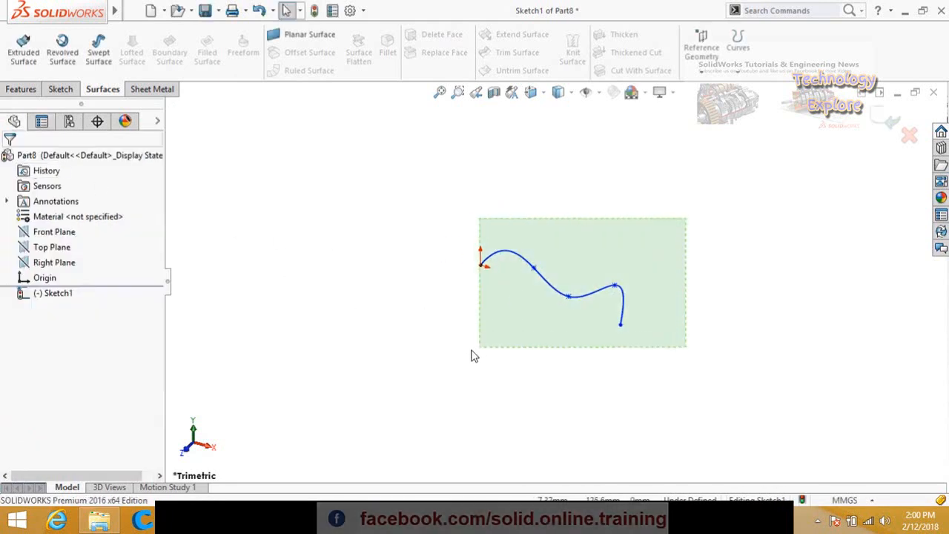
- Delete the spline from the sketch and draw a corner rectangle starting at the origin
left_click_drag(472, 352, 467, 351)
key("Delete")
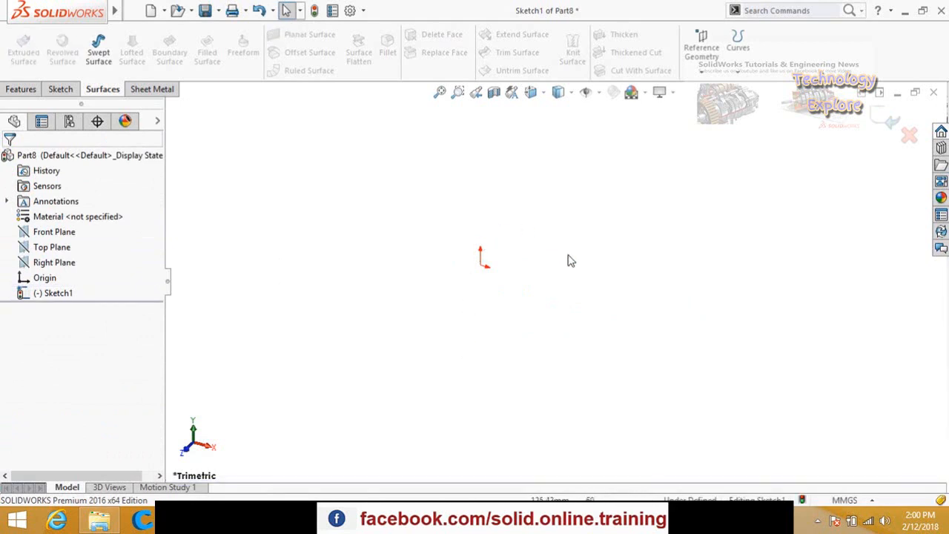
left_click(61, 89)
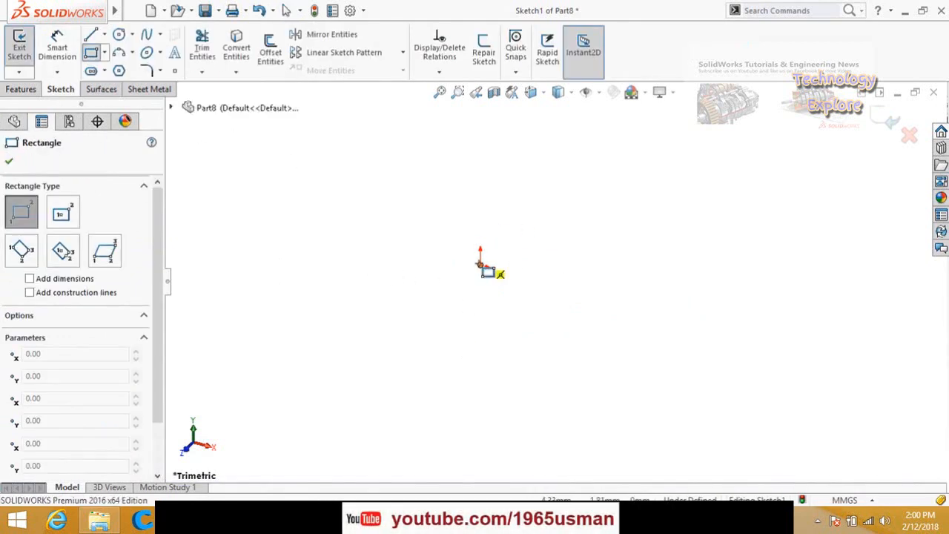
left_click_drag(480, 264, 691, 203)
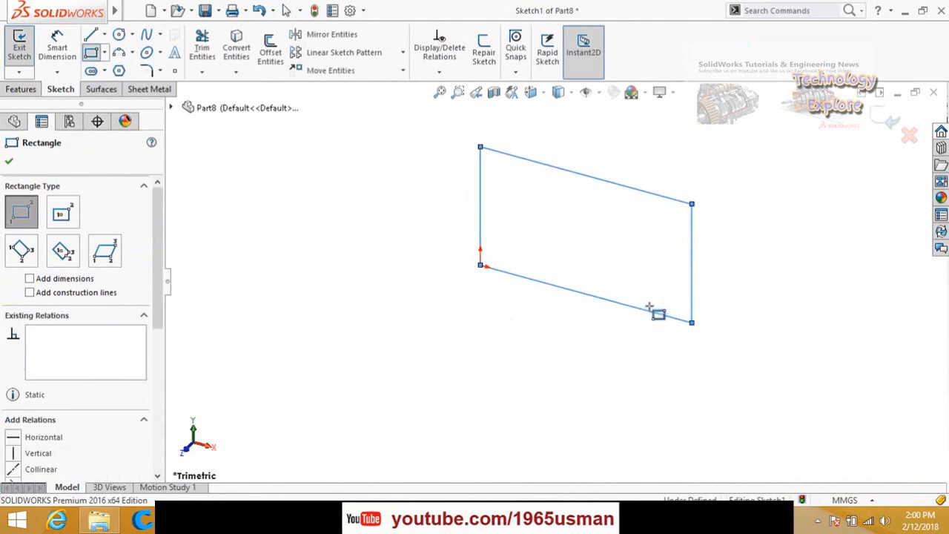
key("Escape")
- Extrude the rectangle as an open-ended surface with a blind depth of 140 mm
left_click(102, 89)
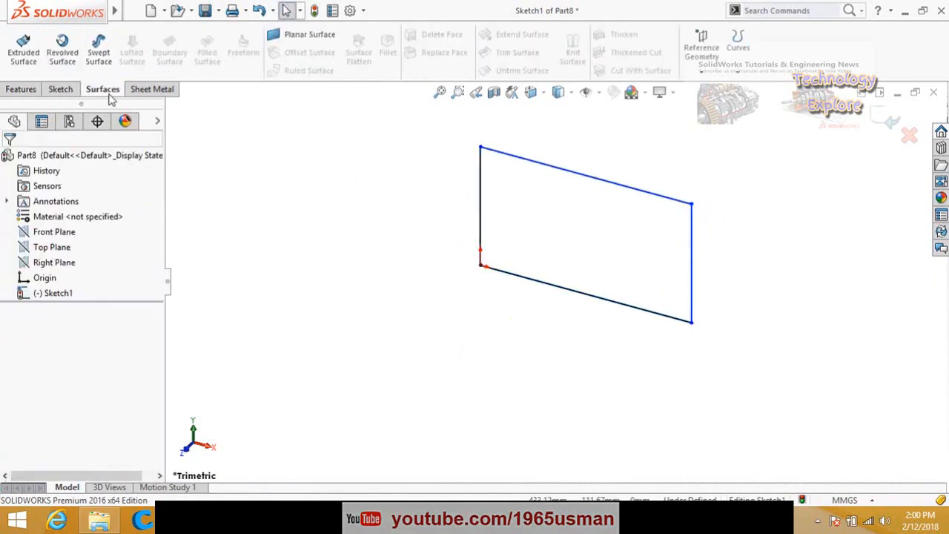
left_click(30, 56)
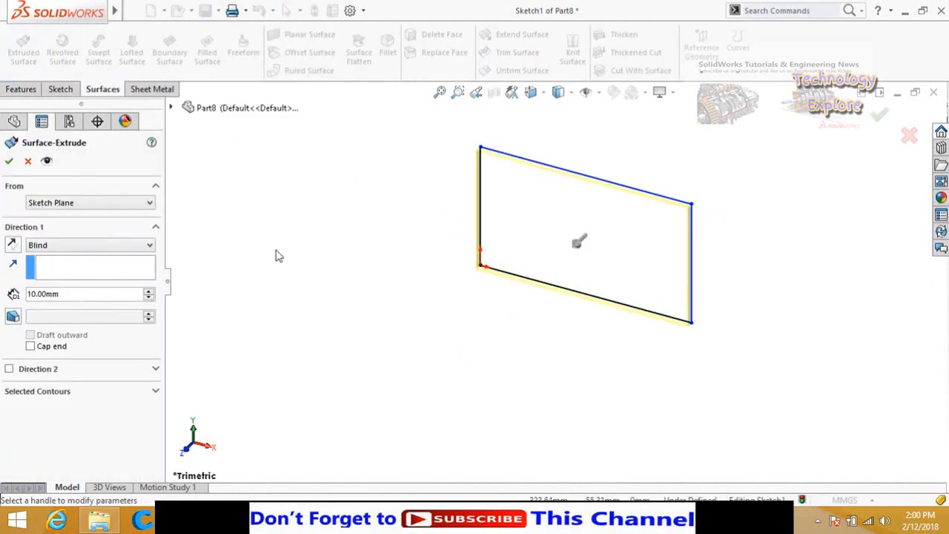
left_click(149, 291)
left_click(149, 291)
left_click(148, 291)
left_click(148, 291)
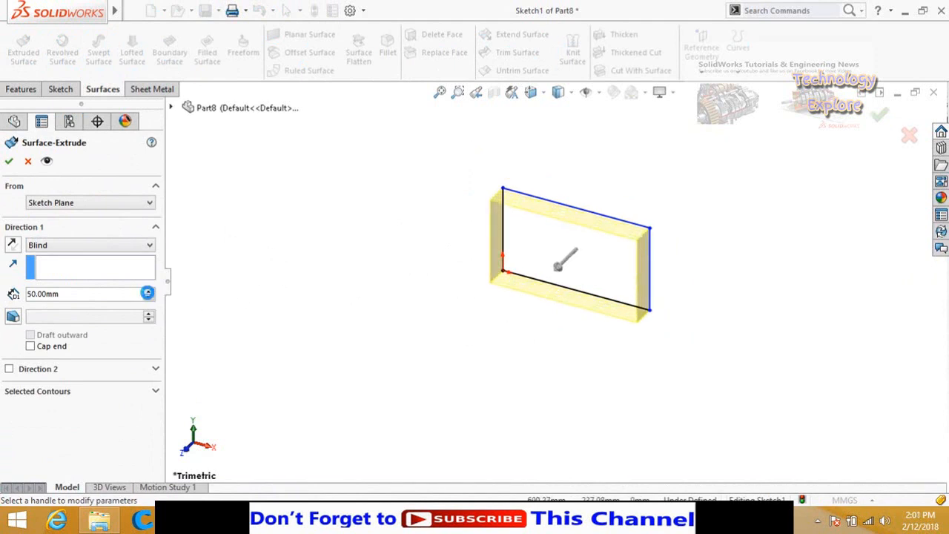
left_click(147, 291)
left_click(148, 291)
left_click(147, 291)
left_click(147, 291)
left_click(147, 291)
left_click(147, 291)
left_click(147, 291)
left_click(147, 292)
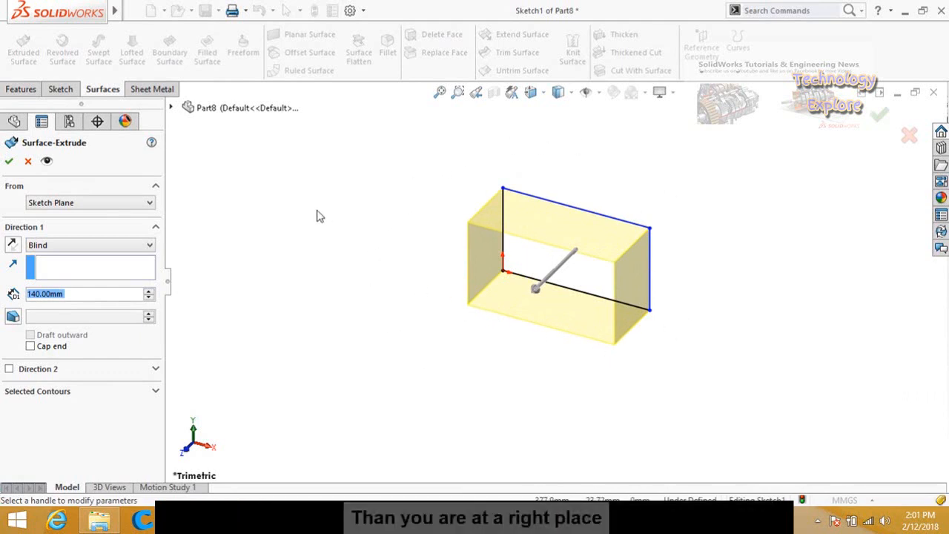
left_click(8, 164)
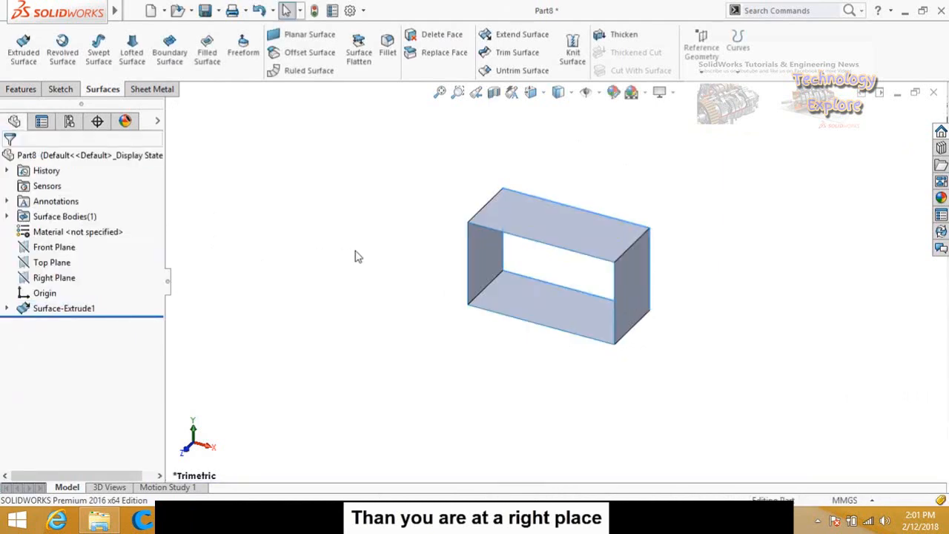
scroll(355, 267, "up", 3)
middle_click_drag(356, 282, 392, 219)
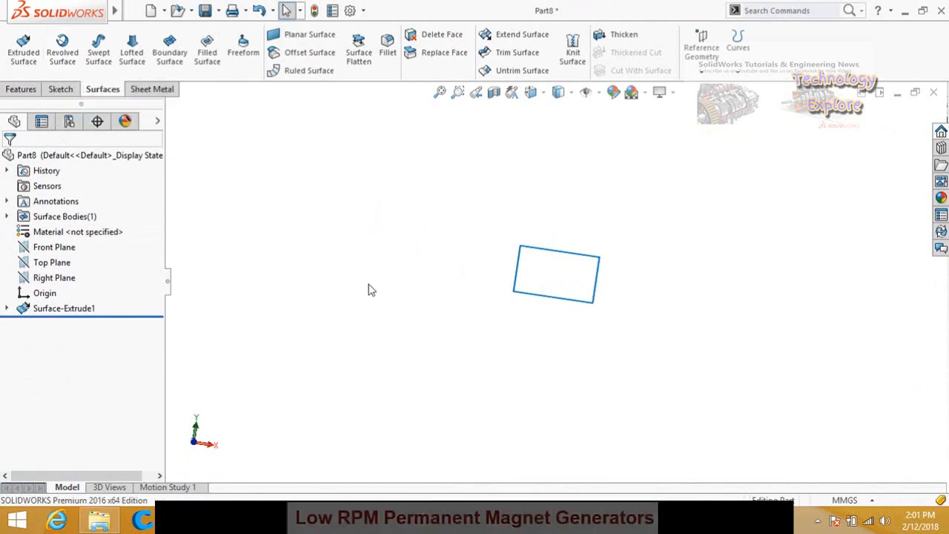
- Create a new part and start a sketch on its Front Plane
key("ctrl+n")
double_click(296, 172)
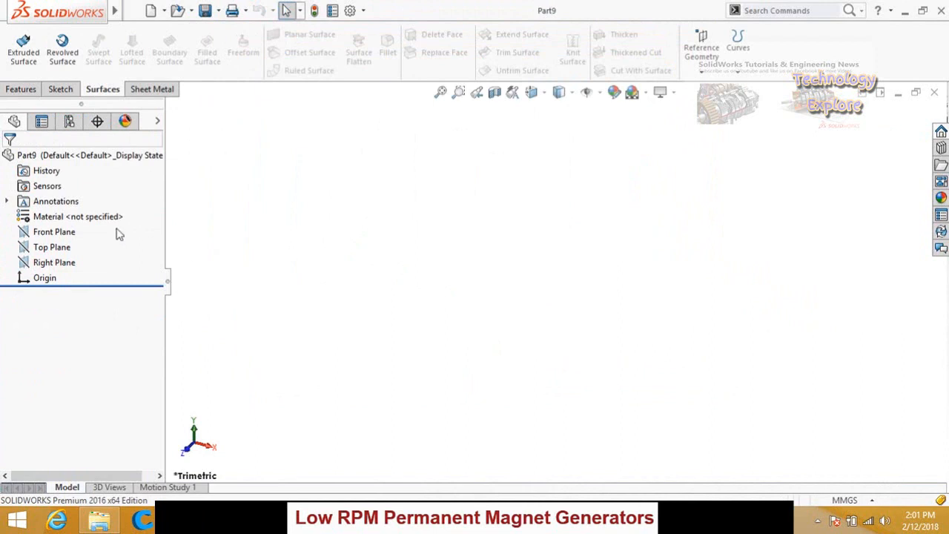
left_click(62, 232)
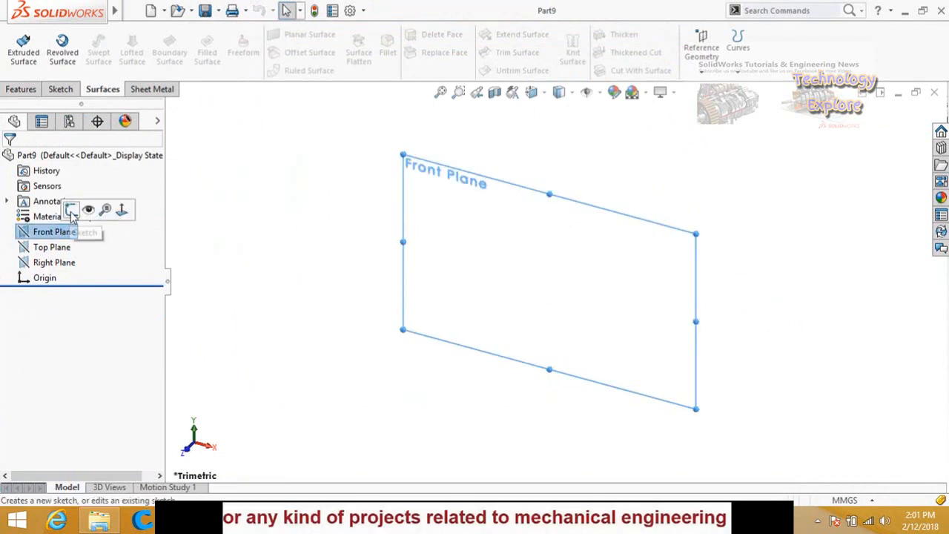
left_click(70, 210)
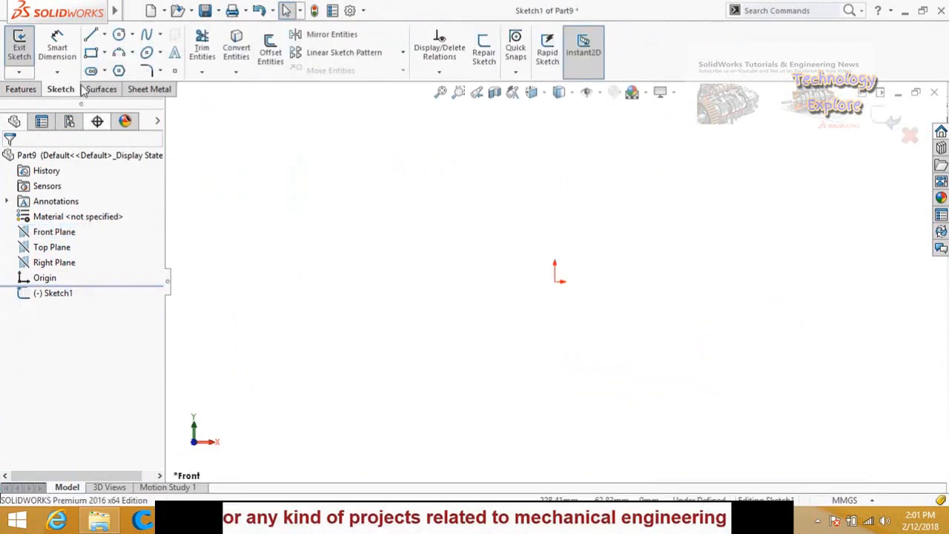
- Draw a horizontal construction centerline extending from the origin in the negative X direction
left_click(105, 36)
left_click(115, 69)
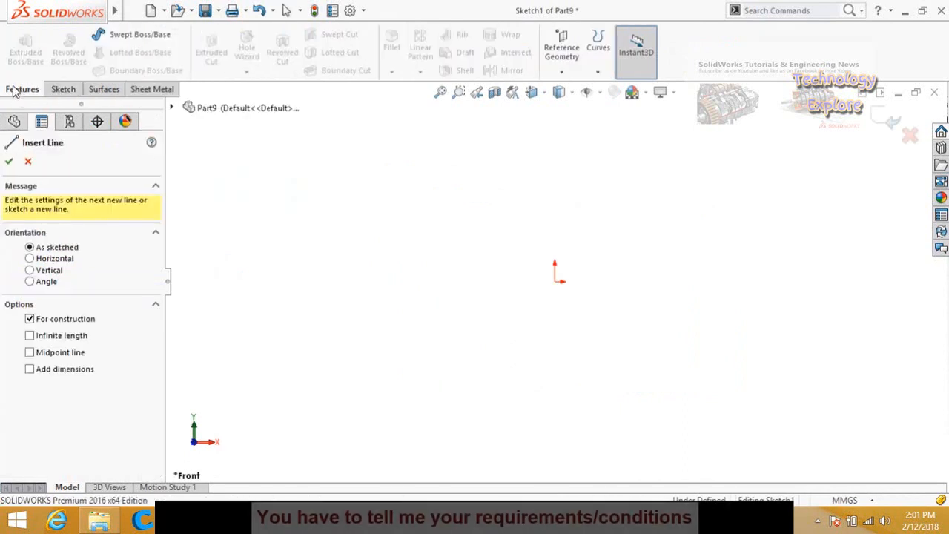
left_click(62, 89)
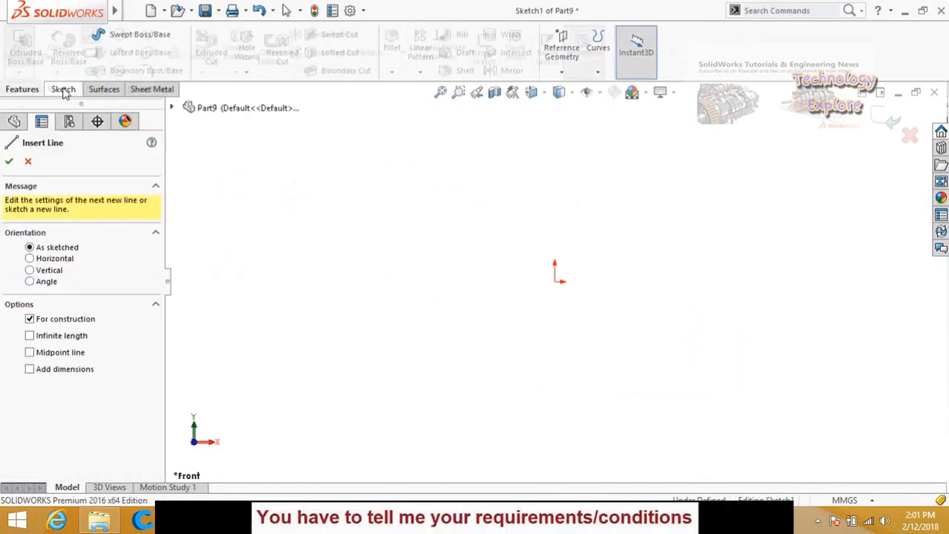
left_click(555, 282)
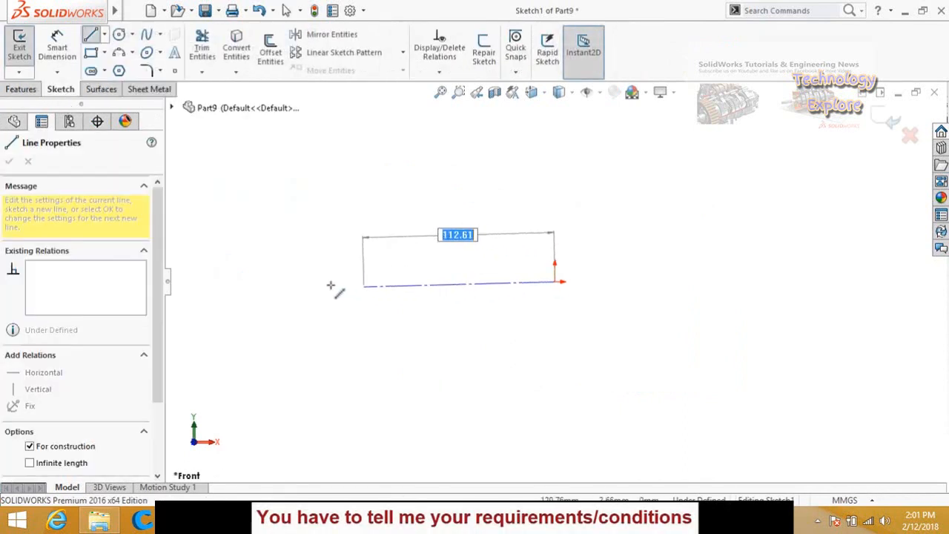
left_click(288, 282)
key("Escape")
scroll(504, 290, "up", 2)
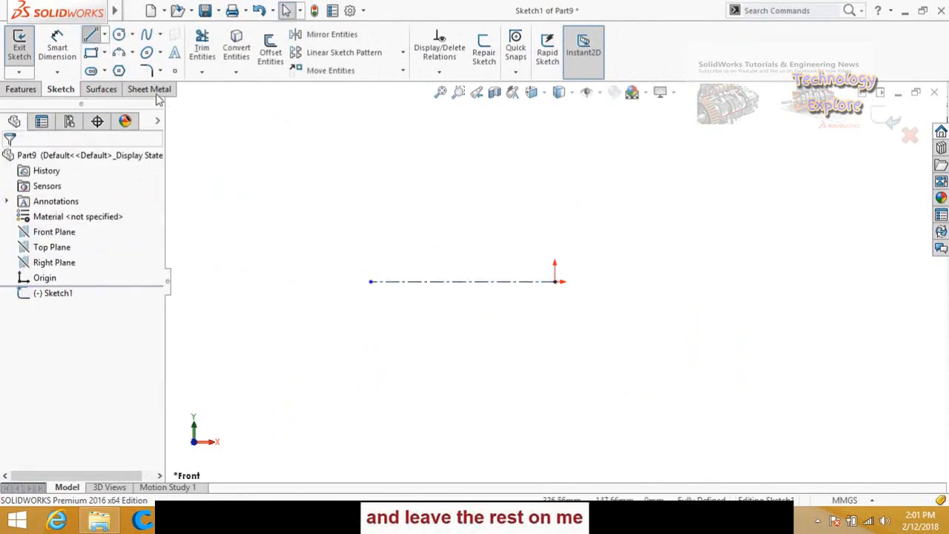
- Draw a horizontal line about 152 mm long above the centerline, ending level with the centerline's far endpoint
left_click(550, 196)
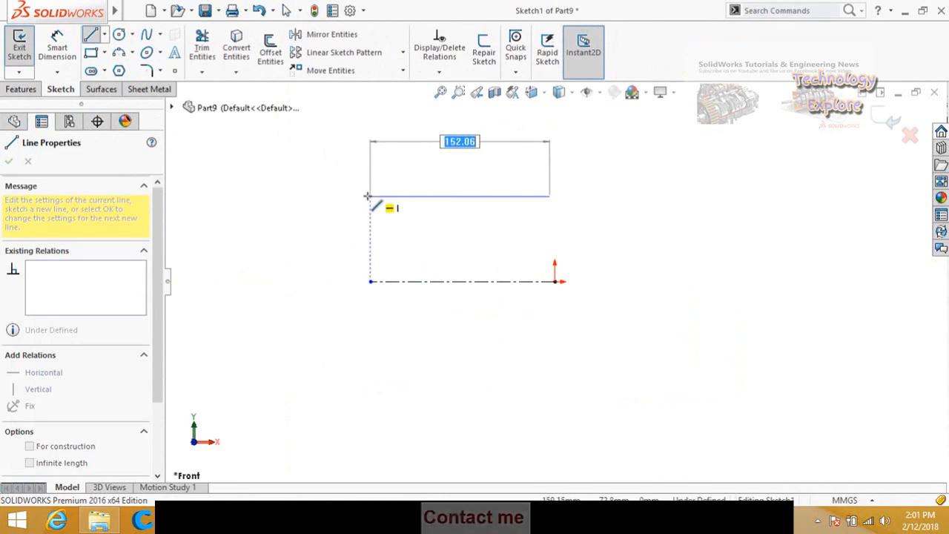
left_click(370, 196)
key("Escape")
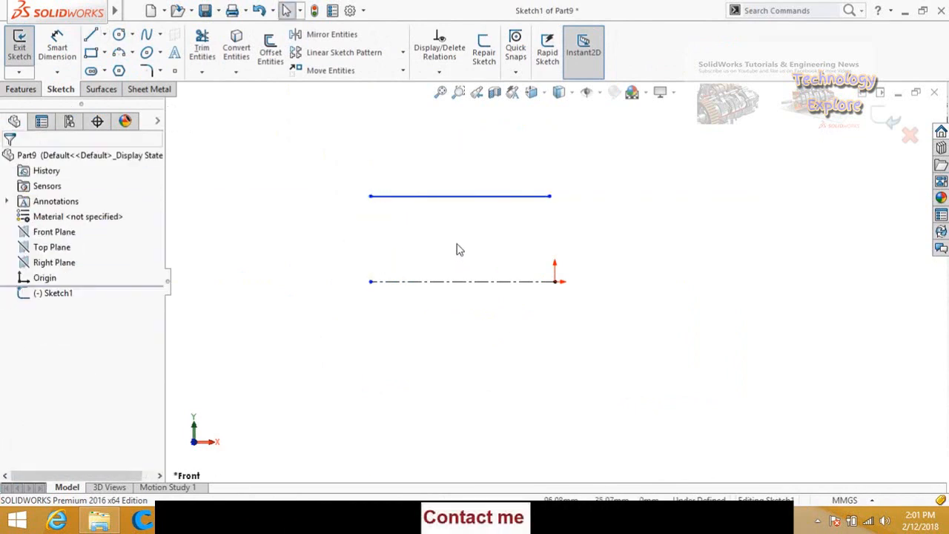
- Revolve the solid line around the centerline as a blind 360-degree surface
mouse_move(502, 237)
middle_mouse_down()
mouse_move(445, 267)
mouse_move(455, 275)
middle_mouse_up()
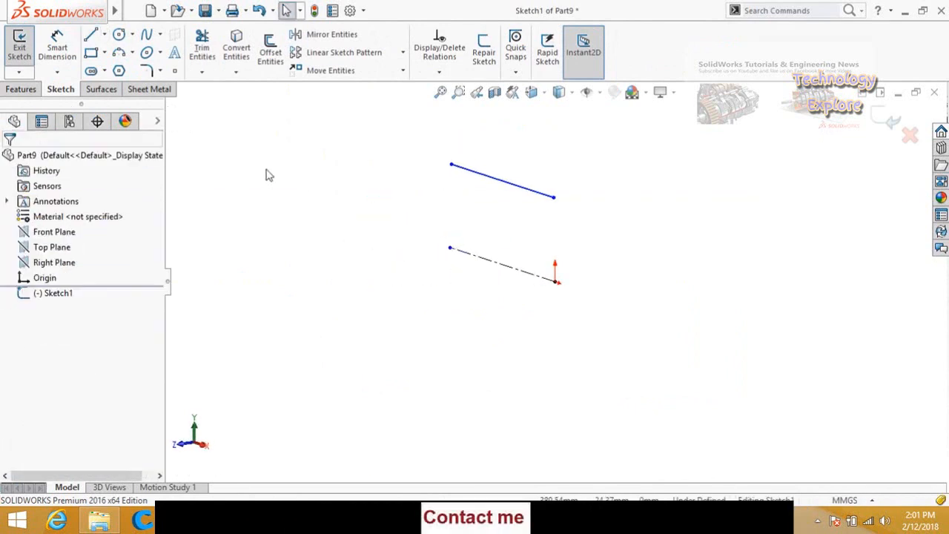
left_click(100, 89)
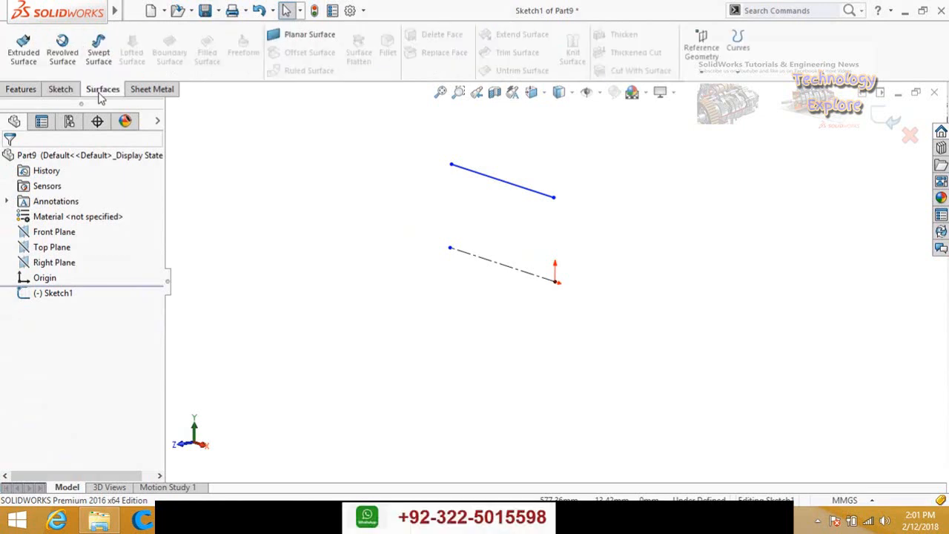
left_click(66, 54)
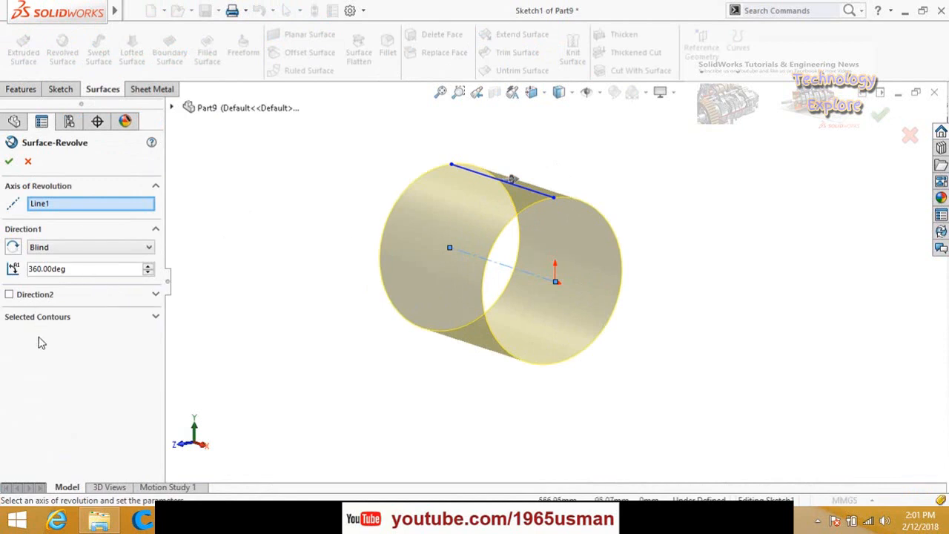
left_click(9, 163)
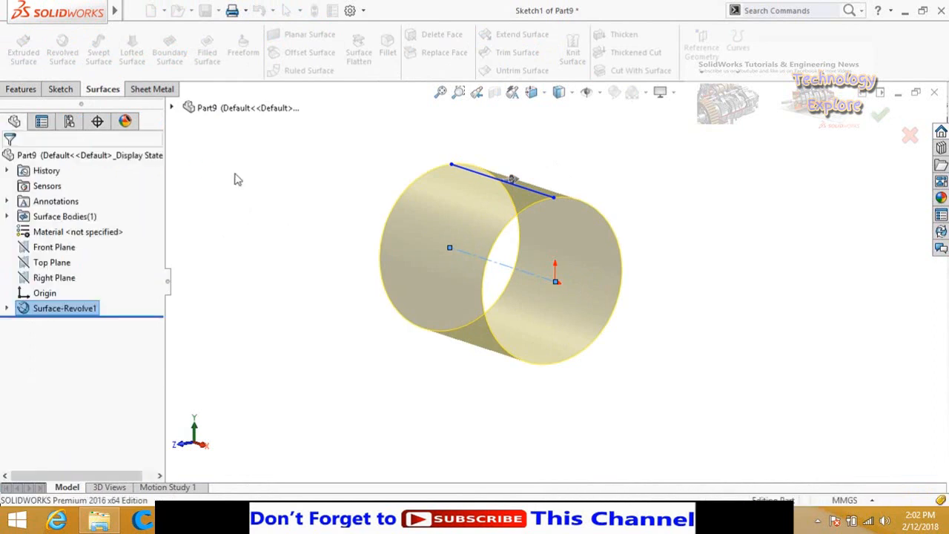
middle_click_drag(312, 243, 324, 297)
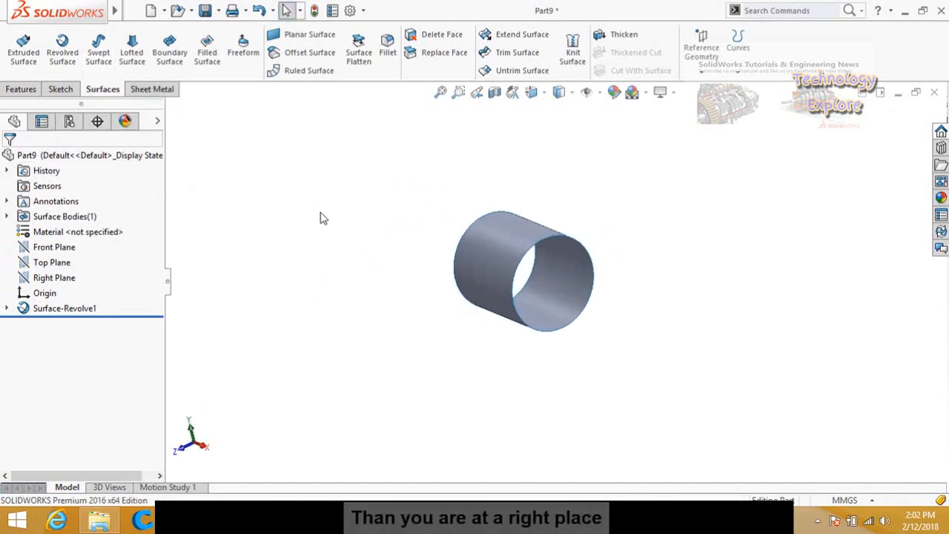
middle_click_drag(322, 216, 333, 229)
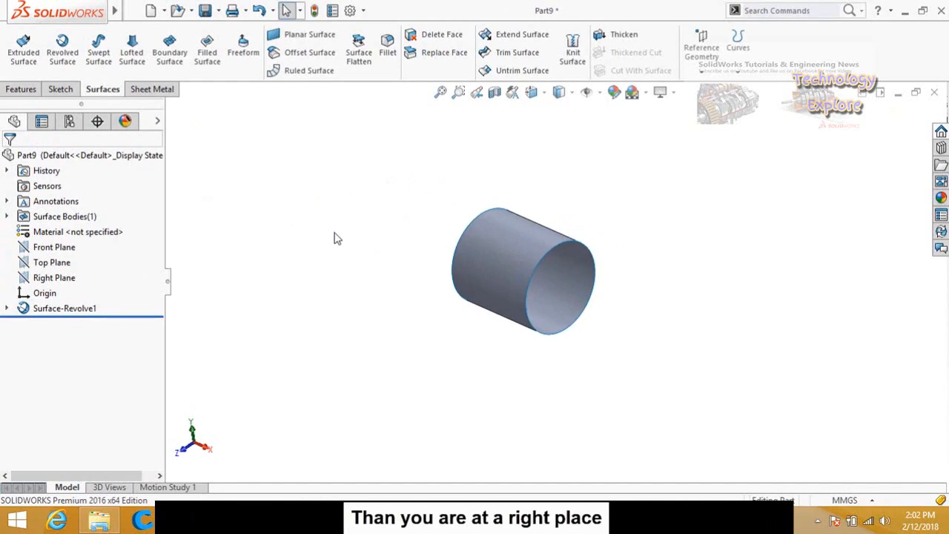
- Create another new part and start a sketch on its Front Plane
key("ctrl+n")
double_click(310, 188)
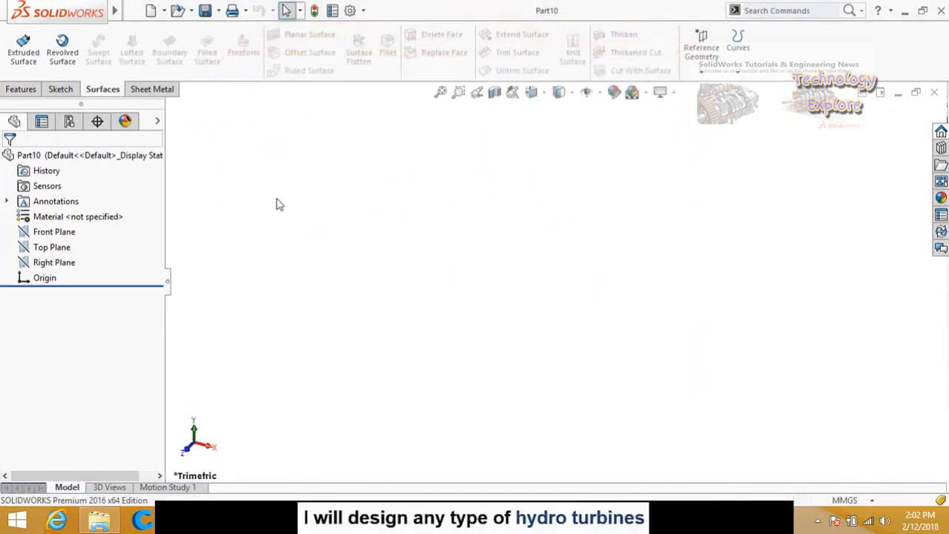
left_click(65, 232)
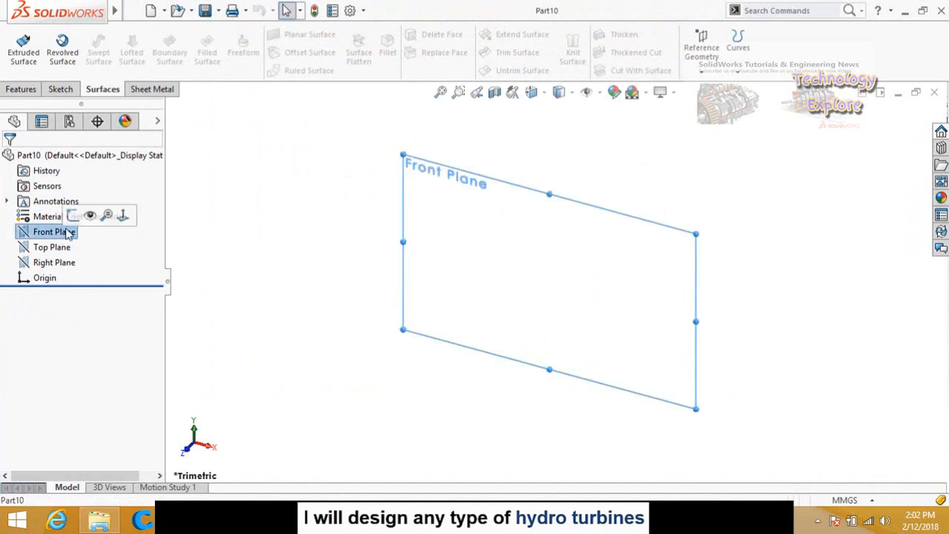
left_click(72, 215)
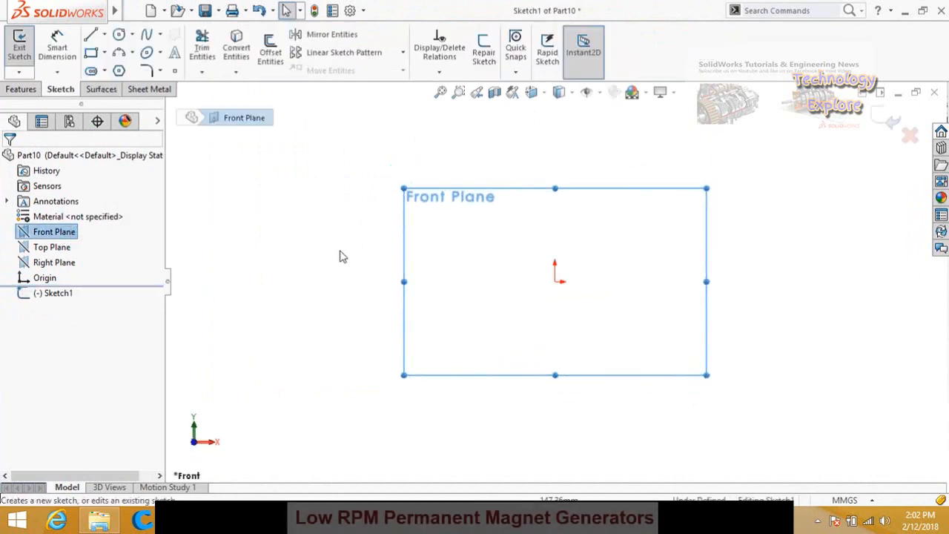
left_click(375, 275)
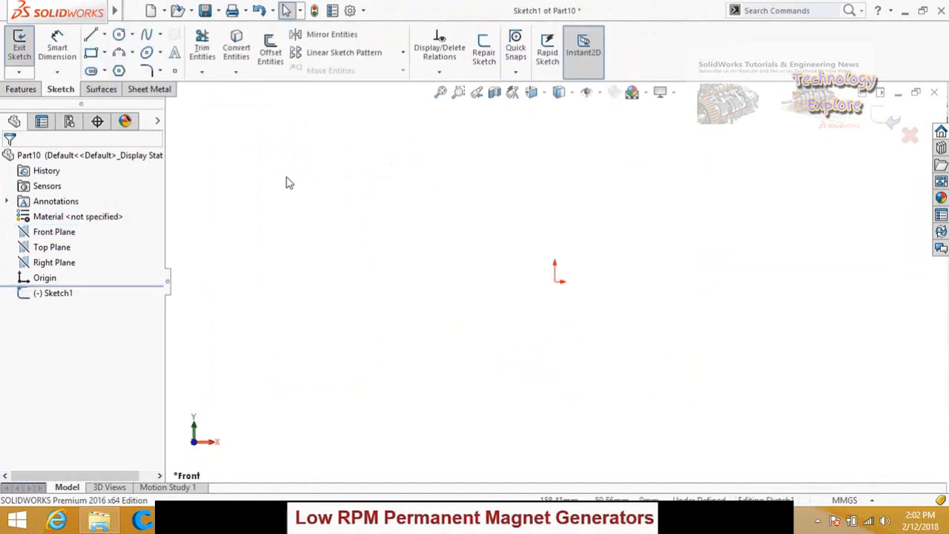
- Draw an S-shaped four-point spline starting at the origin and exit the sketch
left_click(146, 34)
left_click(555, 282)
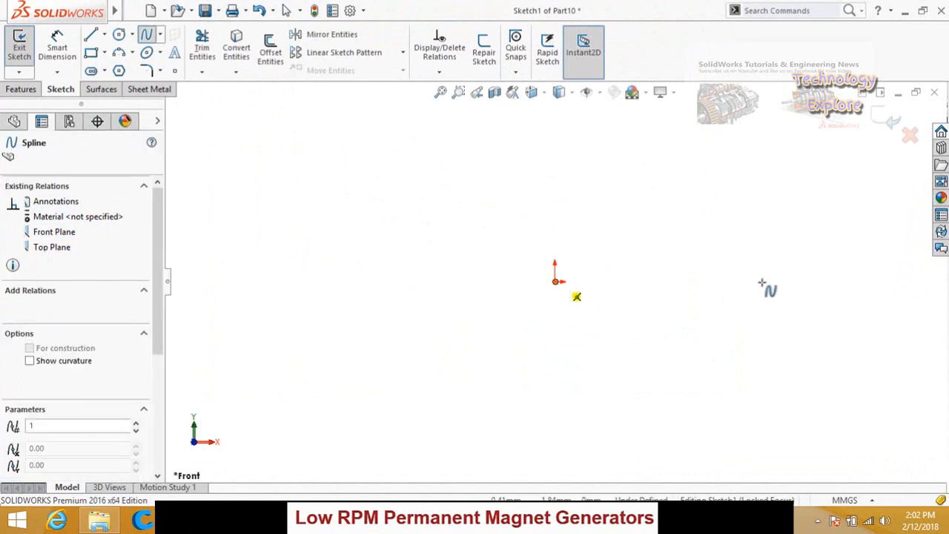
left_click(627, 245)
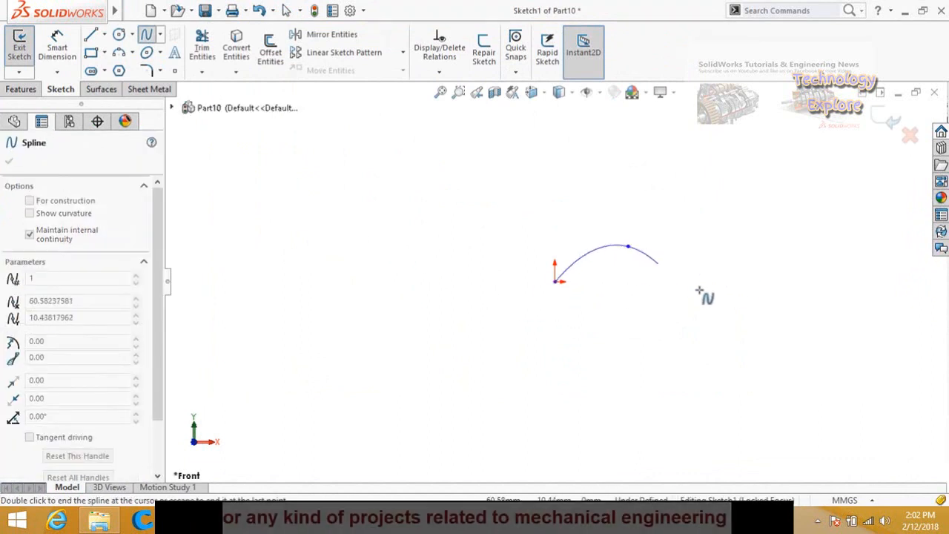
double_click(845, 251)
key("z")
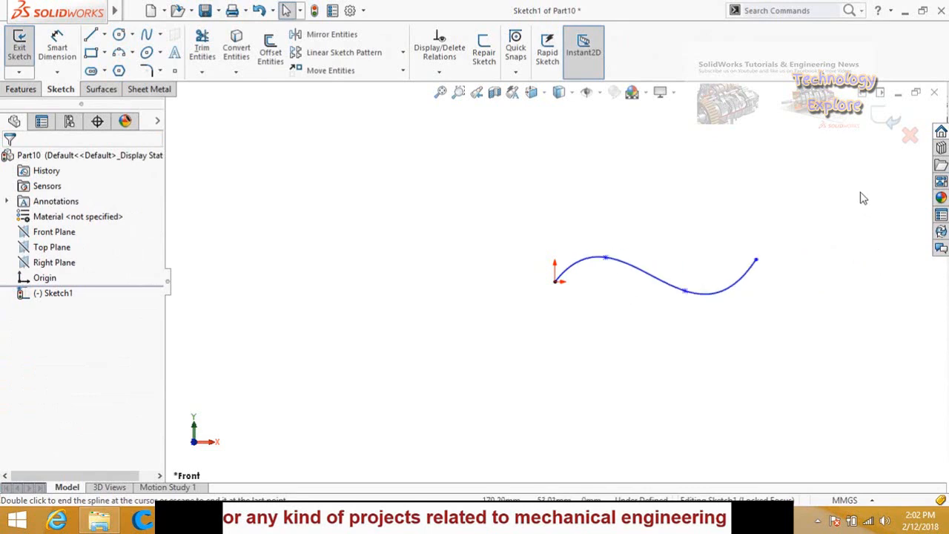
left_click(877, 121)
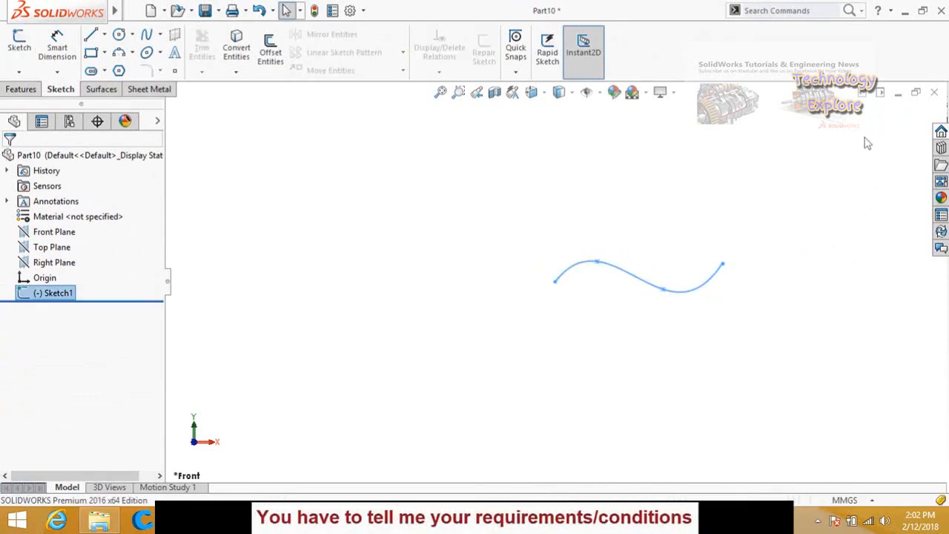
left_click(617, 217)
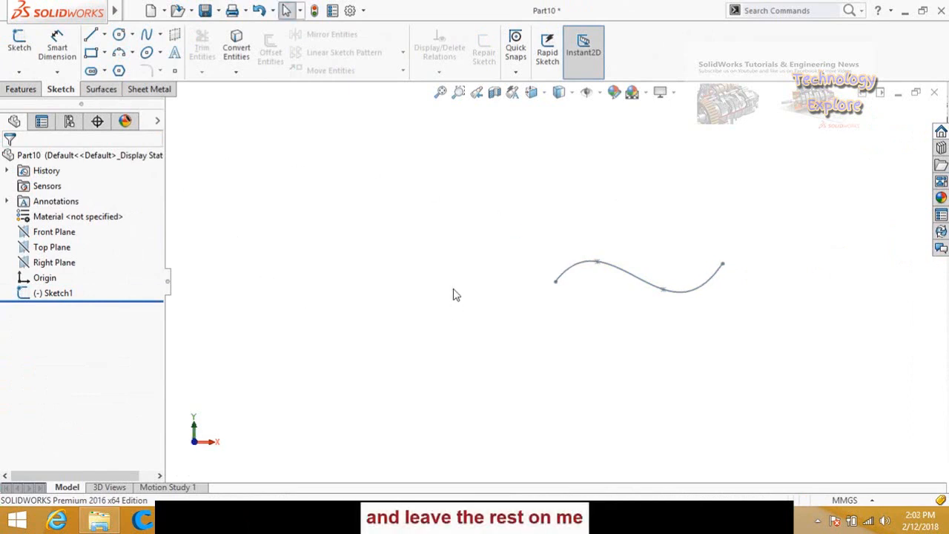
- Create a reference plane perpendicular to the spline and coincident with its start point at the origin
scroll(567, 288, "down", 3)
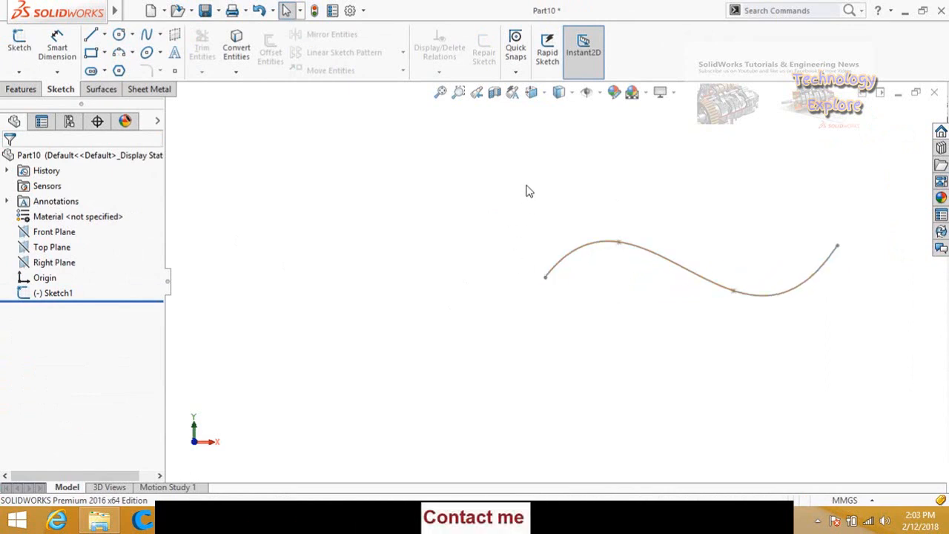
left_click(100, 89)
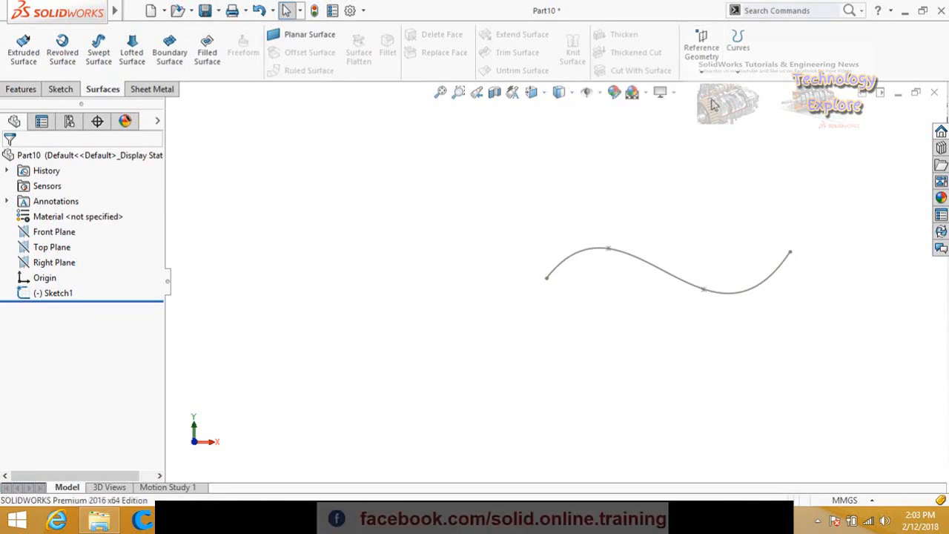
left_click(700, 57)
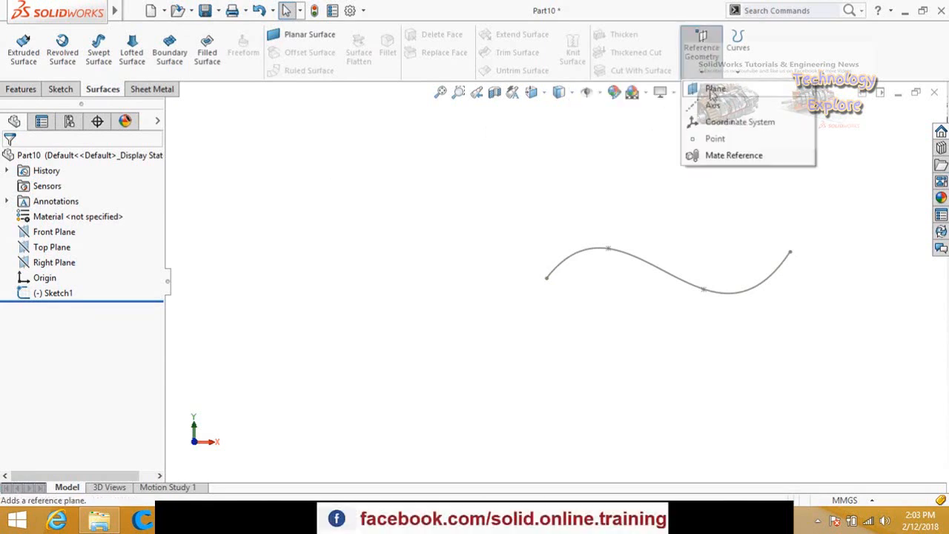
left_click(714, 90)
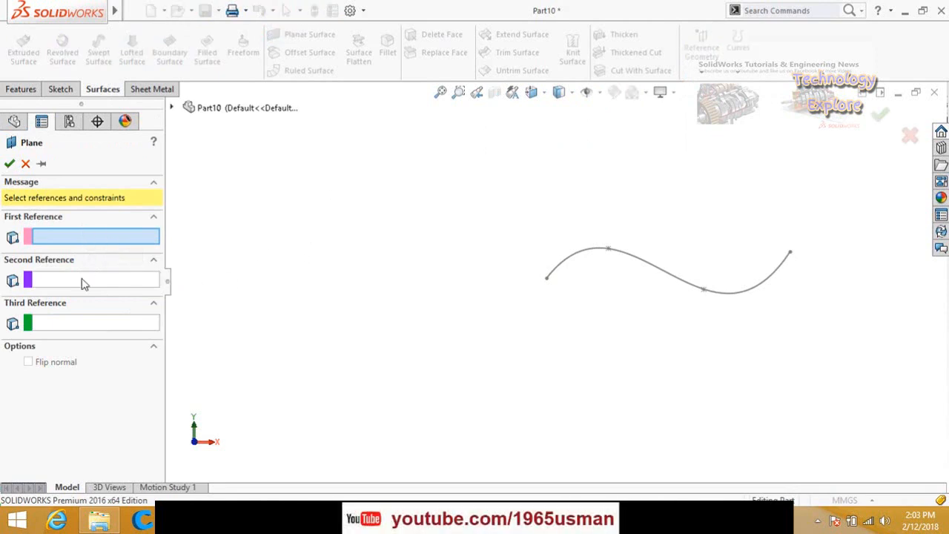
left_click(571, 263)
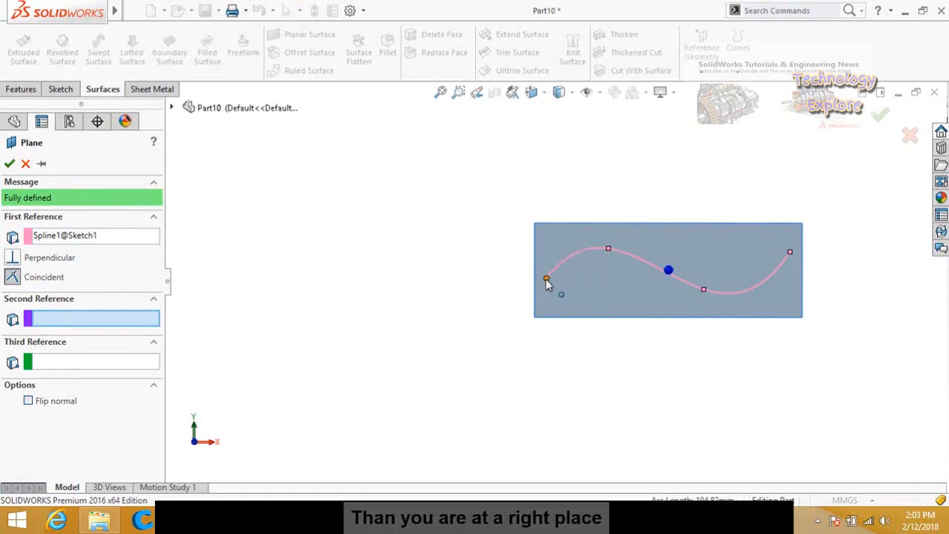
scroll(552, 282, "down", 2)
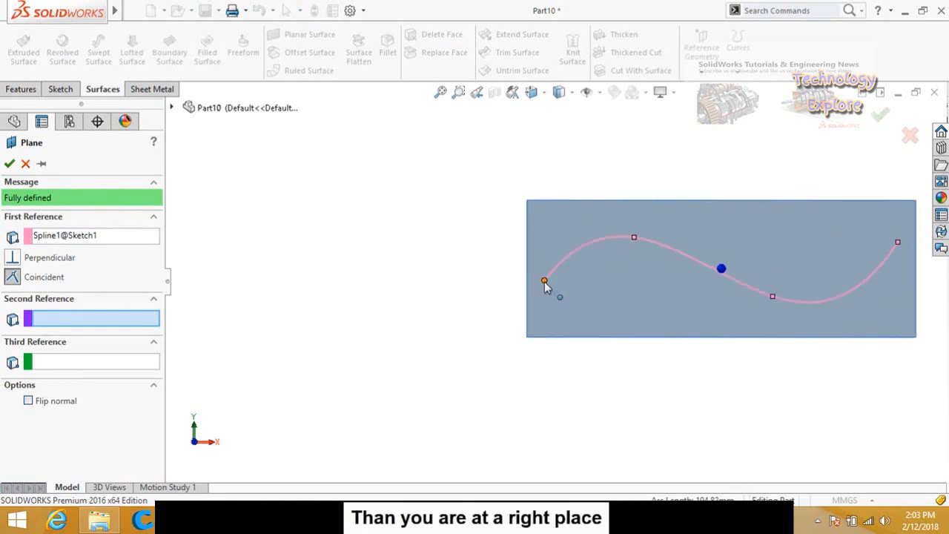
left_click(544, 280)
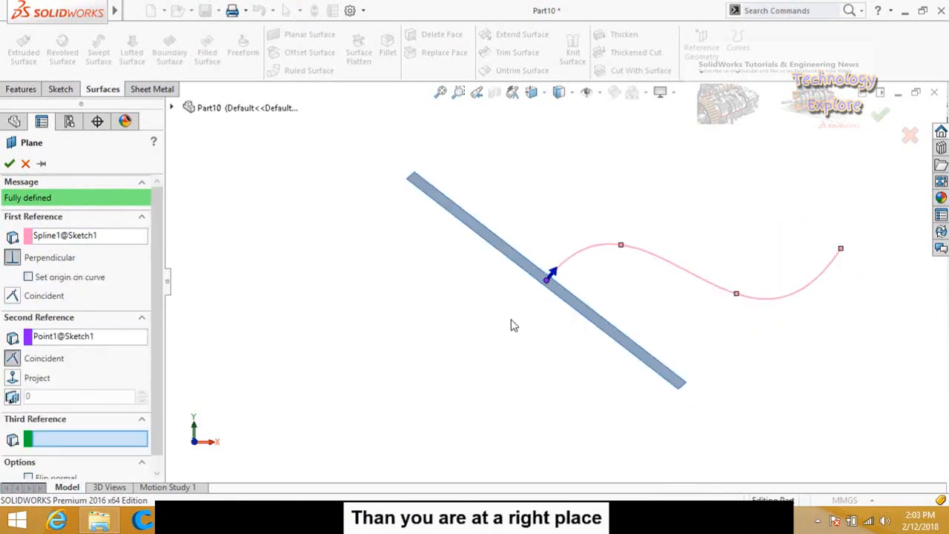
middle_click_drag(549, 229, 534, 294)
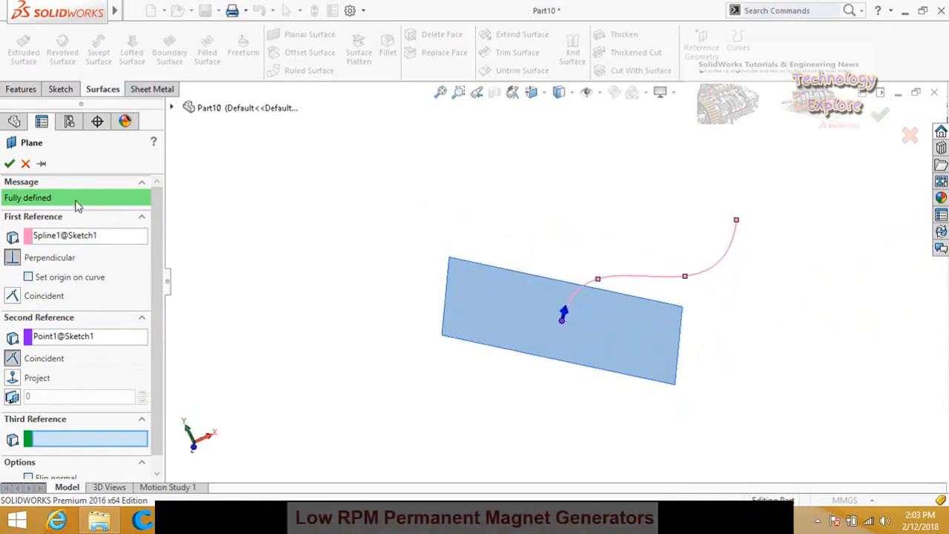
left_click(9, 164)
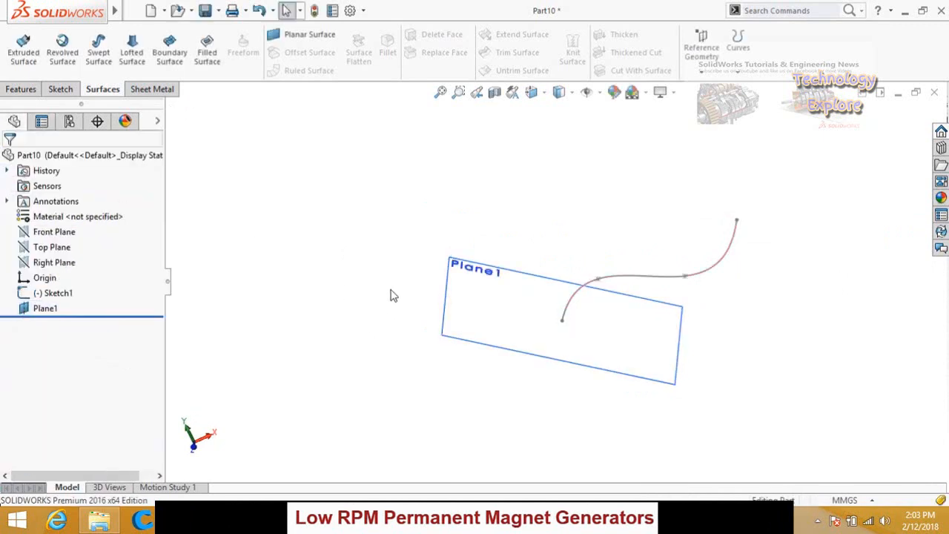
- Start a sketch on the new reference plane and orient the view normal to it
left_click(514, 331)
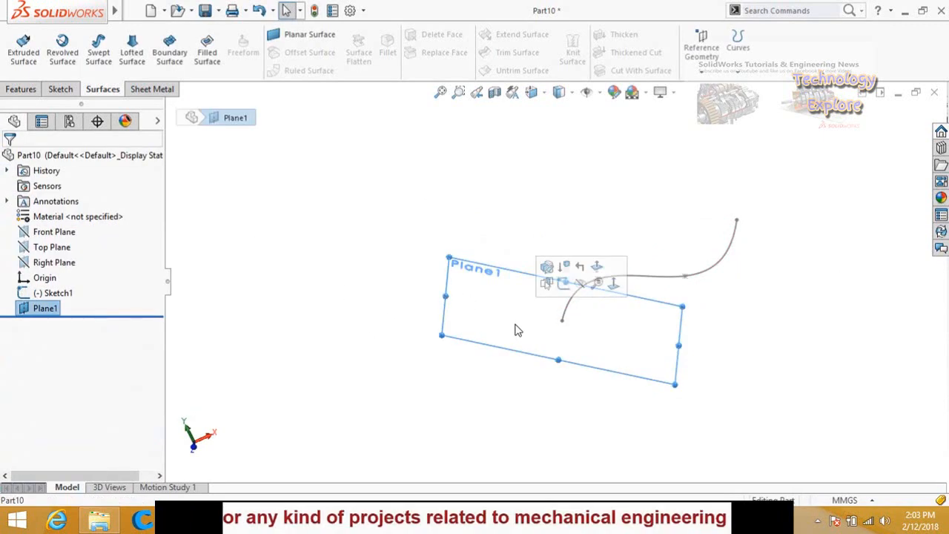
left_click(563, 284)
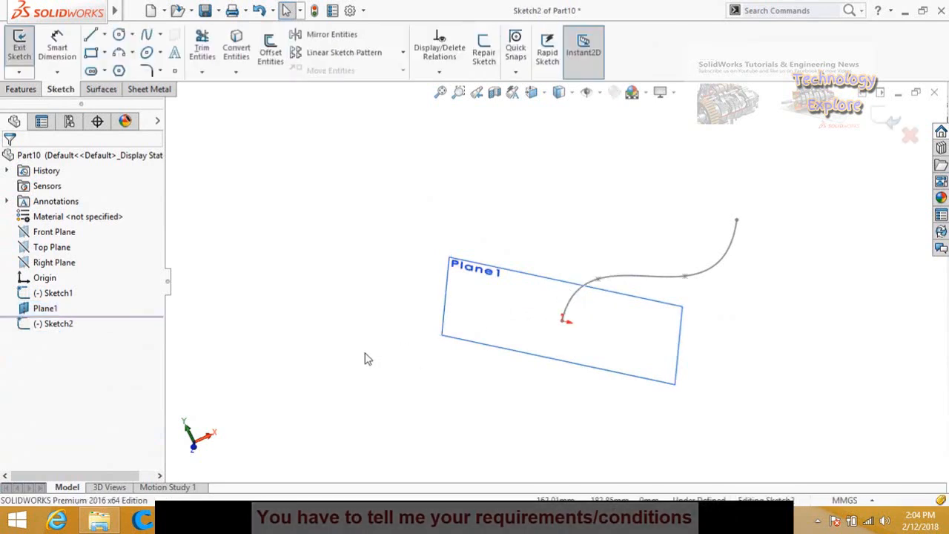
key("ctrl+8")
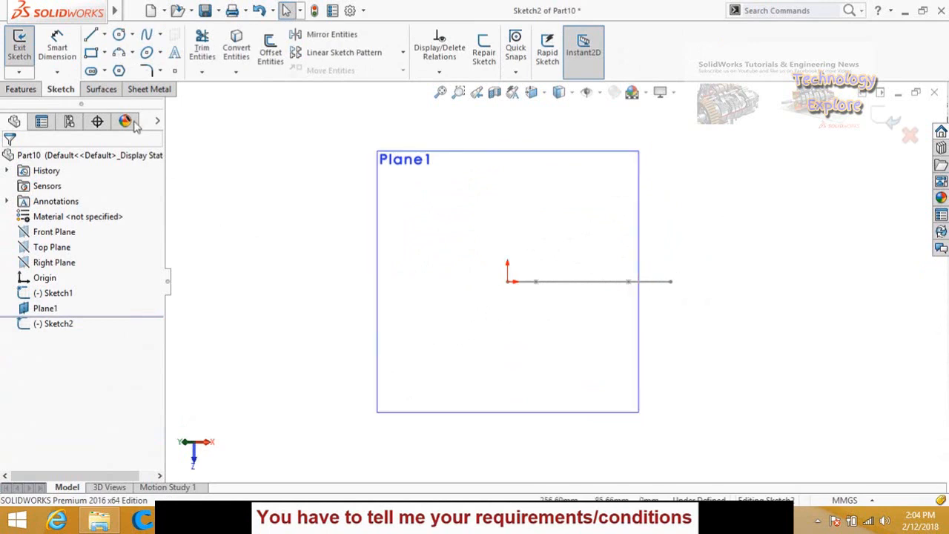
- Sketch a small circle centred about 9 mm left of and 12 mm above the origin, and exit the sketch
left_click(119, 36)
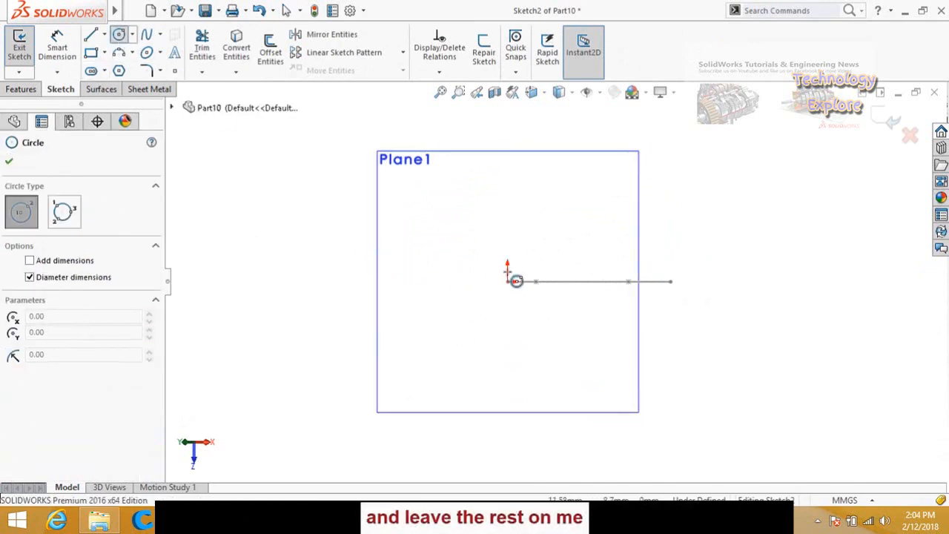
scroll(495, 264, "down", 2)
left_click(489, 257)
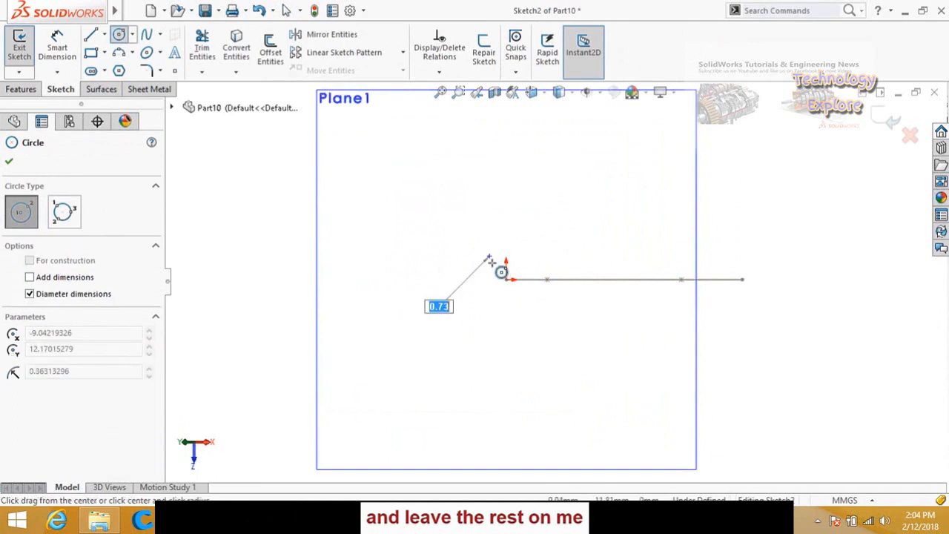
left_click(502, 279)
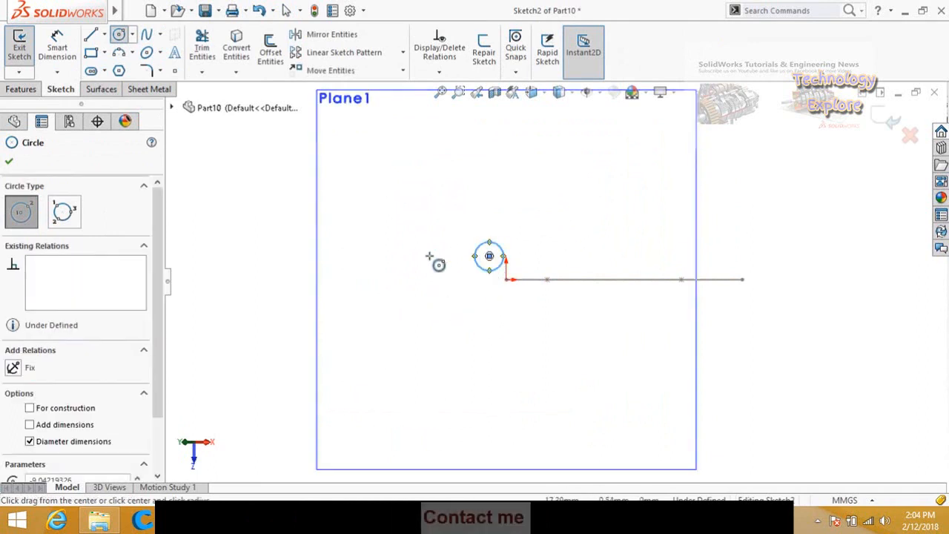
left_click(9, 163)
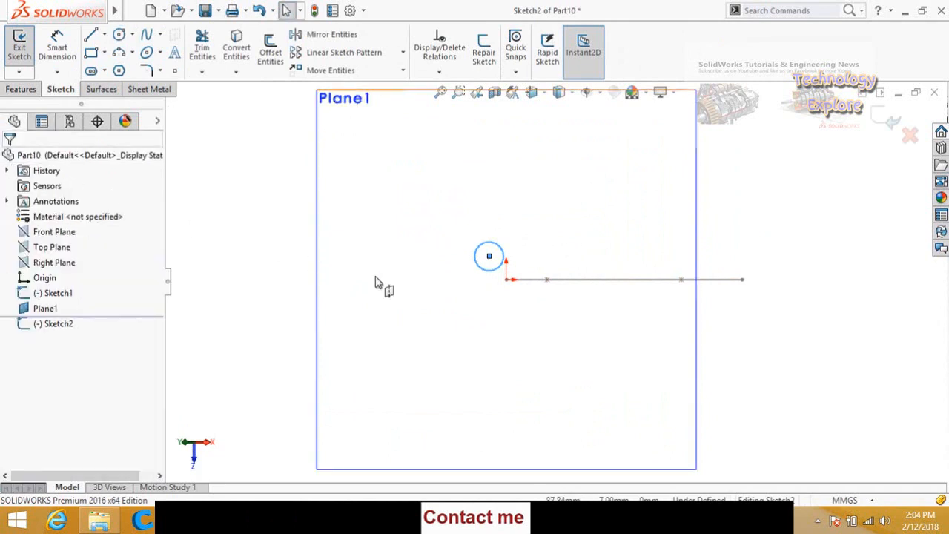
scroll(873, 122, "up", 1)
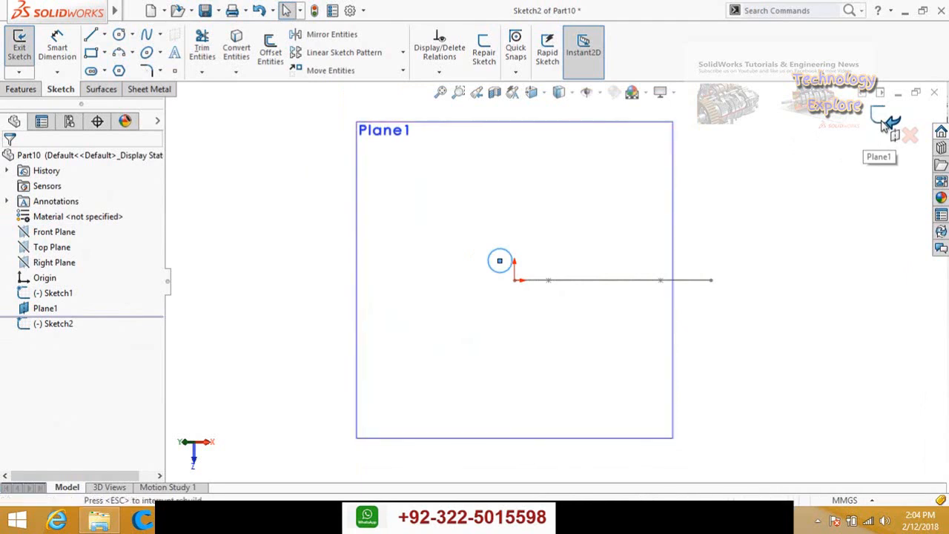
left_click(883, 124)
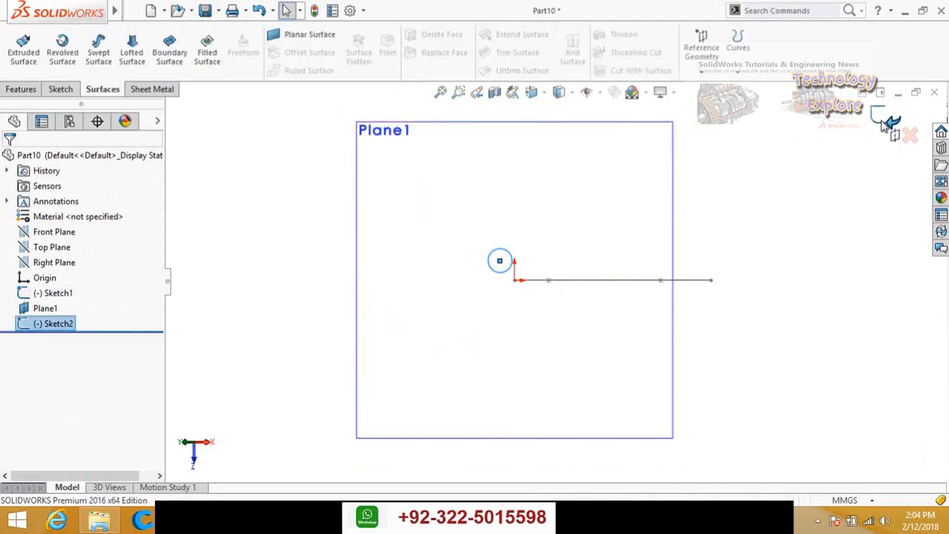
- Hide the reference plane and orbit to view the circle and the spline together
left_click(664, 198)
left_click(736, 152)
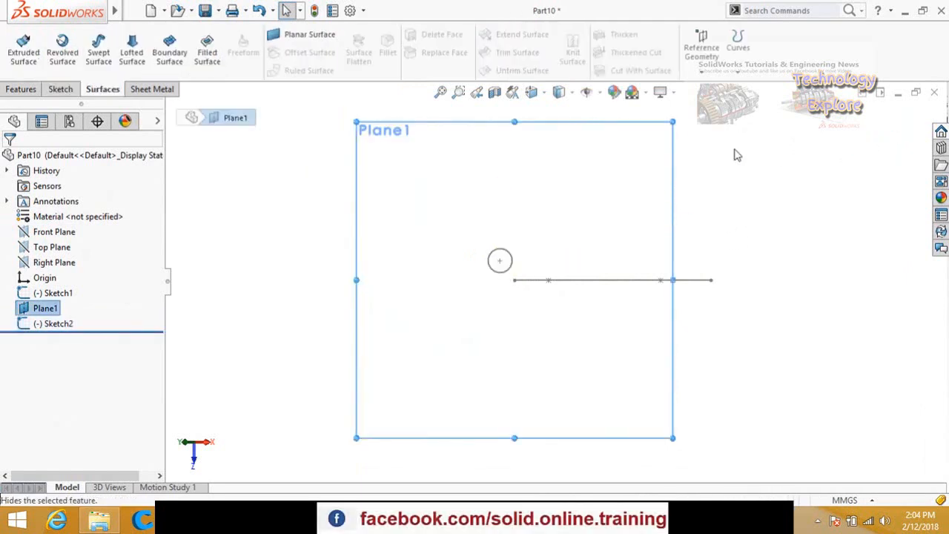
mouse_move(627, 205)
middle_mouse_down()
mouse_move(610, 285)
mouse_move(701, 173)
mouse_move(709, 264)
middle_mouse_up()
middle_click_drag(515, 200, 474, 192)
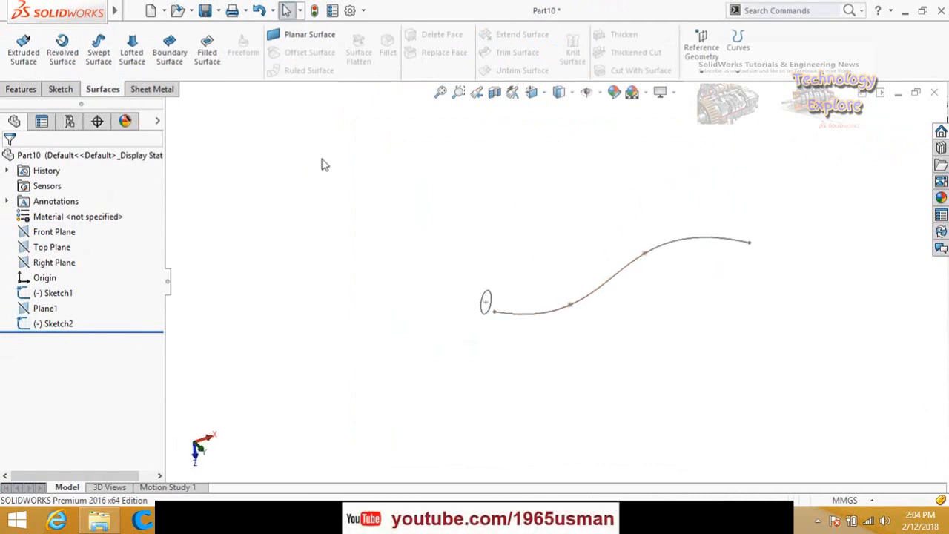
- Set up a Swept Surface with the circle sketch as profile and the spline sketch as path
left_click(102, 60)
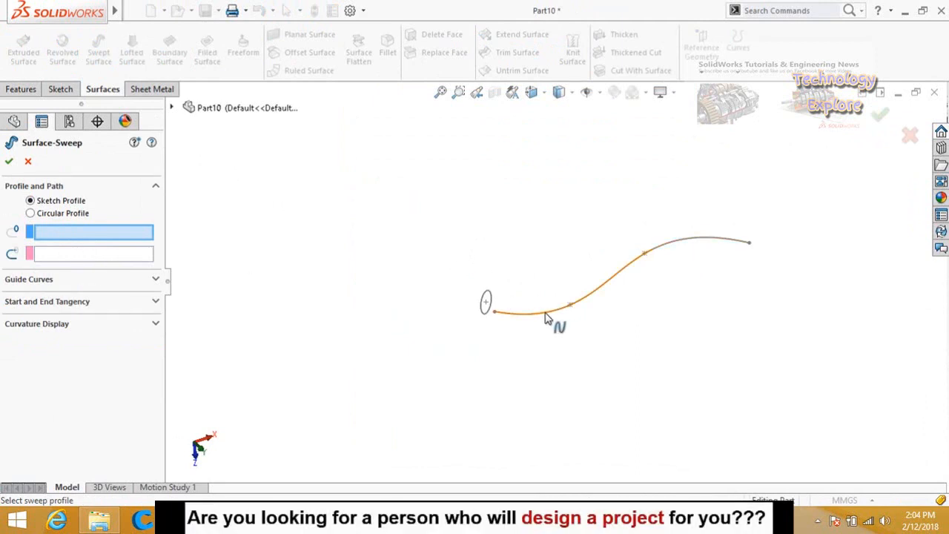
left_click(483, 320)
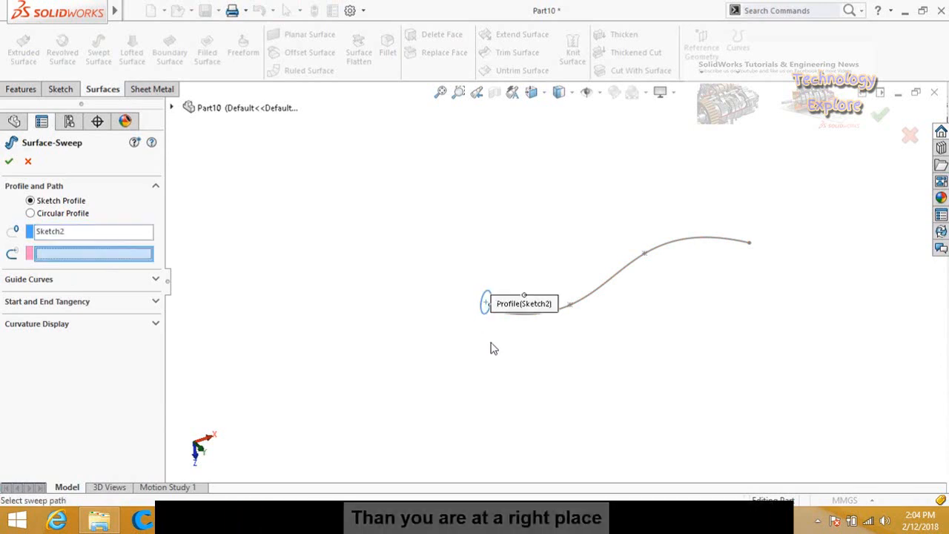
left_click(585, 304)
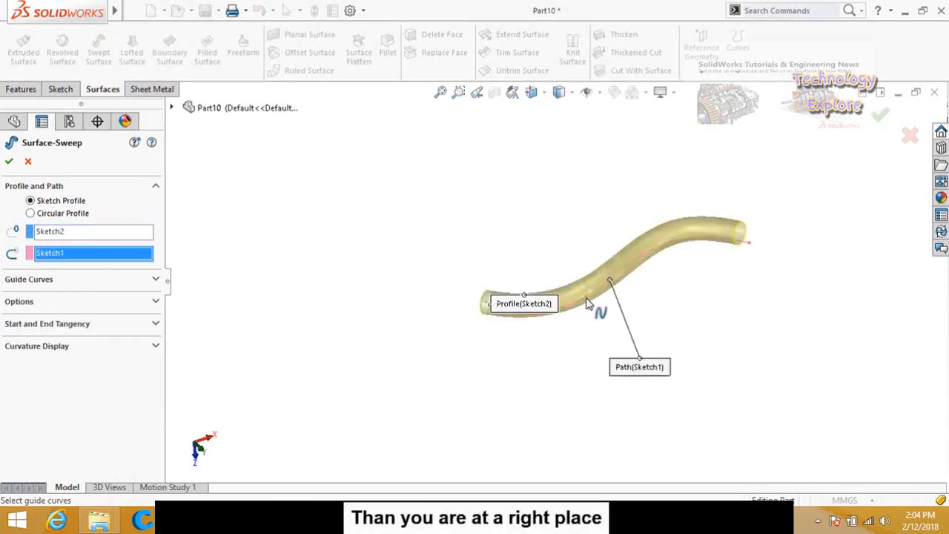
middle_click_drag(435, 330, 447, 173)
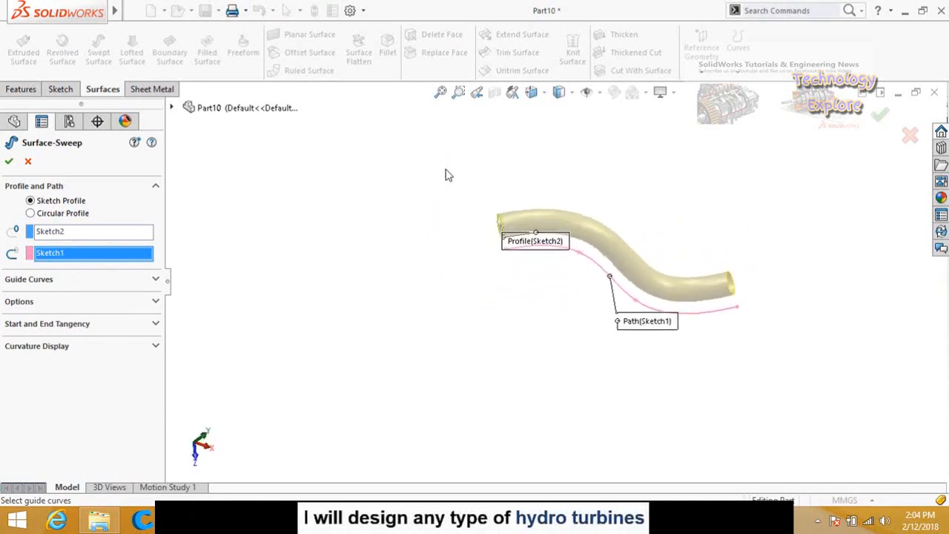
- Show the sweep options and review the profile orientation choices, keeping Follow Path
left_click(20, 304)
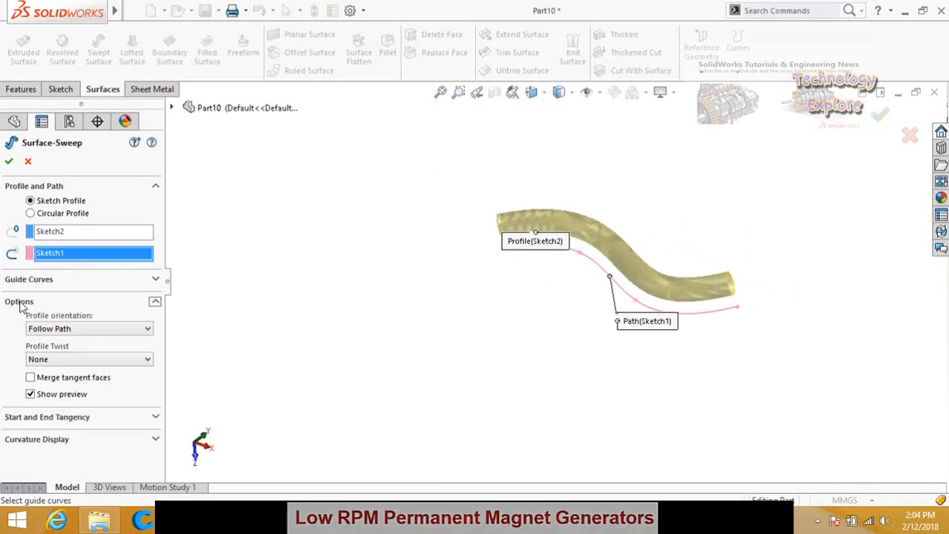
left_click(72, 329)
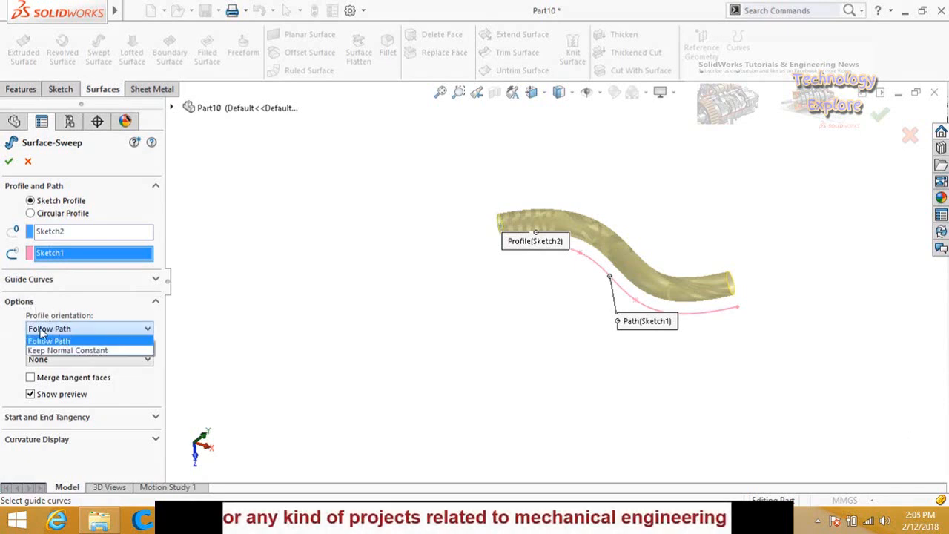
left_click(75, 332)
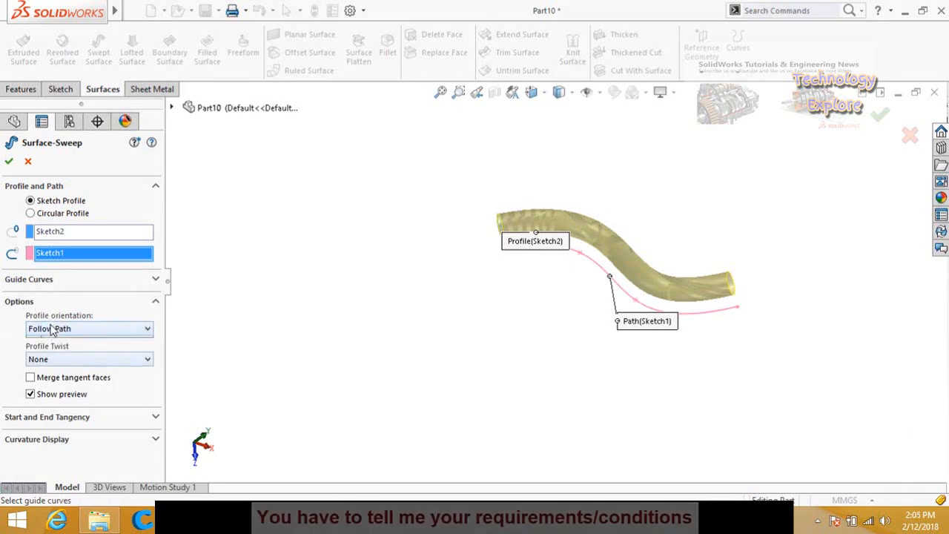
left_click(53, 328)
left_click(12, 343)
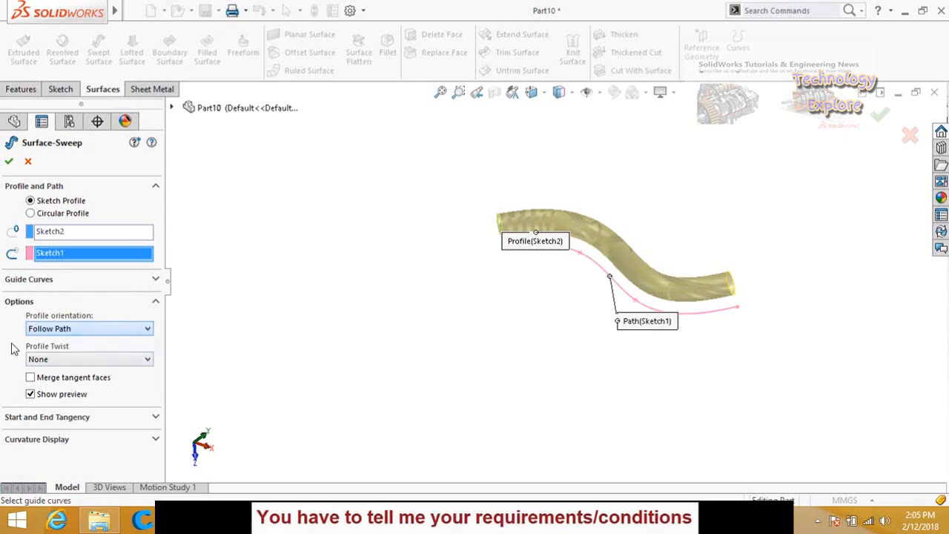
- Set the sweep's profile twist to Specify Twist Value, controlled by Revolutions, with 50 revolutions
left_click(65, 359)
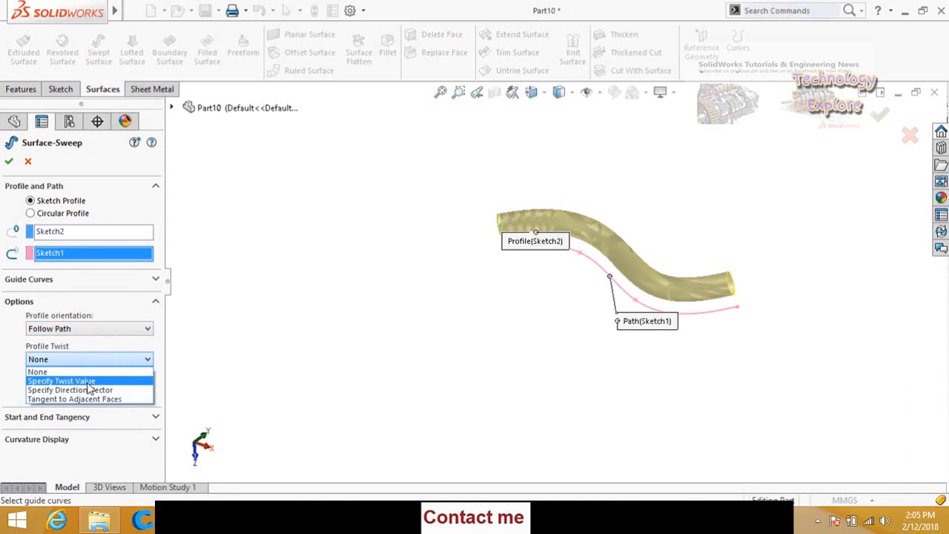
left_click(86, 381)
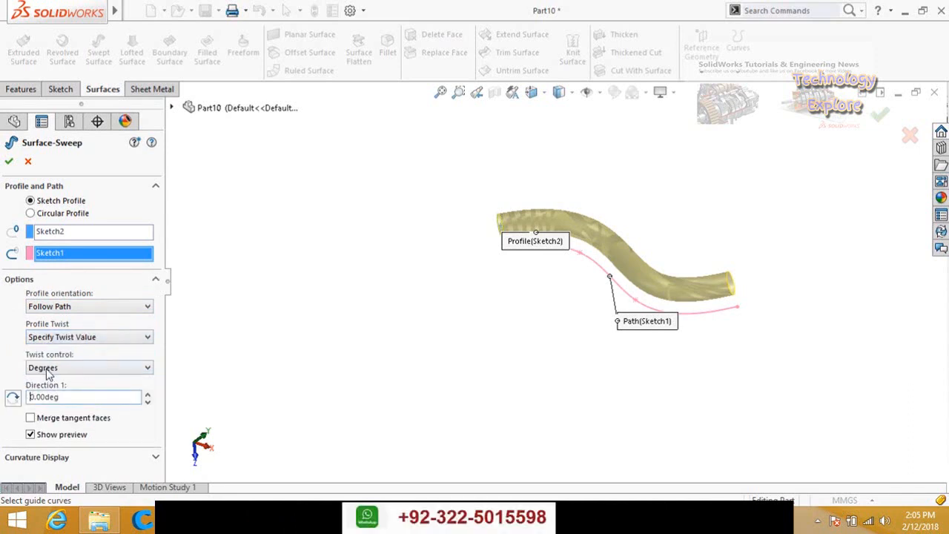
left_click(50, 369)
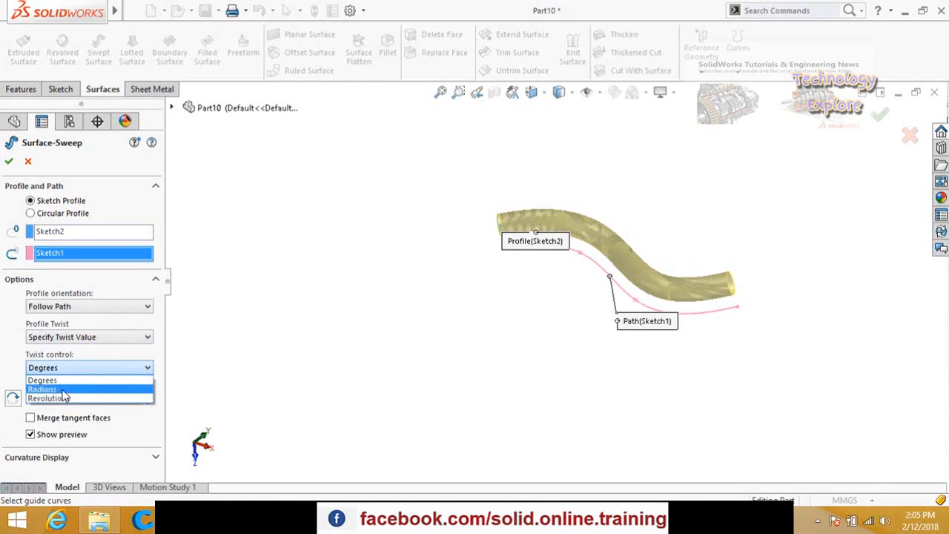
left_click(61, 400)
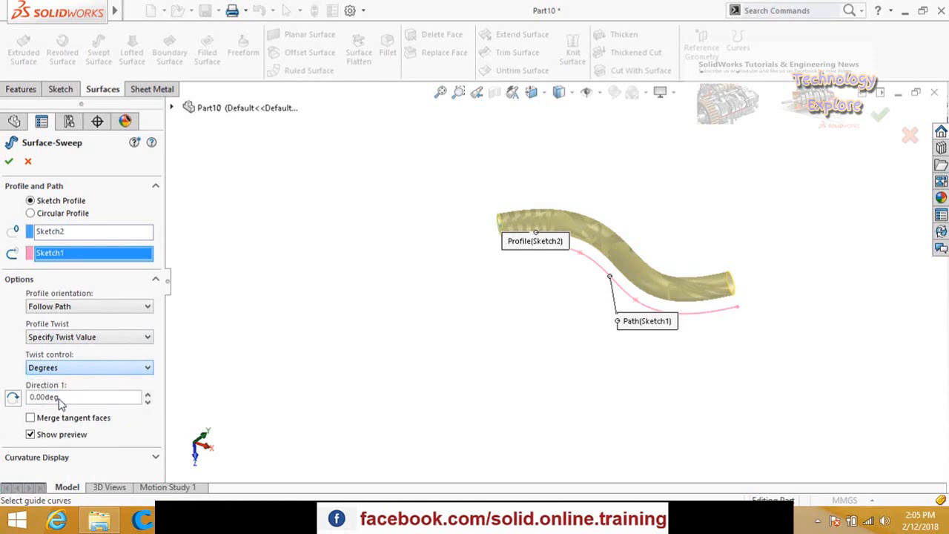
left_click_drag(51, 397, 30, 400)
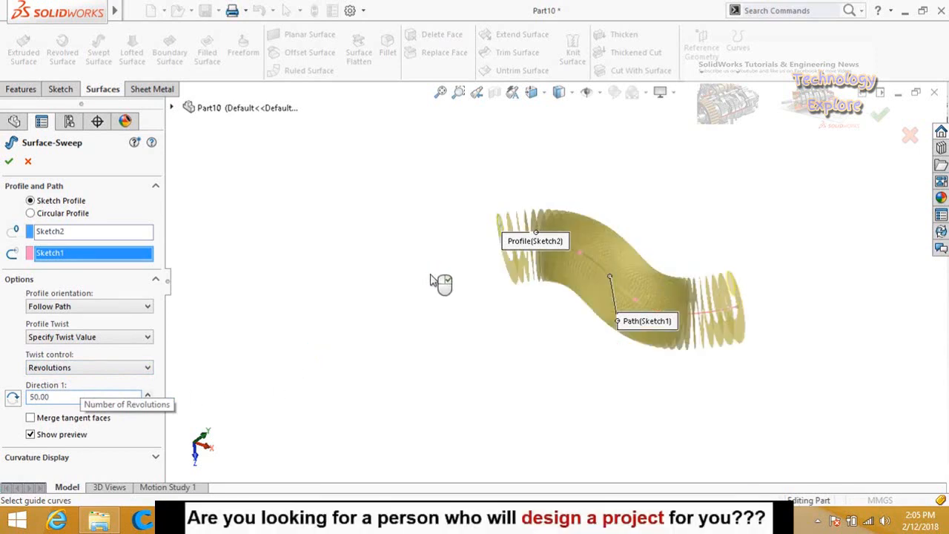
middle_click_drag(439, 224, 440, 302)
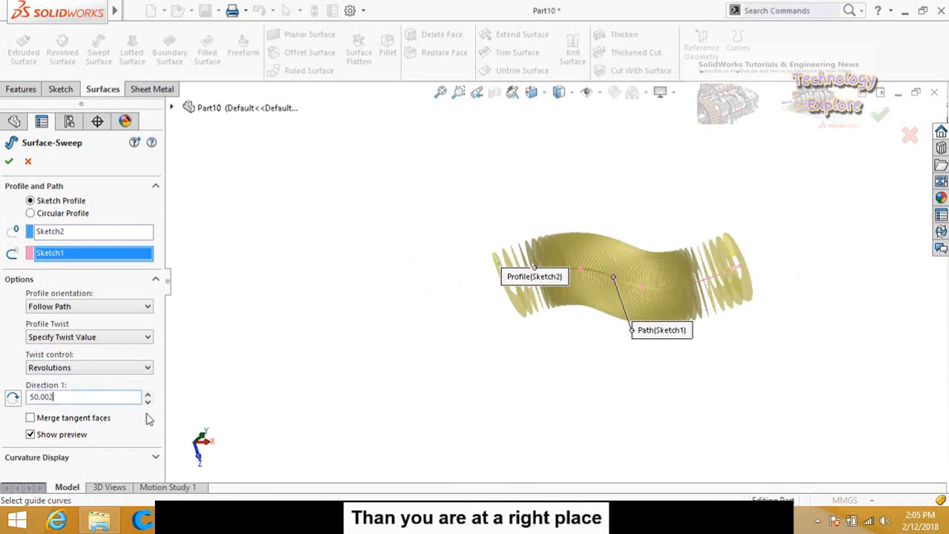
- Set the twist to 5 revolutions, accept the swept surface and inspect the resulting shape
double_click(83, 396)
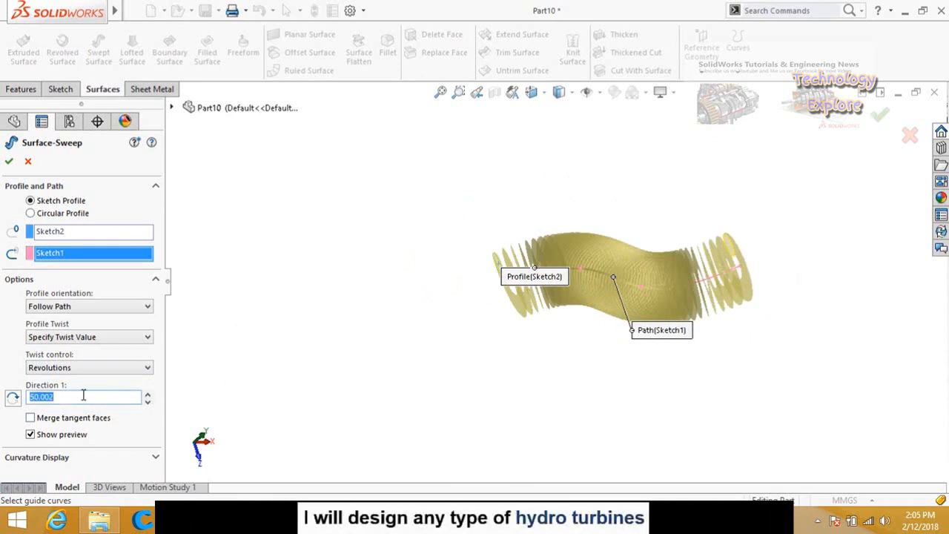
key("Return")
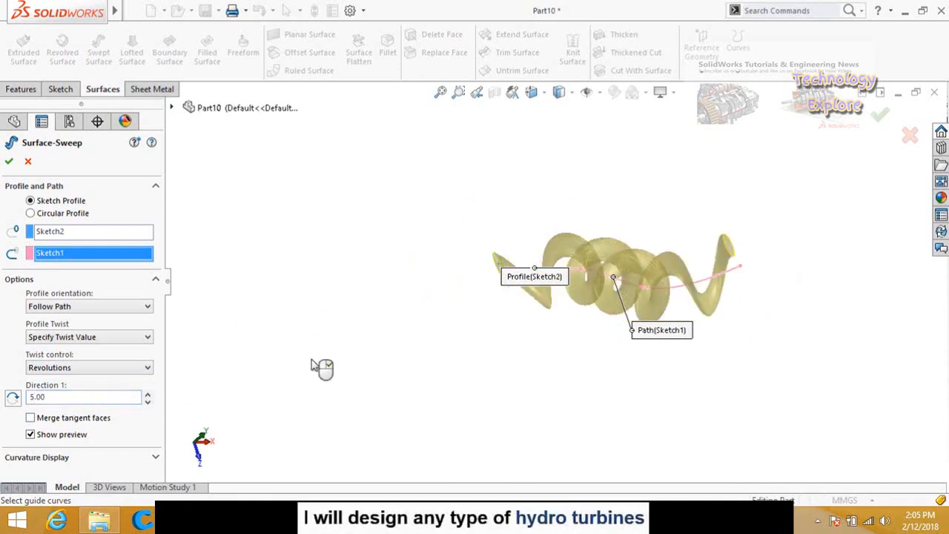
middle_click_drag(363, 248, 364, 364)
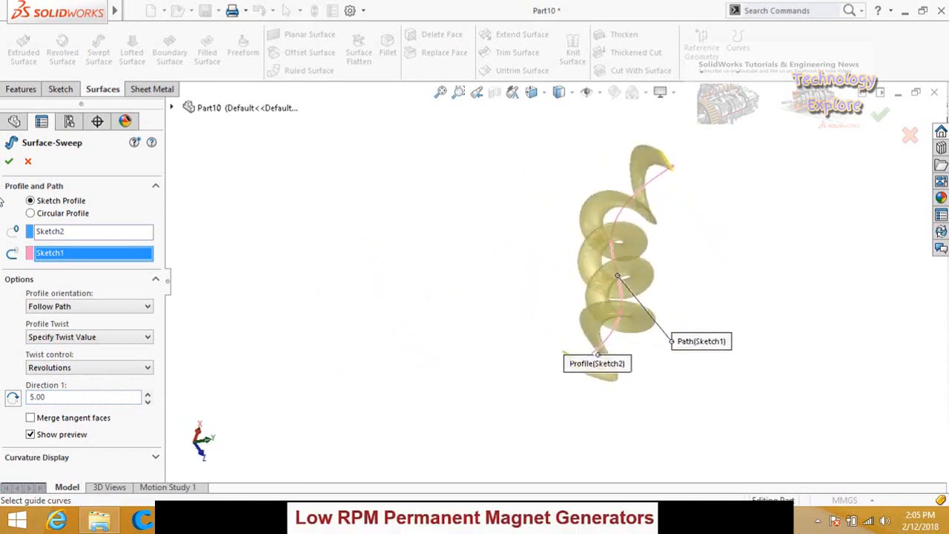
left_click(8, 162)
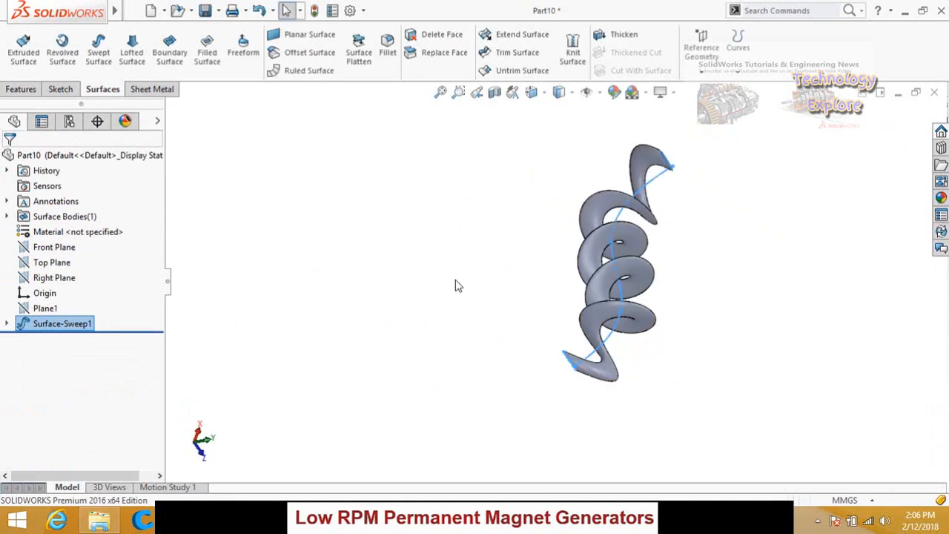
mouse_move(518, 334)
middle_mouse_down()
mouse_move(445, 229)
mouse_move(383, 230)
mouse_move(420, 334)
mouse_move(438, 252)
mouse_move(502, 231)
mouse_move(497, 271)
mouse_move(493, 263)
mouse_move(469, 279)
mouse_move(436, 213)
mouse_move(543, 232)
mouse_move(547, 198)
mouse_move(548, 245)
middle_mouse_up()
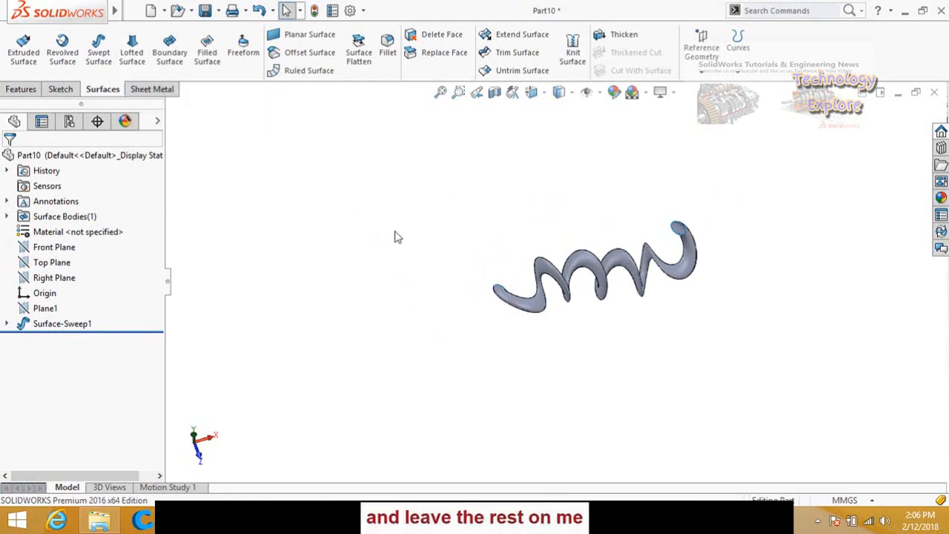
scroll(397, 235, "up", 2)
- Create a new part and start a sketch on its Front Plane
key("ctrl+n")
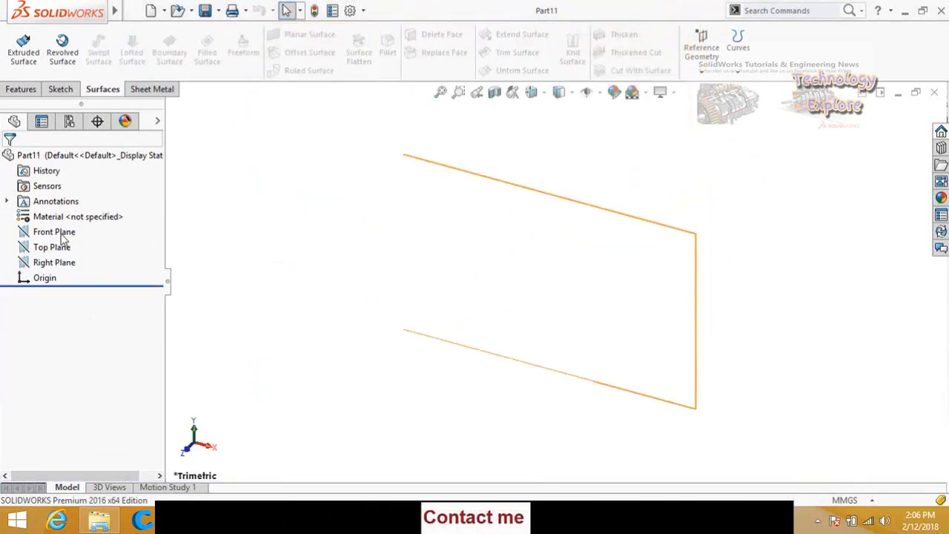
left_click(58, 232)
left_click(74, 213)
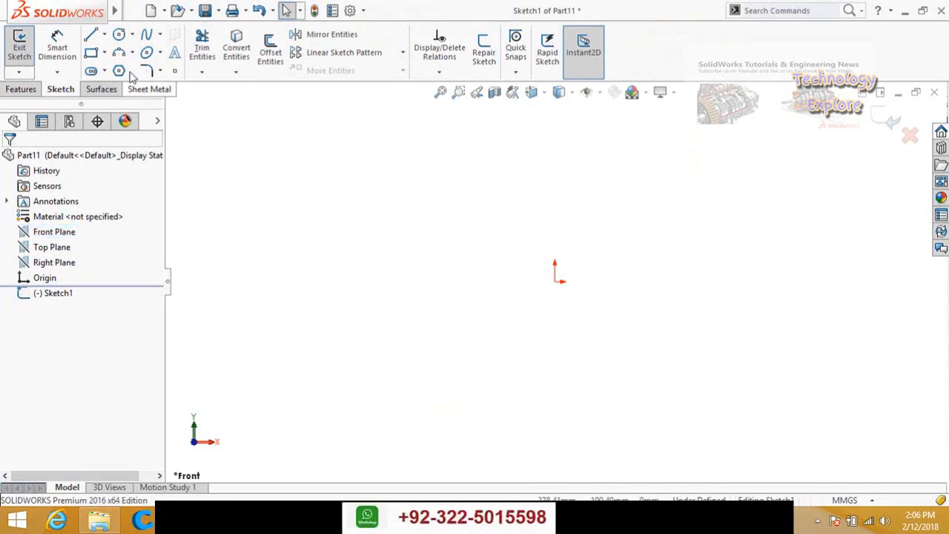
- Sketch a circle centred on the origin, exit the sketch and orbit to view it nearly edge-on
left_click(118, 34)
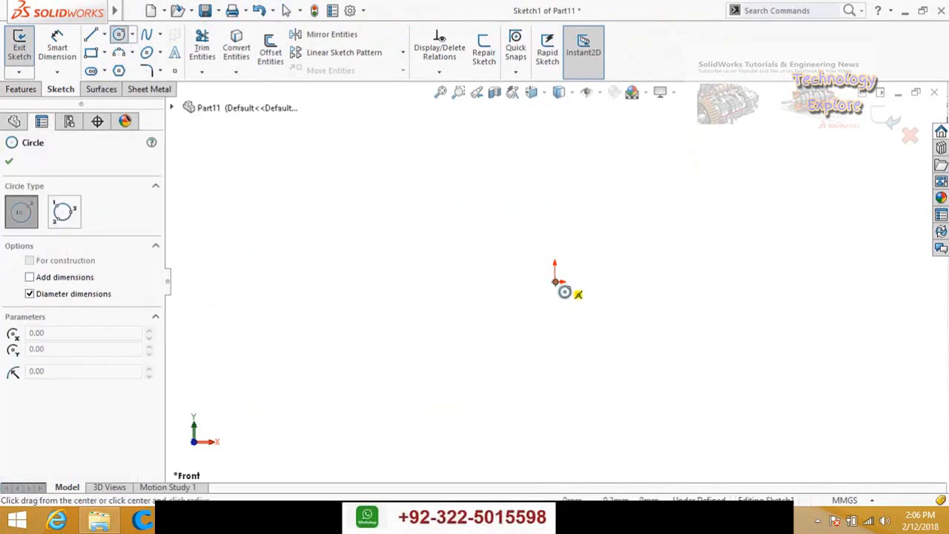
left_click(554, 281)
left_click(607, 328)
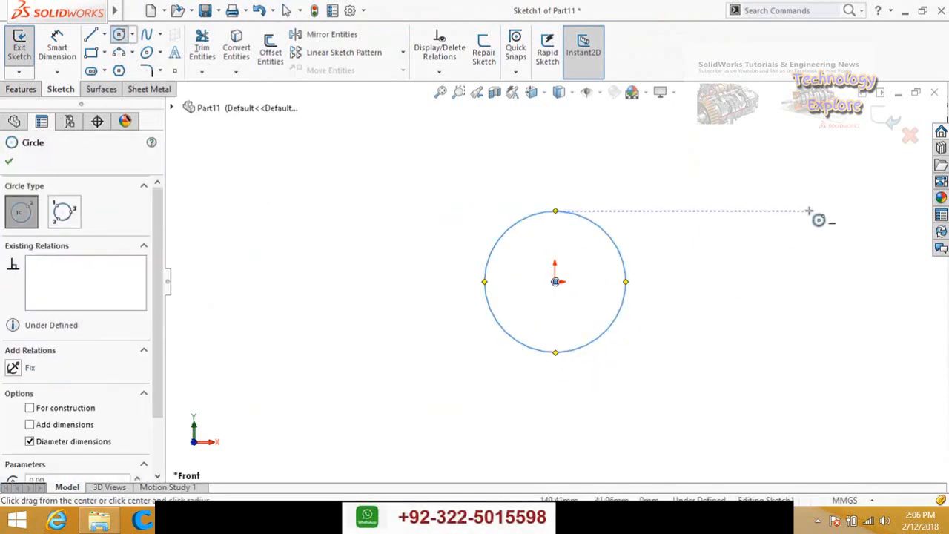
left_click(884, 128)
mouse_move(659, 331)
middle_mouse_down()
mouse_move(642, 212)
mouse_move(676, 263)
middle_mouse_up()
middle_click_drag(602, 301, 622, 212)
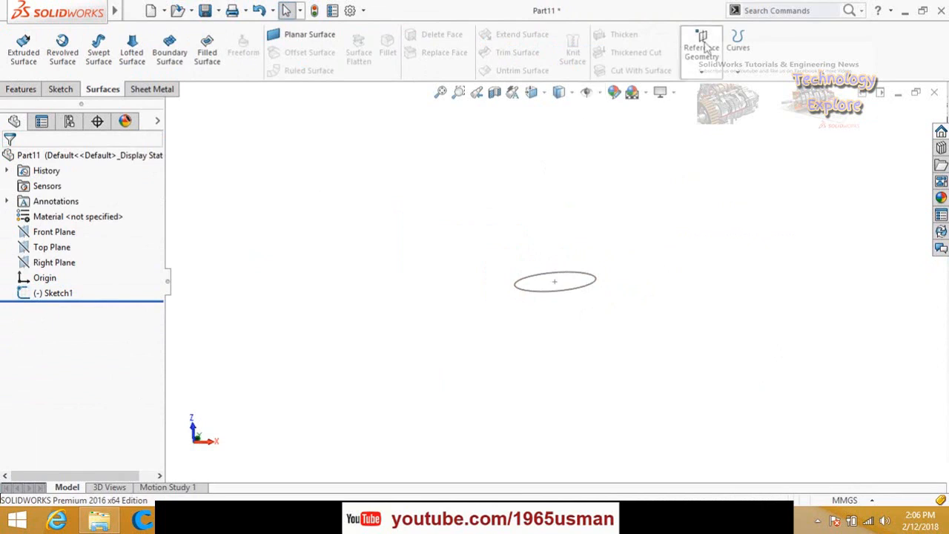
- Create a reference plane offset 50 mm from the Front Plane
left_click(703, 46)
left_click(713, 90)
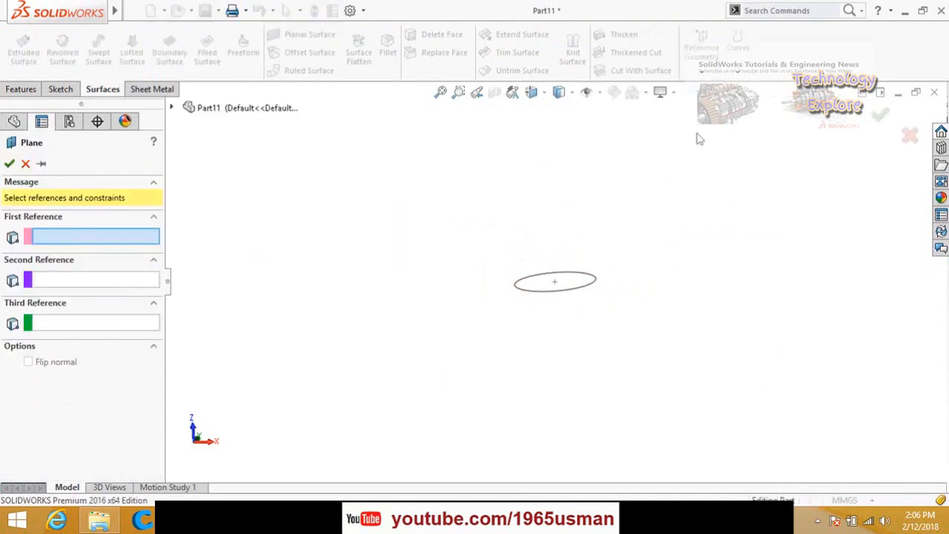
left_click(172, 108)
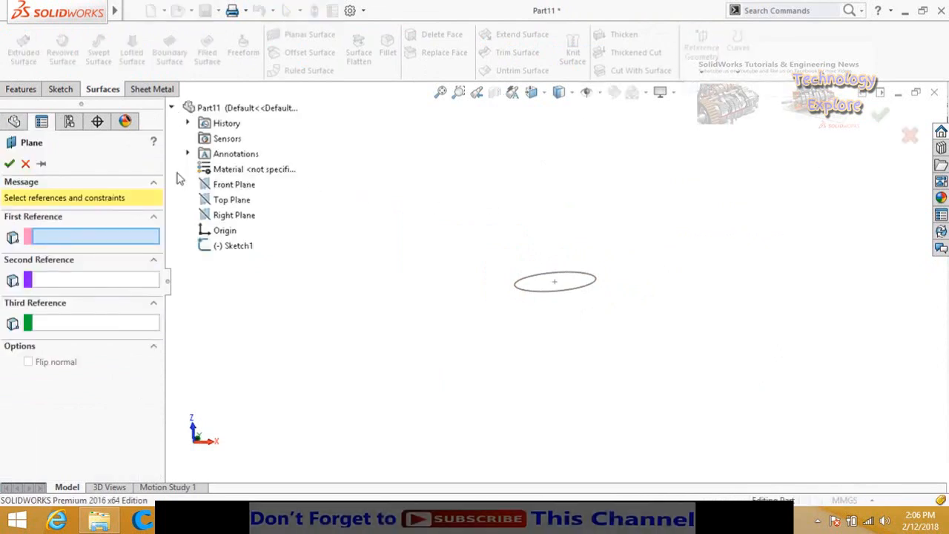
left_click(216, 191)
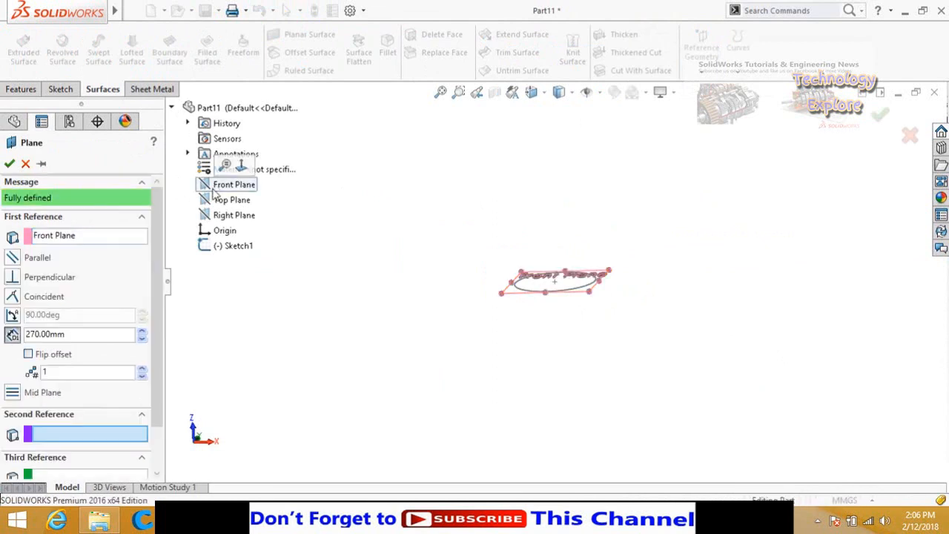
double_click(73, 334)
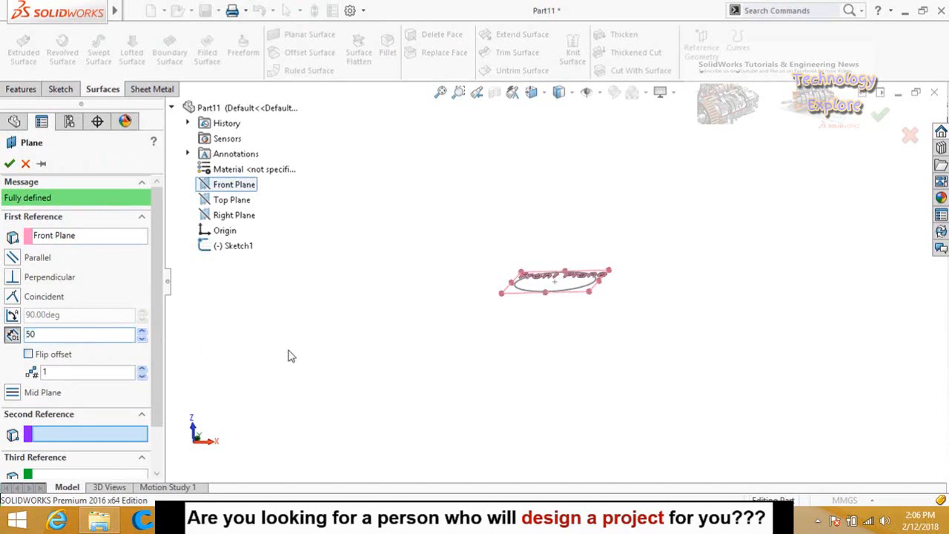
type("50")
key("Return")
left_click(9, 163)
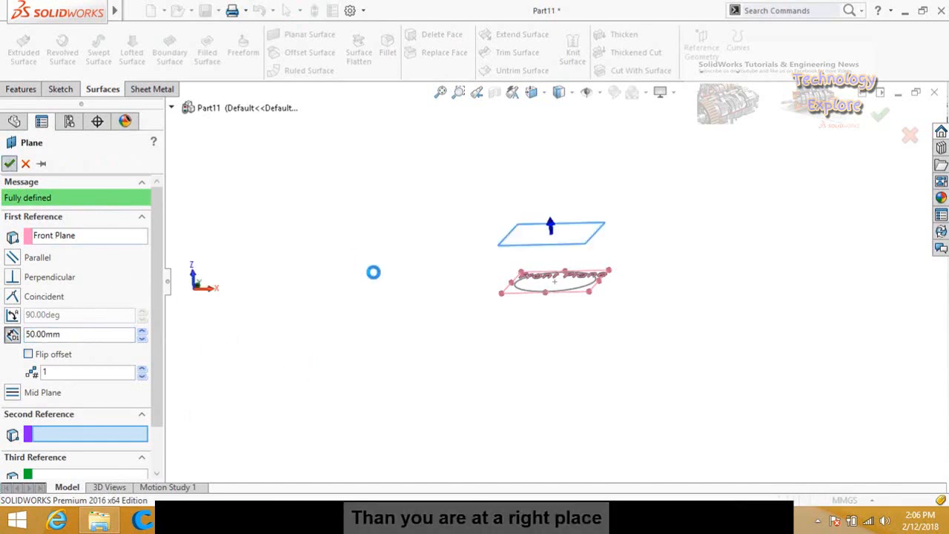
- Sketch a corner rectangle on the offset plane, drawn around the circle, and exit the sketch
middle_click_drag(439, 191, 424, 247)
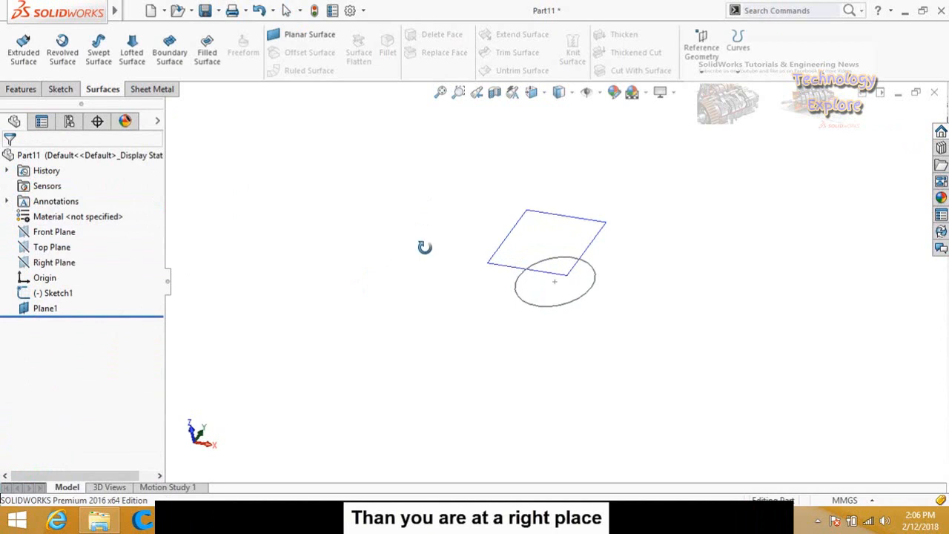
left_click(538, 235)
left_click(580, 185)
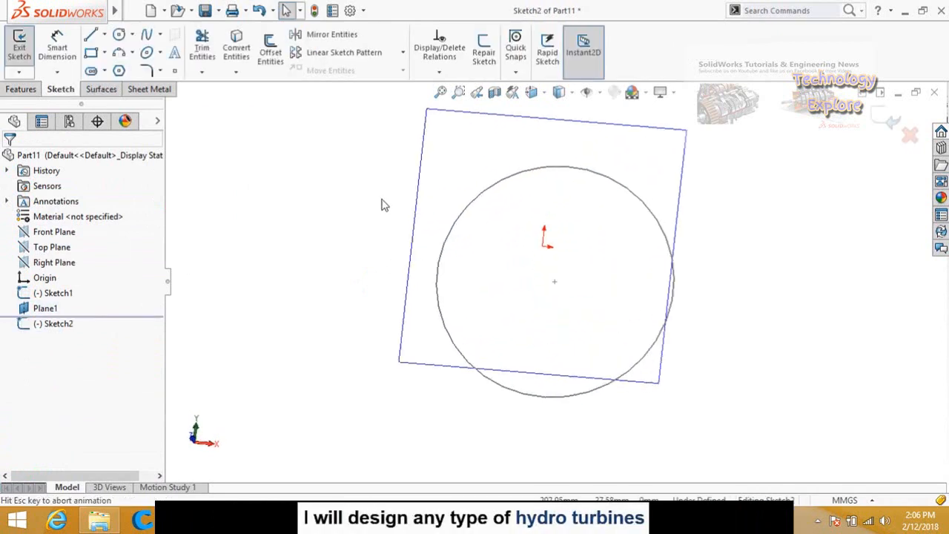
left_click(93, 54)
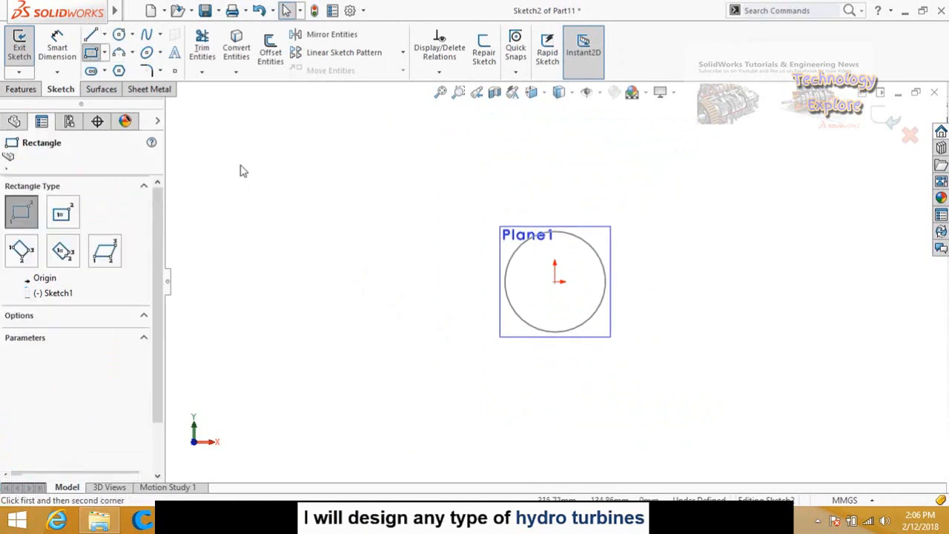
mouse_move(478, 199)
left_mouse_down()
mouse_move(648, 376)
mouse_move(626, 356)
left_mouse_up()
key("Escape")
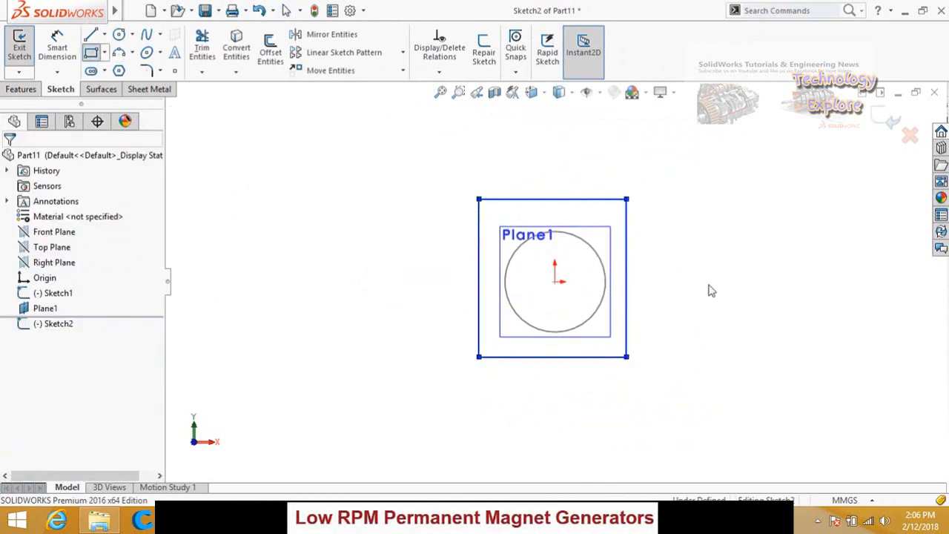
left_click(888, 120)
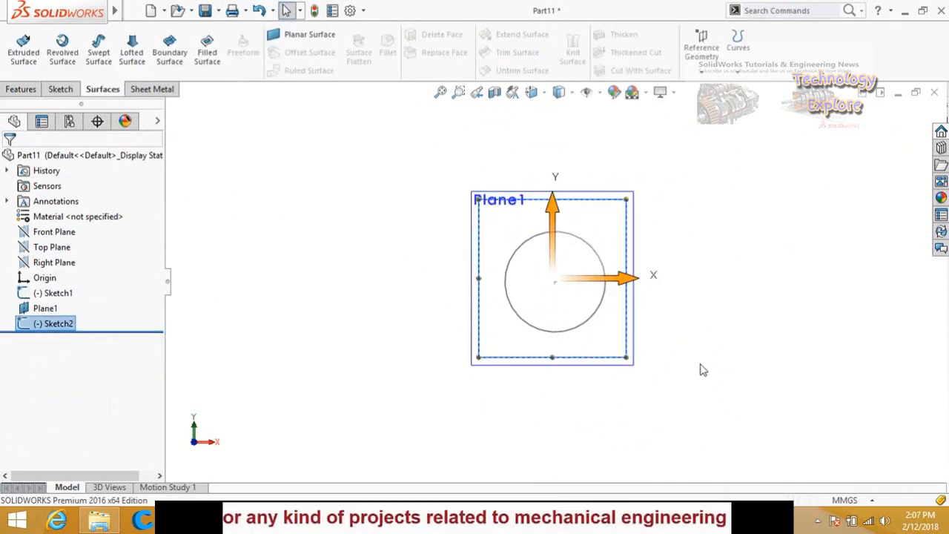
- Hide the offset plane so only the circle and rectangle sketches are shown
middle_click_drag(662, 259, 657, 306)
left_click(613, 240)
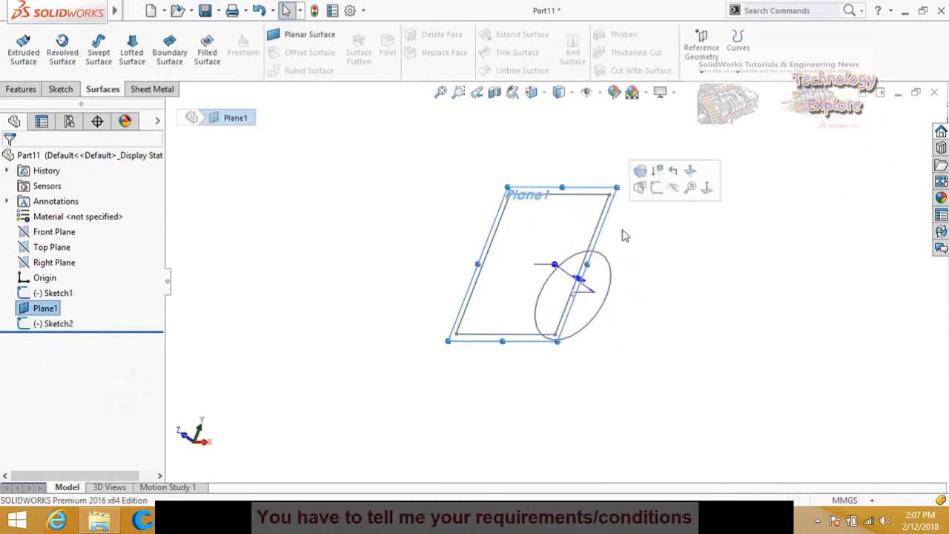
left_click(673, 189)
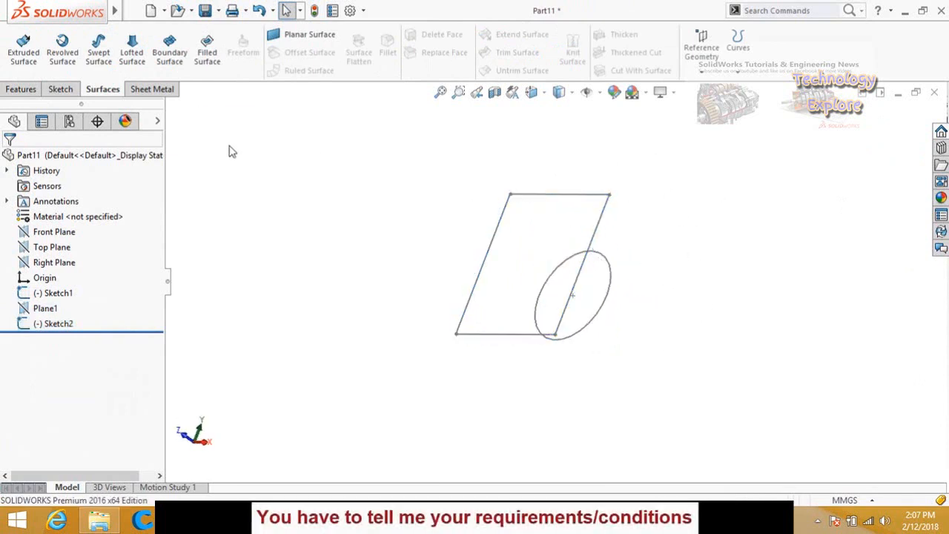
- Create a lofted surface using the circle and the rectangle sketches as profiles
left_click(131, 53)
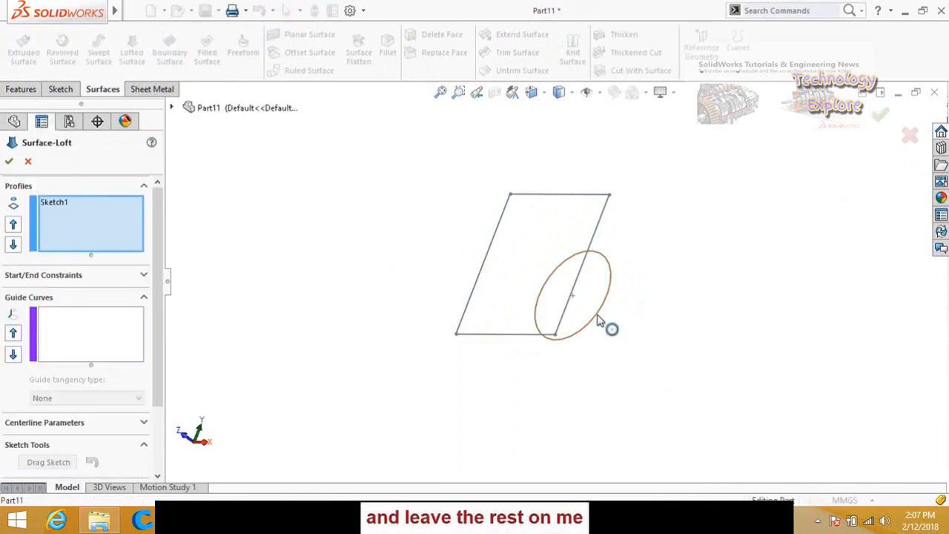
left_click(596, 227)
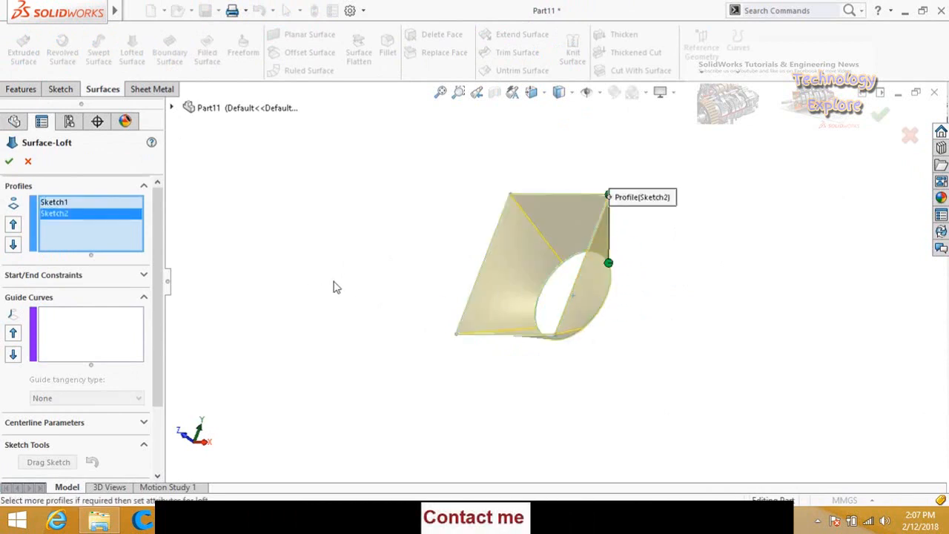
middle_click_drag(387, 243, 370, 270)
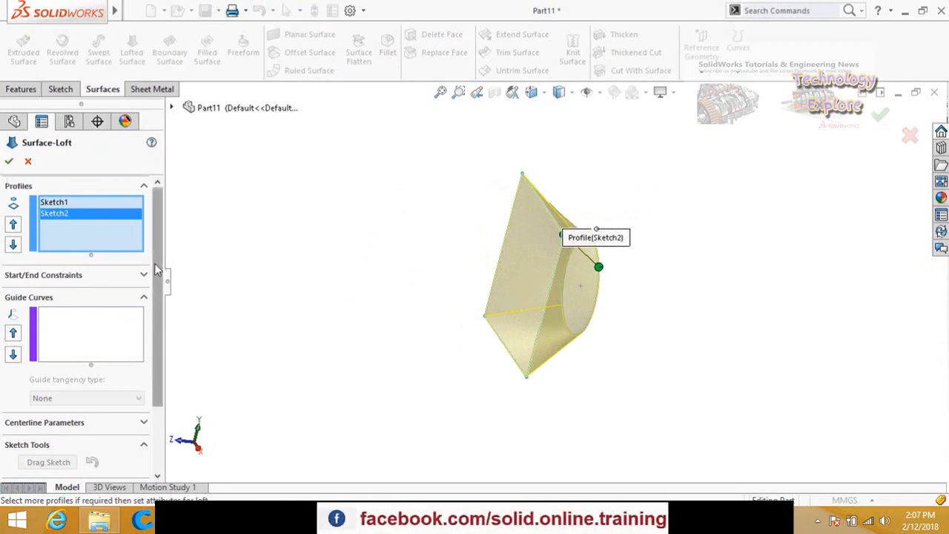
mouse_move(154, 263)
left_mouse_down()
mouse_move(162, 360)
mouse_move(163, 239)
left_mouse_up()
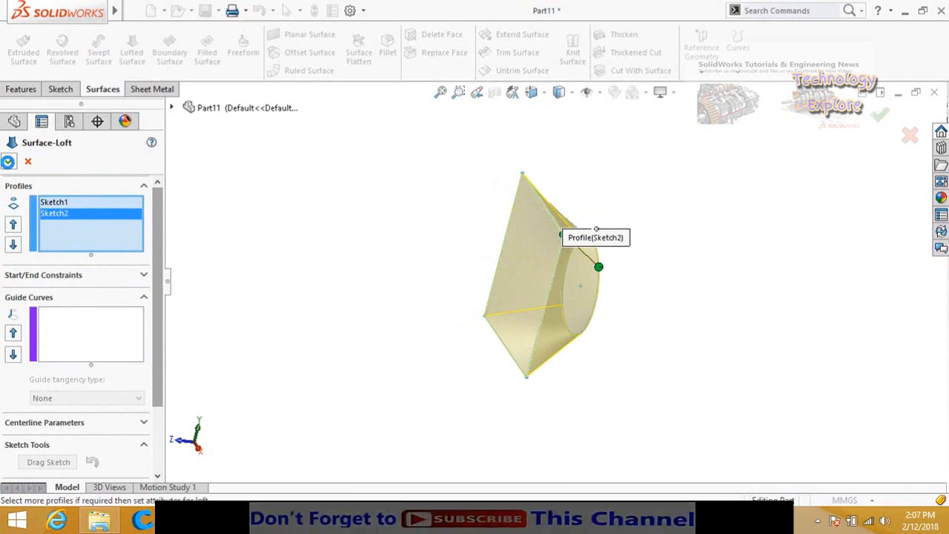
left_click(7, 160)
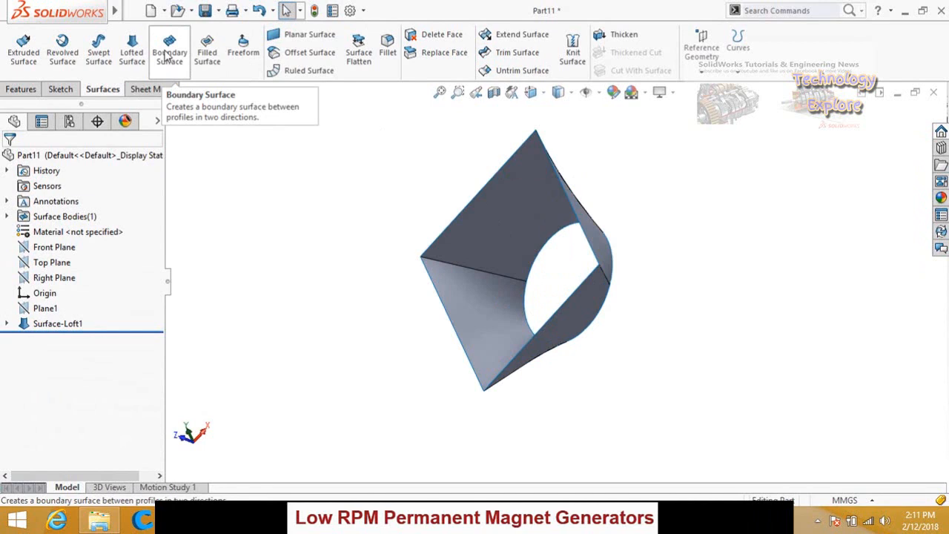
- Start a Boundary Surface with two adjacent edges of the loft's rectangular opening as Direction 1 curves
middle_click_drag(332, 194, 334, 215)
left_click(169, 46)
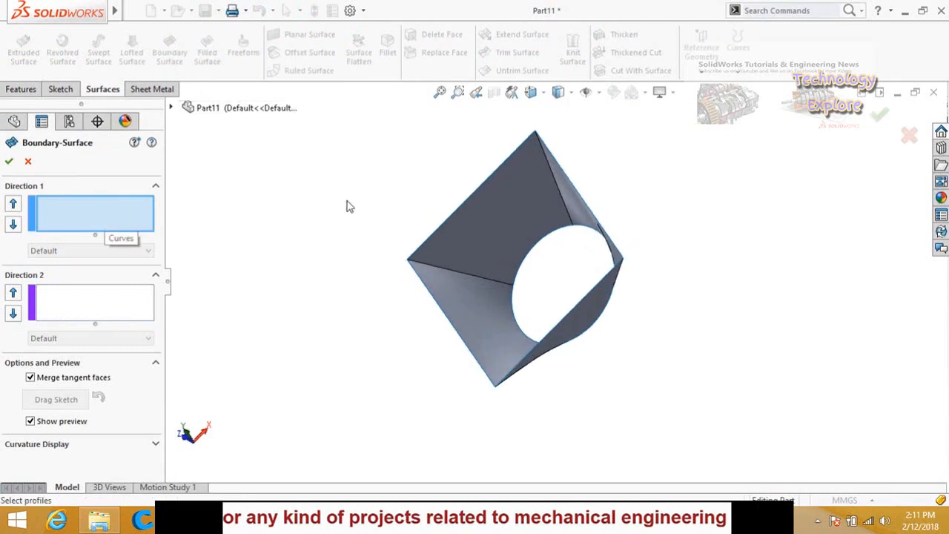
left_click(425, 245)
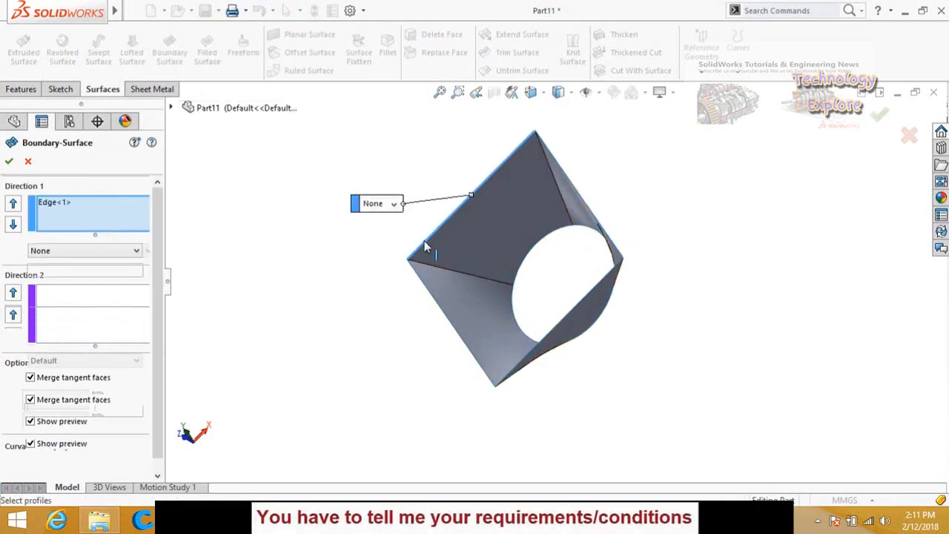
left_click(425, 290)
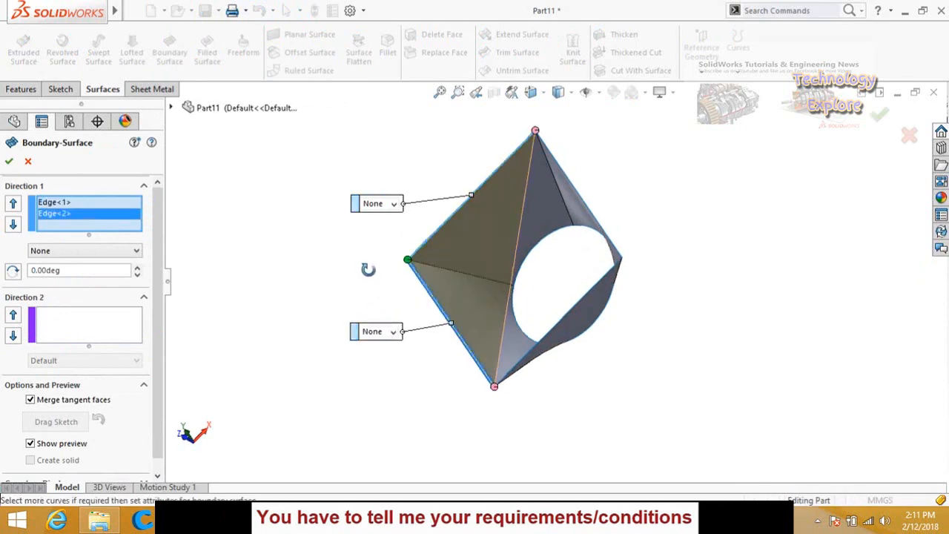
mouse_move(363, 267)
middle_mouse_down()
mouse_move(354, 232)
mouse_move(339, 234)
mouse_move(373, 257)
middle_mouse_up()
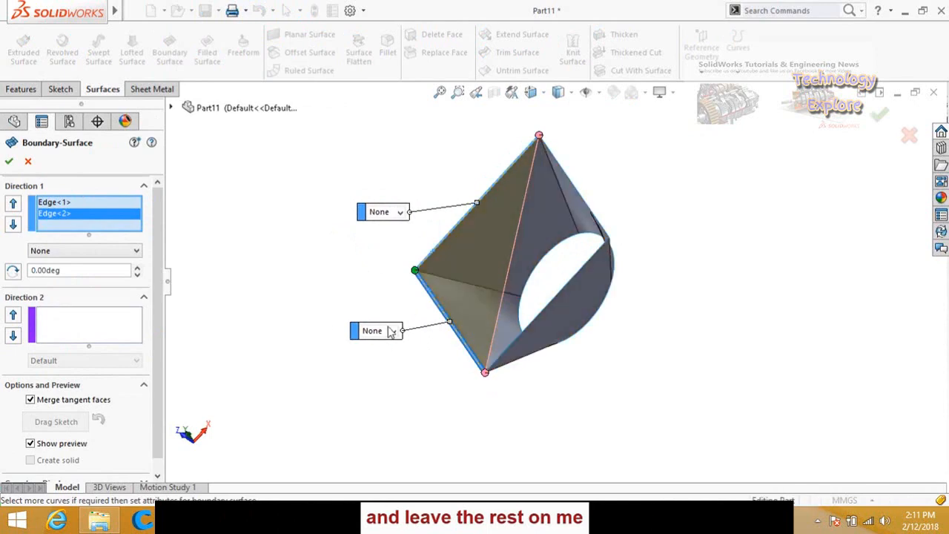
- Set the tangency of both Direction 1 edges to Tangency To Face
left_click(401, 213)
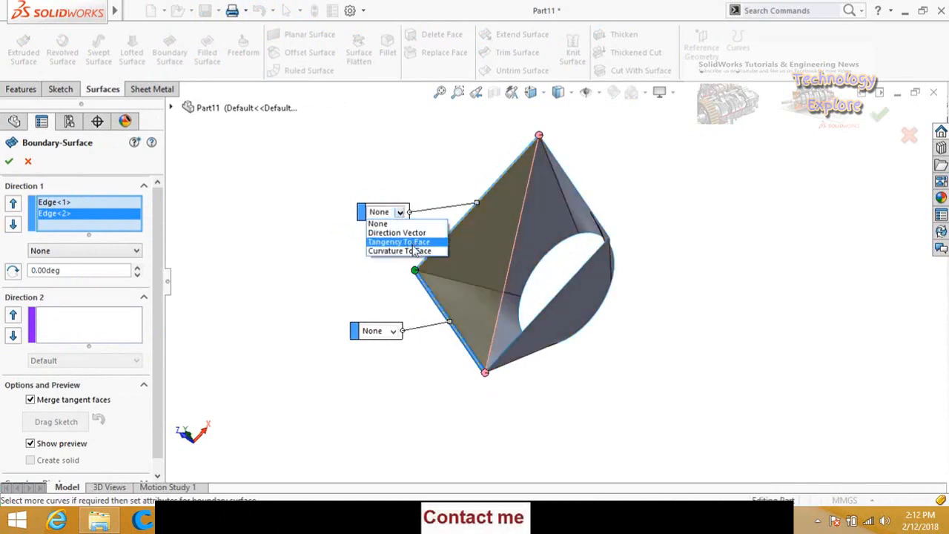
left_click(404, 243)
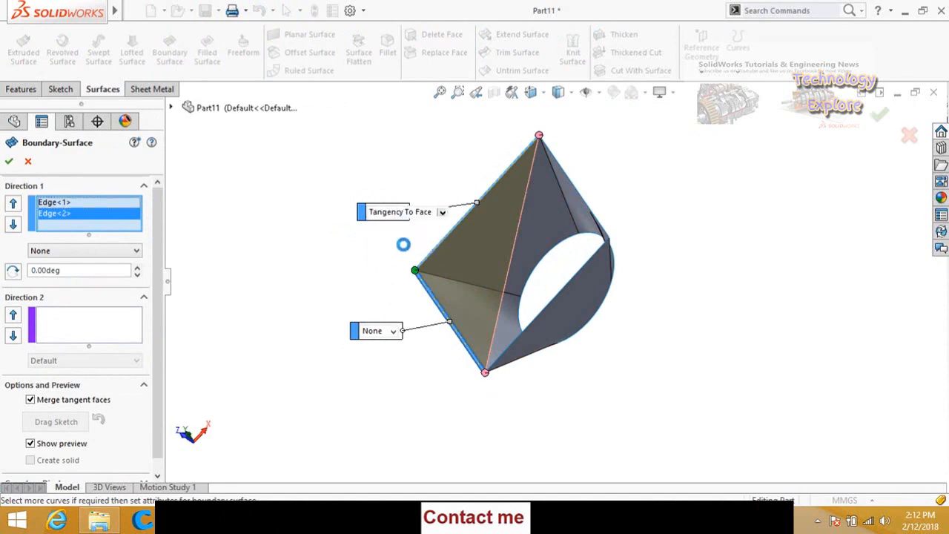
middle_click_drag(388, 275, 364, 263)
left_click(405, 343)
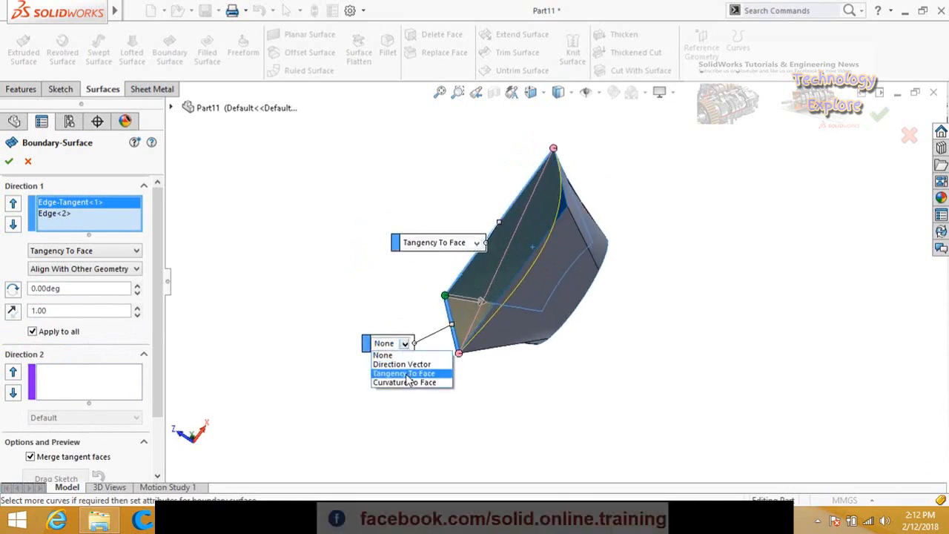
left_click(405, 374)
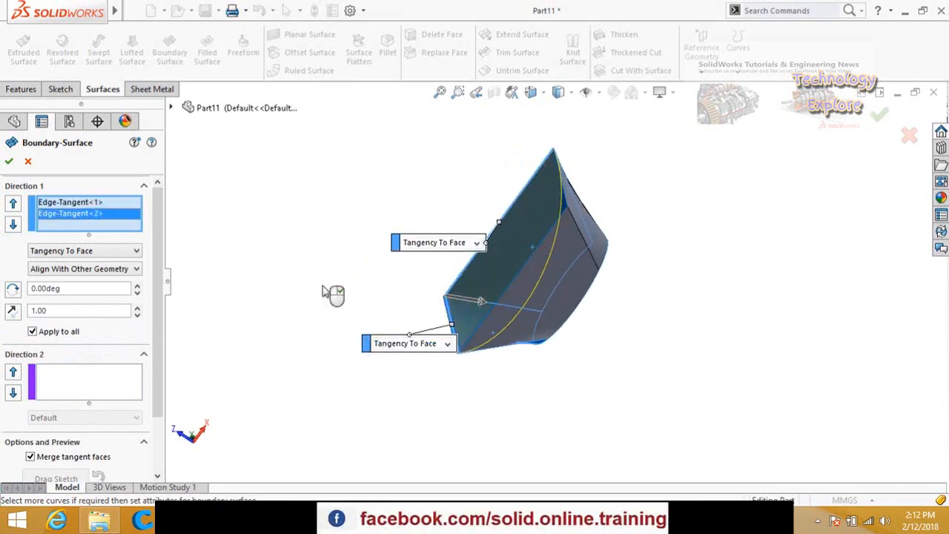
middle_click_drag(336, 264, 329, 297)
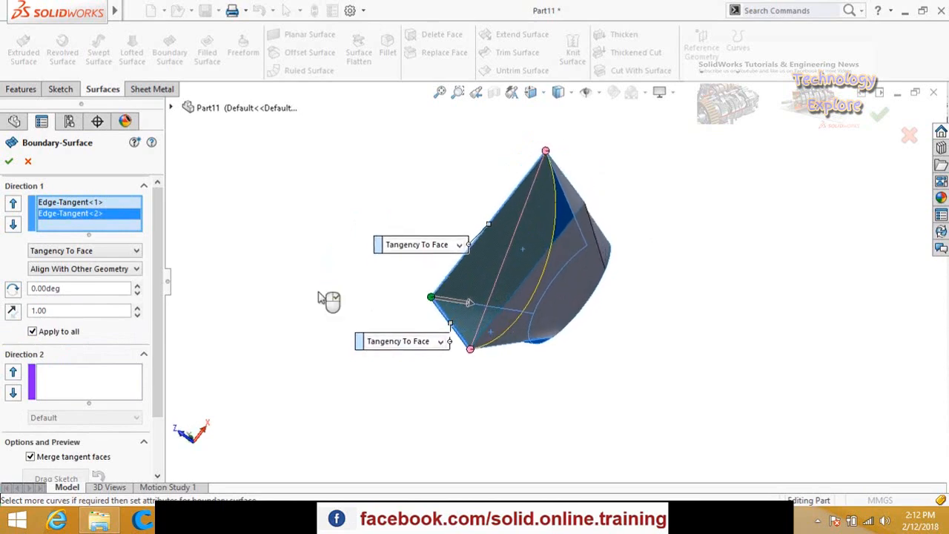
- Reverse the tangent direction of both Direction 1 edges so the surface bulges outward from the loft
left_click(12, 312)
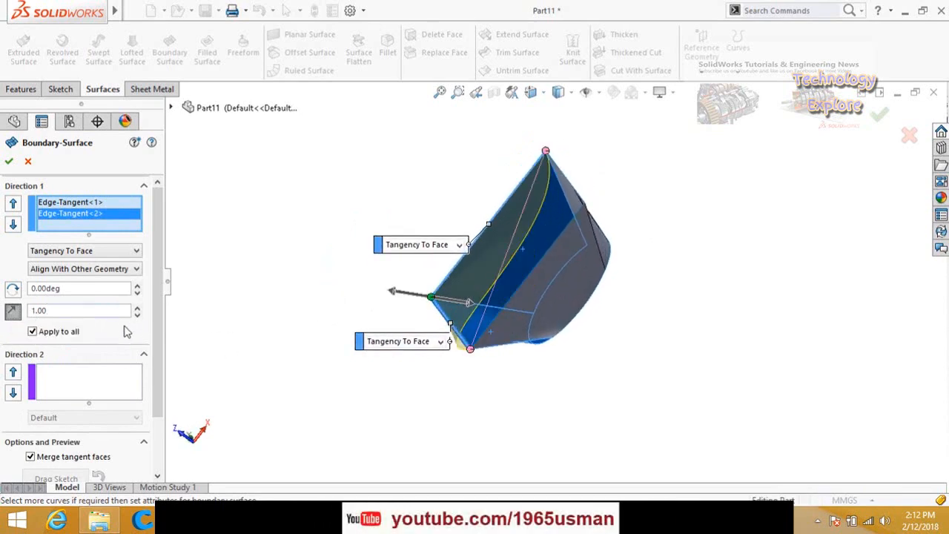
left_click(44, 202)
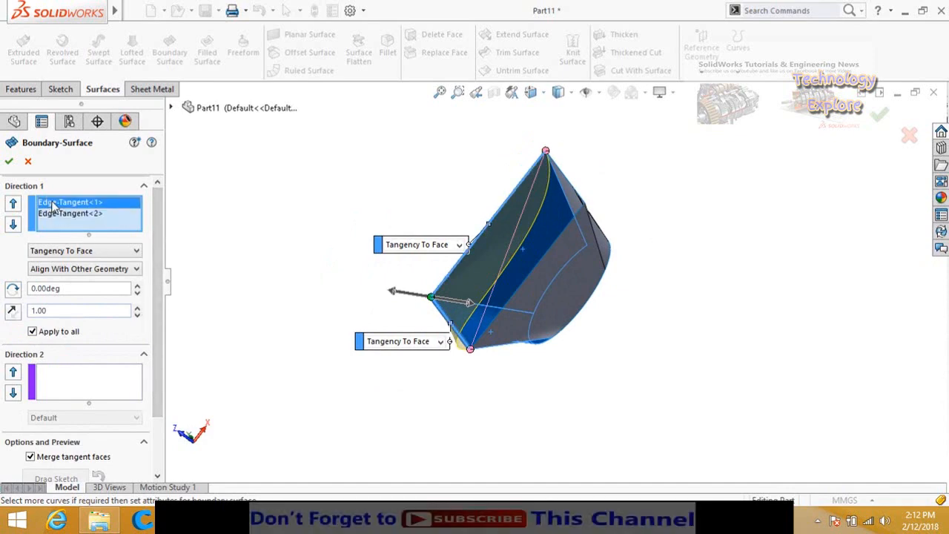
left_click(11, 312)
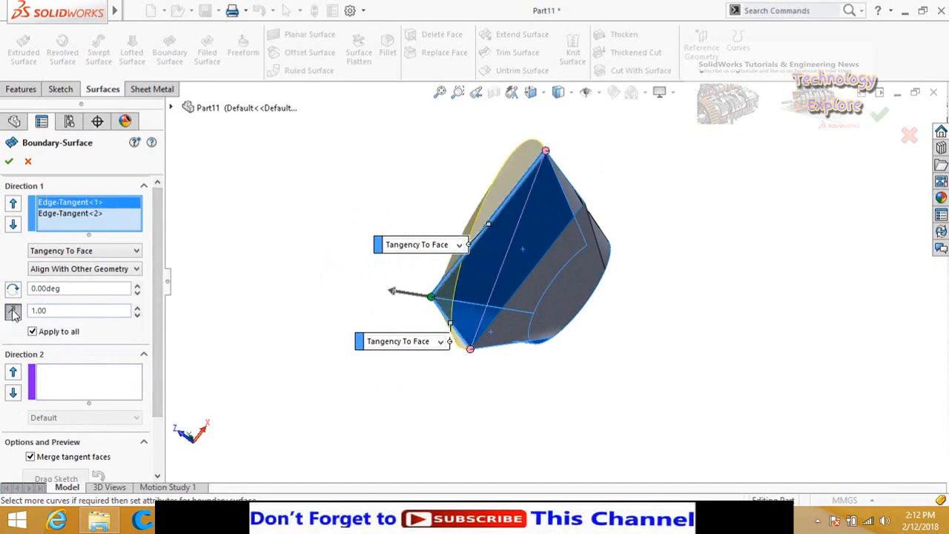
middle_click_drag(303, 294, 358, 273)
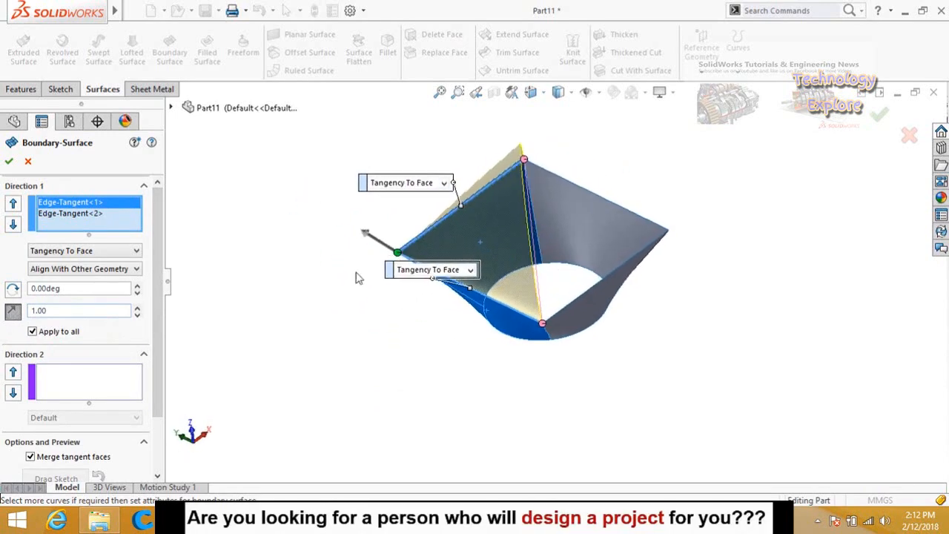
- Stretch the second edge's tangent length to about 4.64 and accept the boundary surface
left_click_drag(362, 233, 327, 212)
middle_click_drag(328, 296, 307, 283)
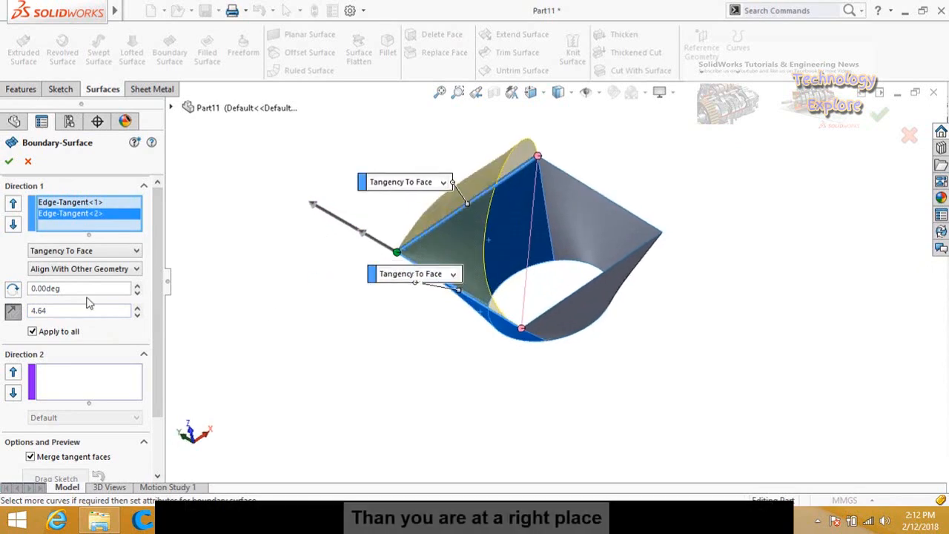
mouse_move(155, 332)
left_mouse_down()
mouse_move(156, 408)
mouse_move(155, 325)
left_mouse_up()
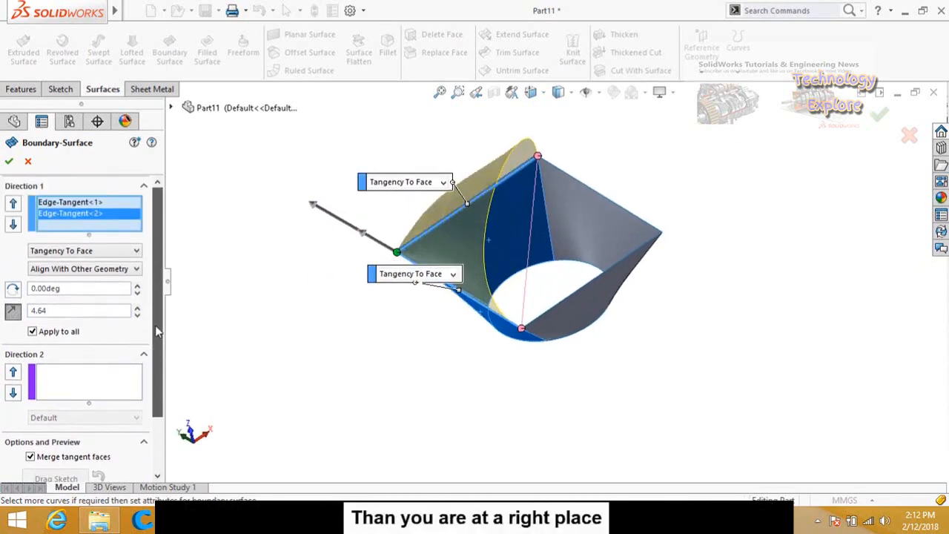
left_click(8, 165)
middle_click_drag(345, 192, 302, 194)
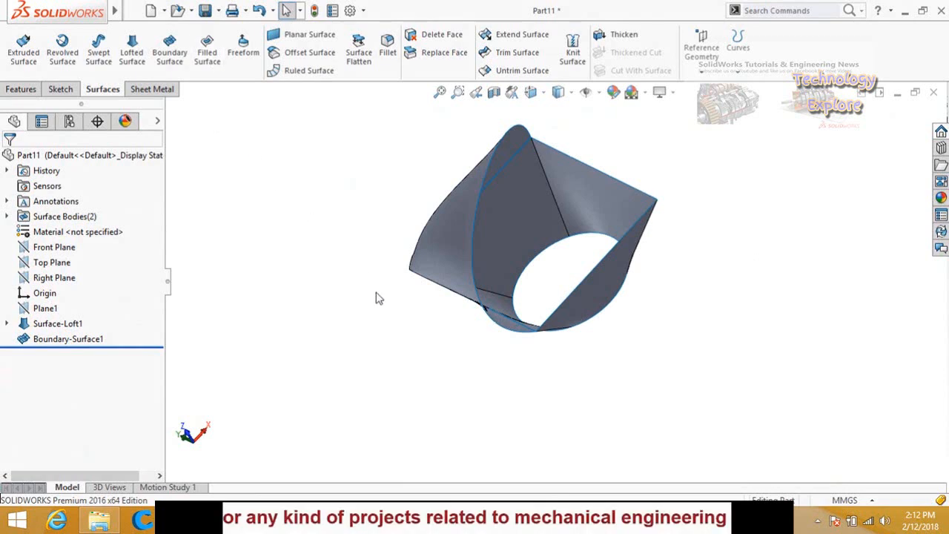
- Start a Filled Surface with the four edges of the loft's circular opening as the patch boundary
middle_click_drag(444, 345, 363, 215)
scroll(405, 178, "up", 3)
scroll(443, 179, "down", 4)
middle_click_drag(440, 183, 467, 237)
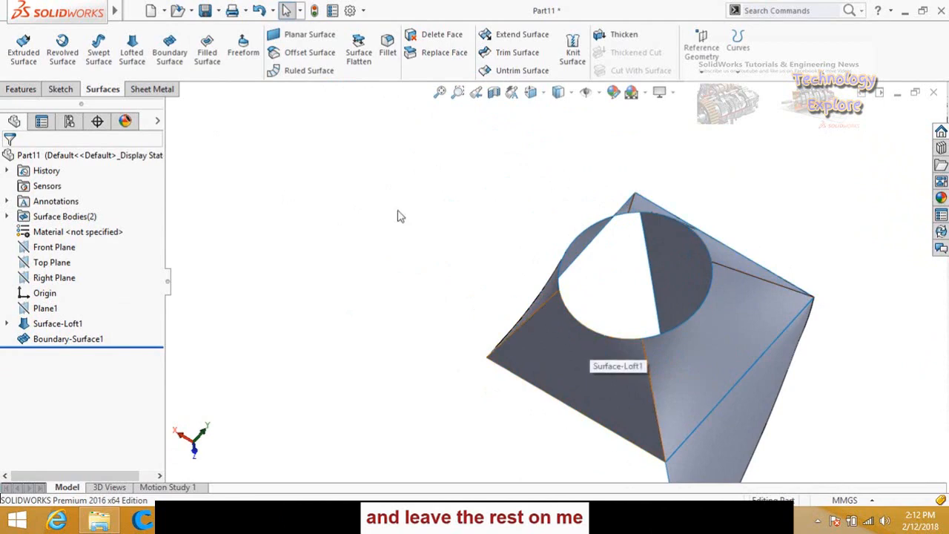
left_click(206, 46)
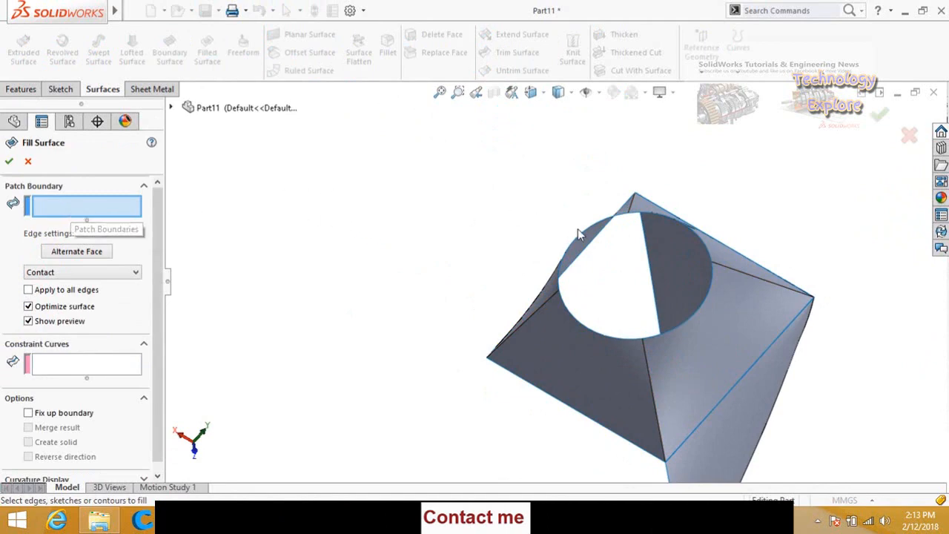
left_click(582, 248)
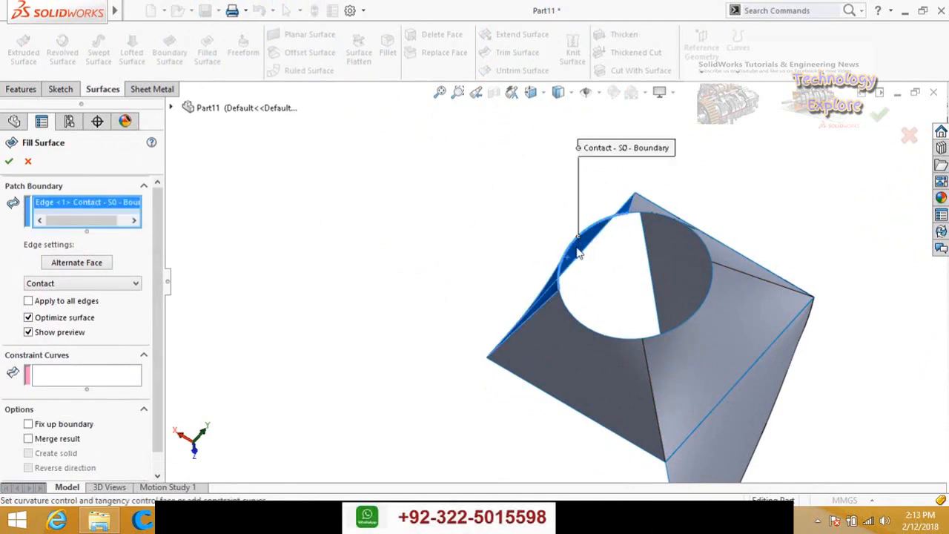
left_click(577, 323)
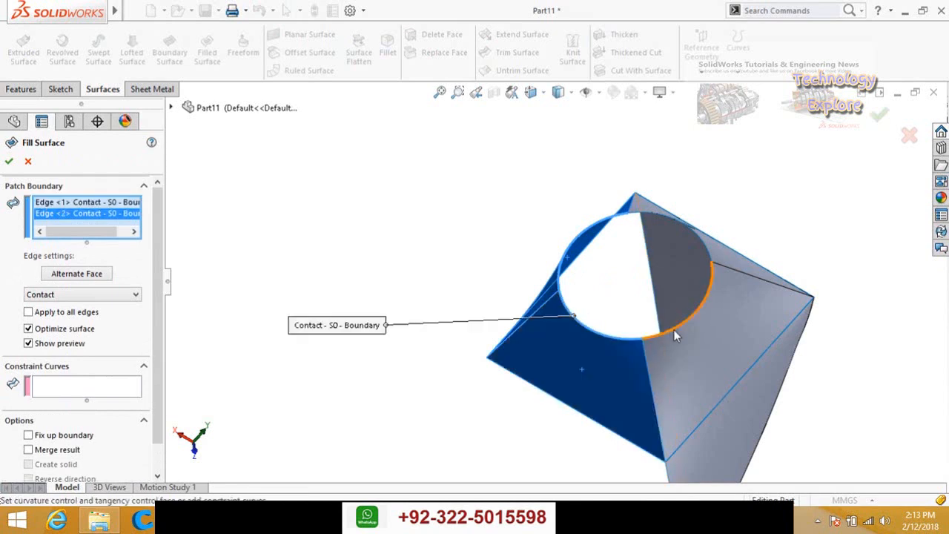
left_click(689, 310)
left_click(681, 225)
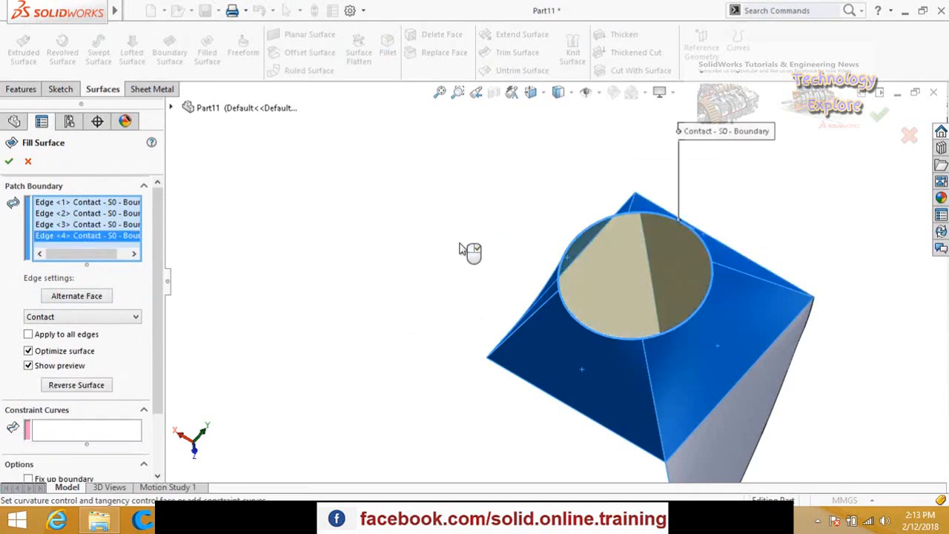
- Review the fill options, keep the Contact edge setting and accept the filled surface over the circular opening
middle_click_drag(472, 275, 186, 321)
scroll(171, 373, "down", 3)
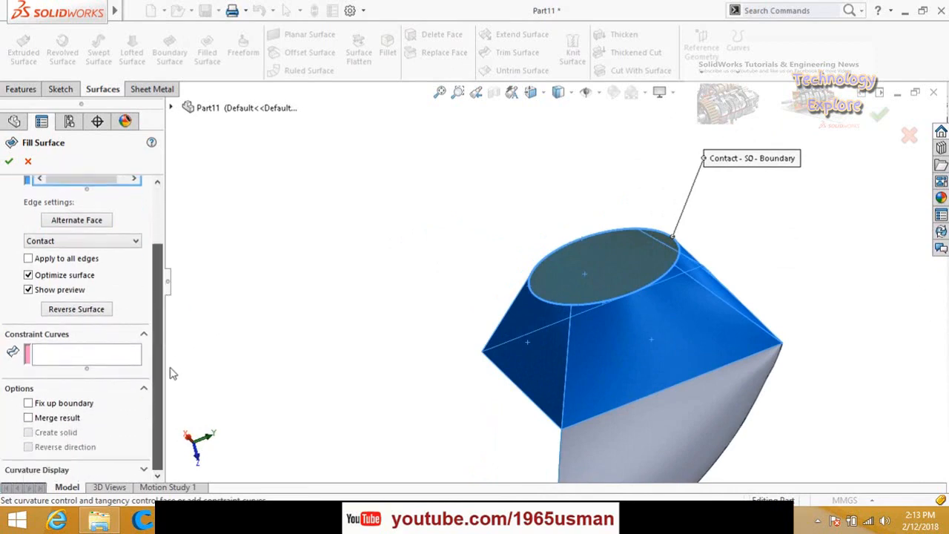
scroll(171, 374, "up", 1)
scroll(169, 378, "down", 1)
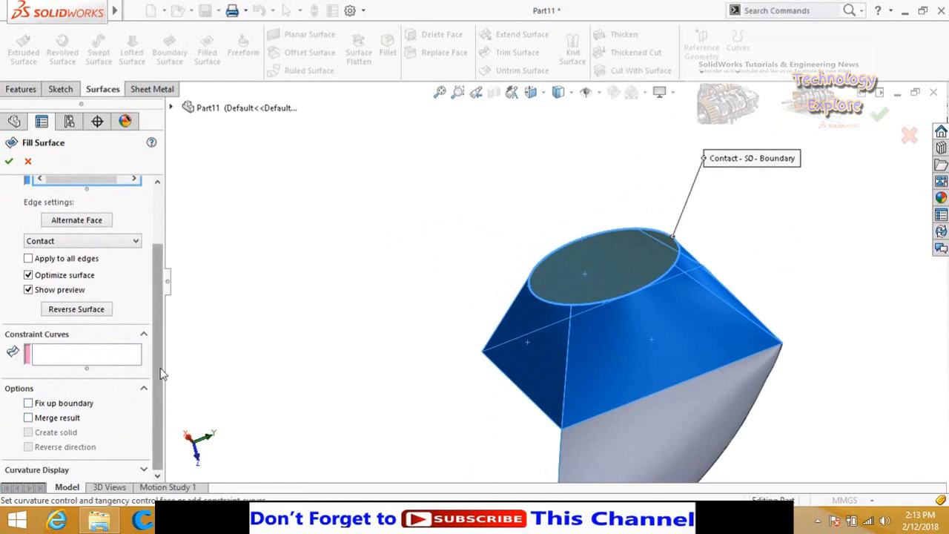
scroll(155, 354, "up", 2)
scroll(158, 345, "down", 1)
scroll(156, 363, "down", 2)
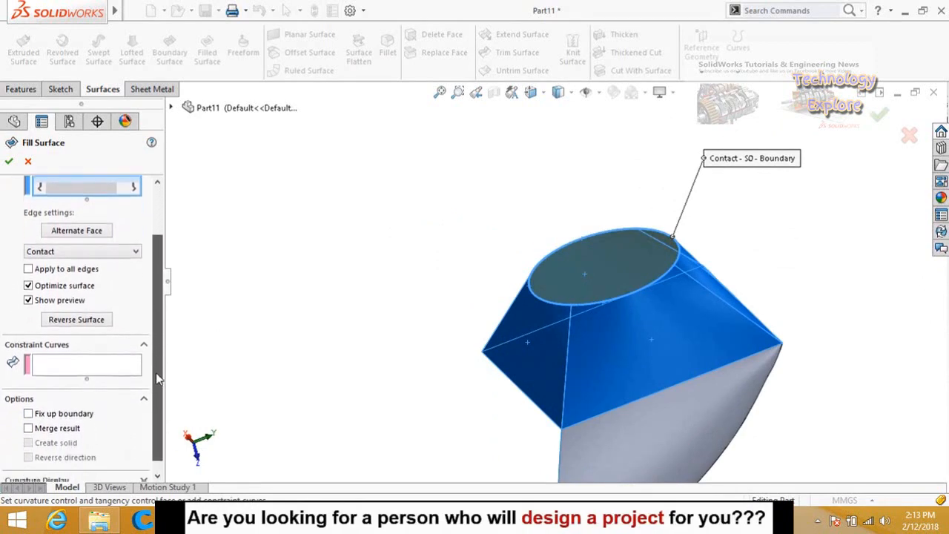
scroll(156, 355, "up", 3)
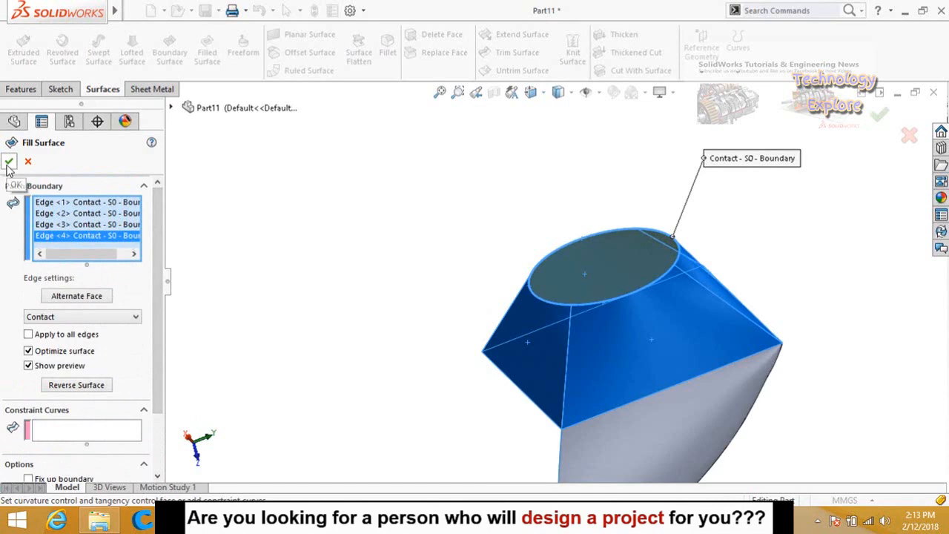
left_click(9, 163)
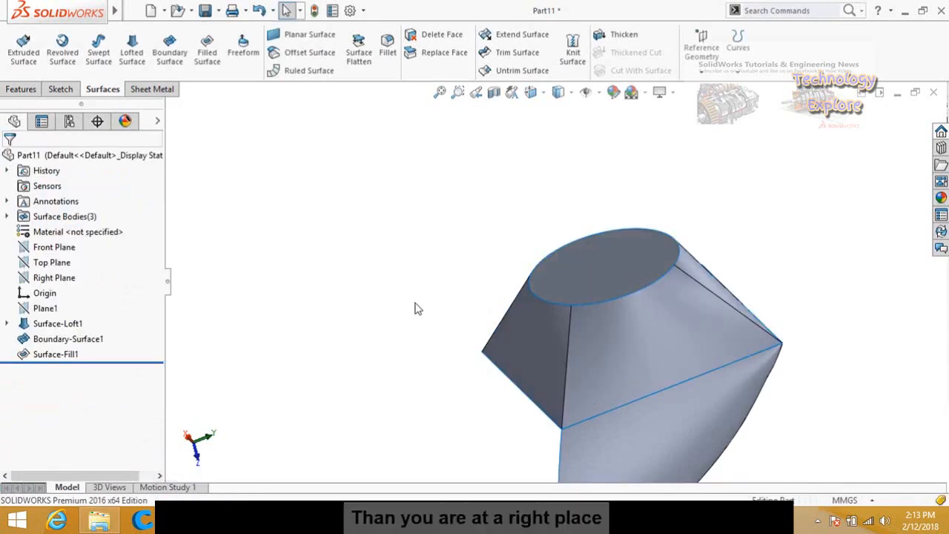
- Start a Freeform deformation on the filled circular face that caps the loft
middle_click_drag(442, 362, 281, 130)
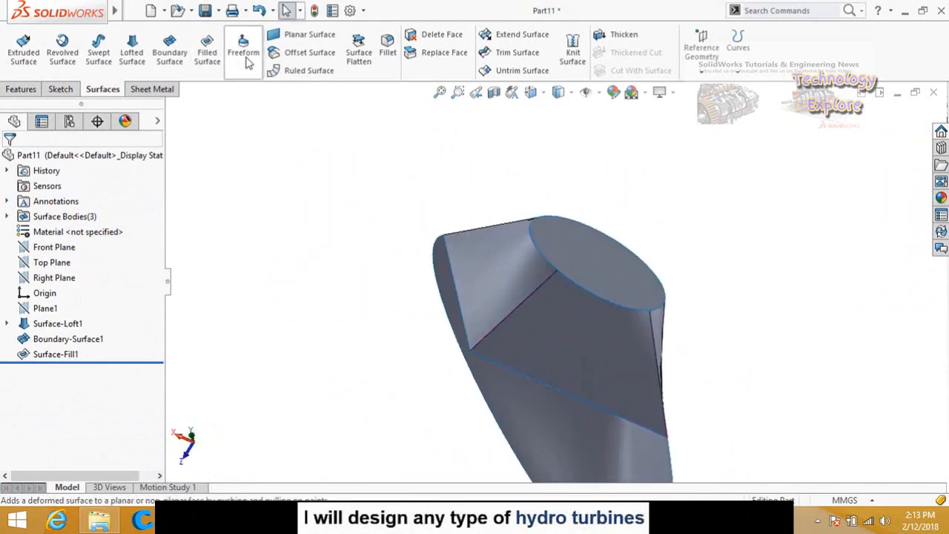
middle_click_drag(369, 284, 345, 259)
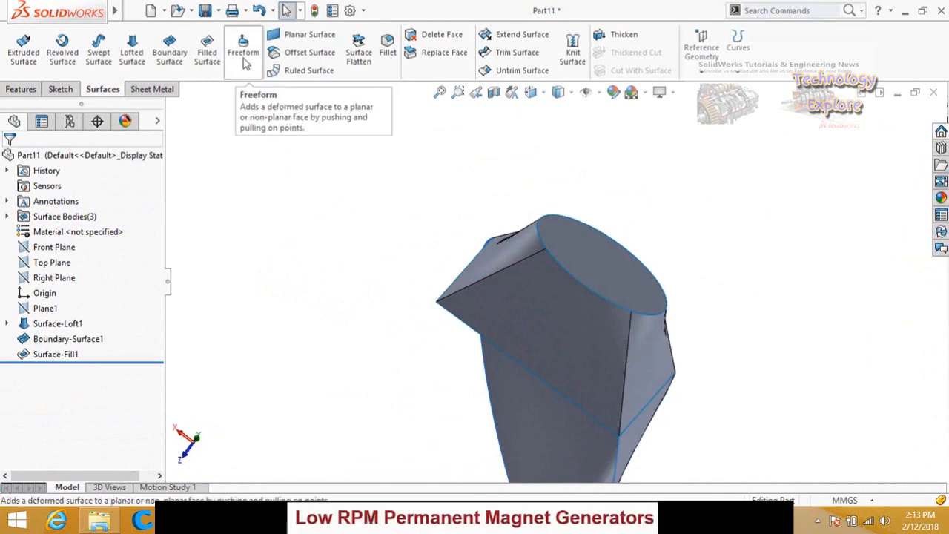
left_click(244, 60)
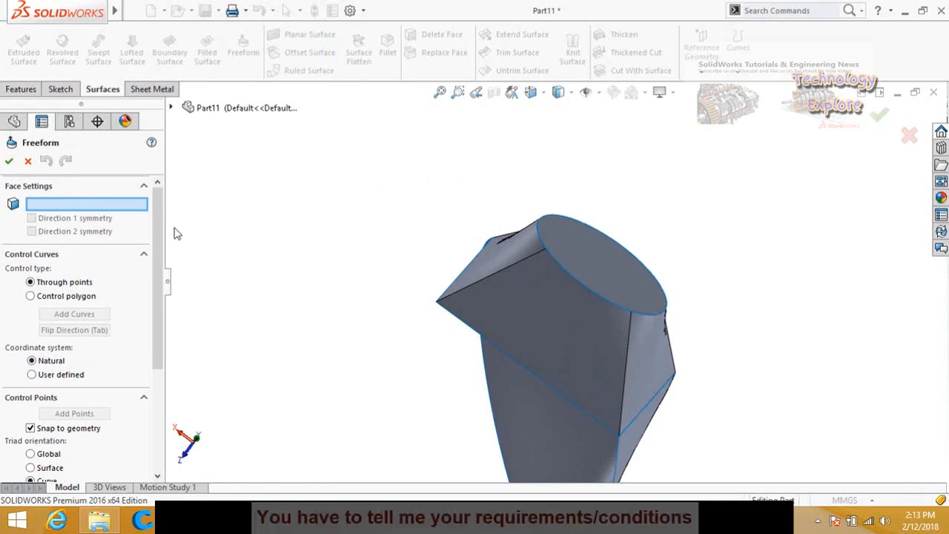
left_click(577, 261)
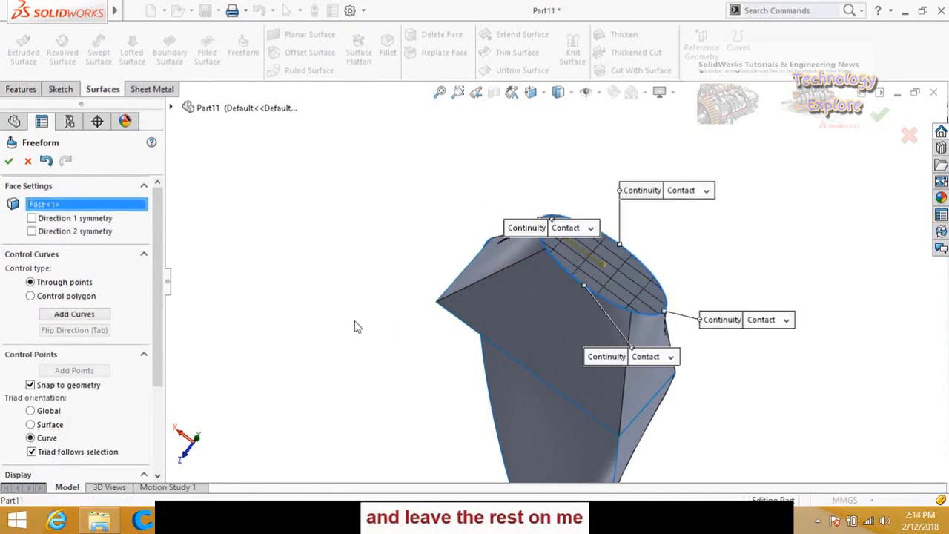
- Add a control curve across the circular face and place control points along it
middle_click_drag(341, 355, 157, 241)
scroll(156, 243, "down", 1)
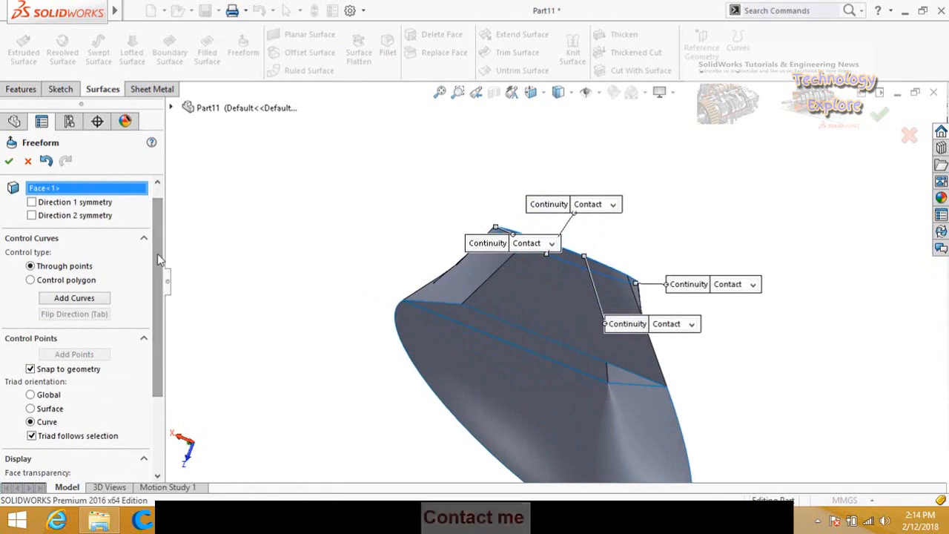
left_click(62, 301)
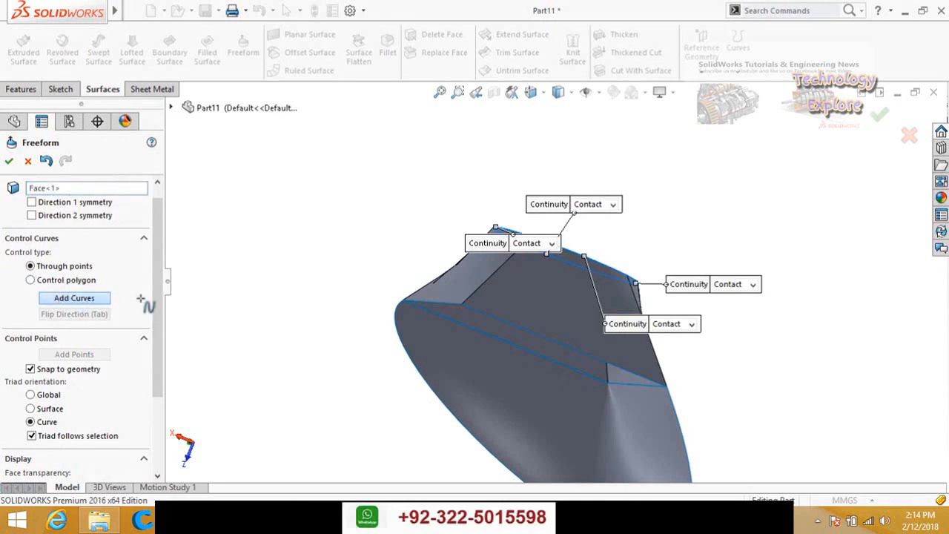
middle_click_drag(400, 169, 372, 265)
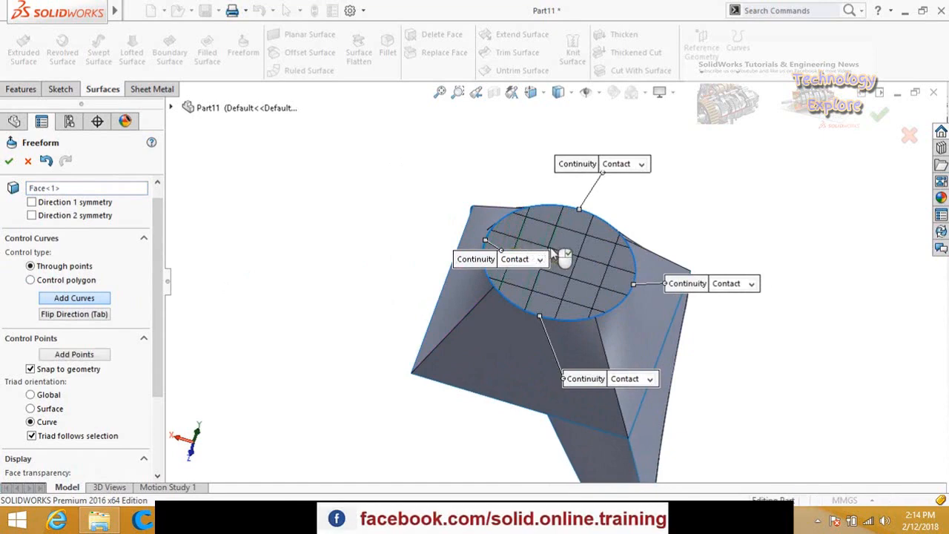
left_click(87, 356)
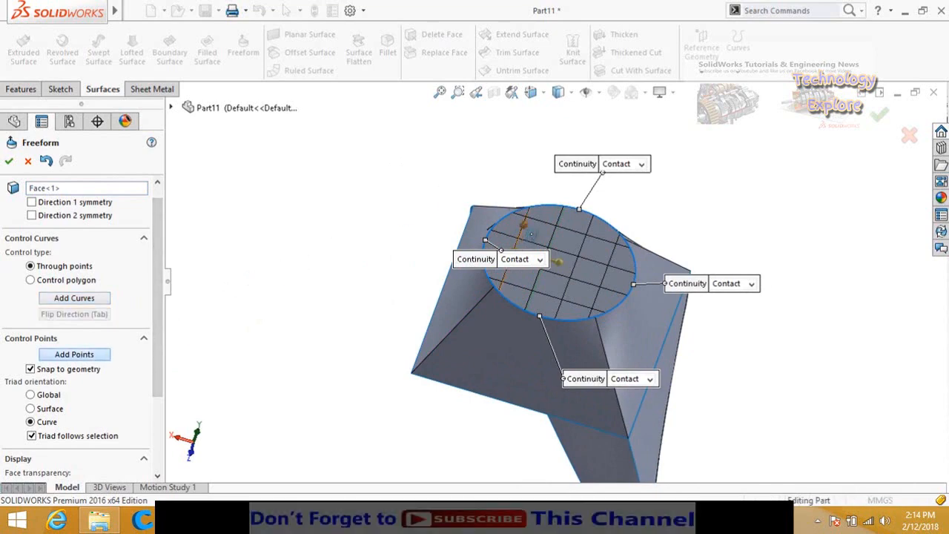
left_click(524, 251)
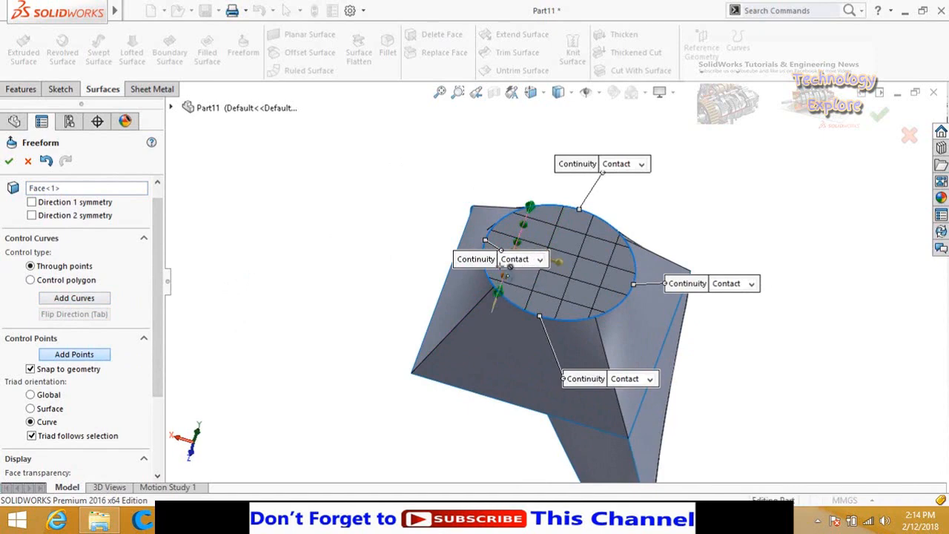
- Deform the circular face by pulling its control points outward from the loft, and accept the freeform
left_click_drag(457, 258, 348, 259)
left_click_drag(155, 286, 155, 369)
middle_click_drag(415, 341, 383, 300)
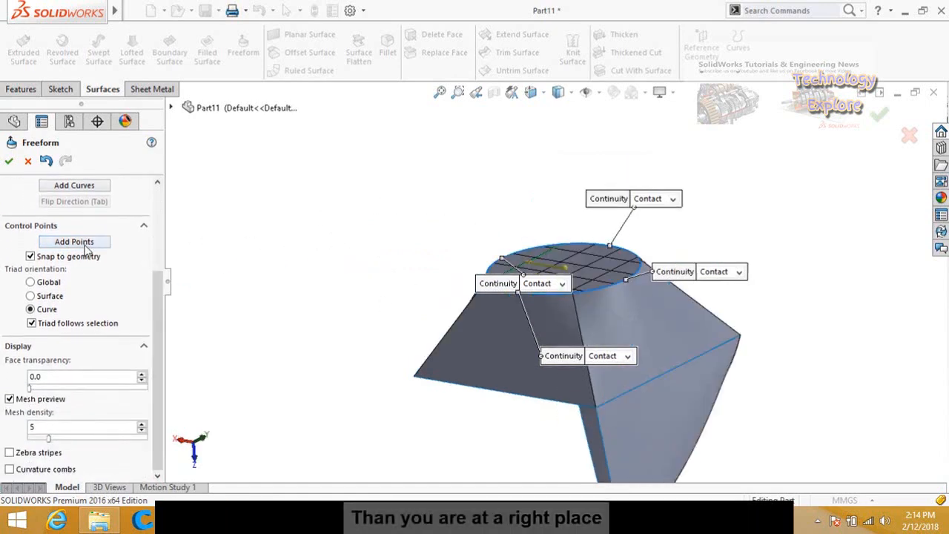
middle_click_drag(396, 198, 455, 284)
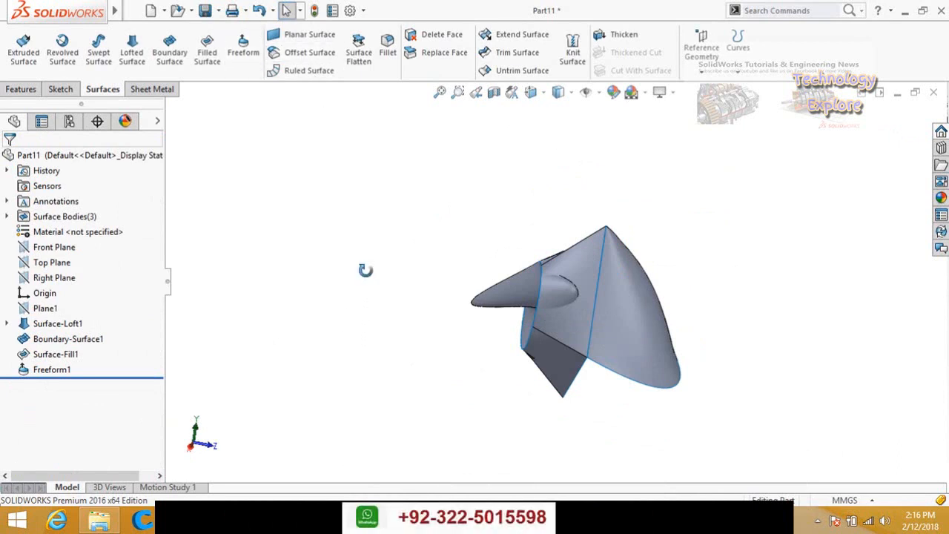
middle_click_drag(366, 270, 400, 279)
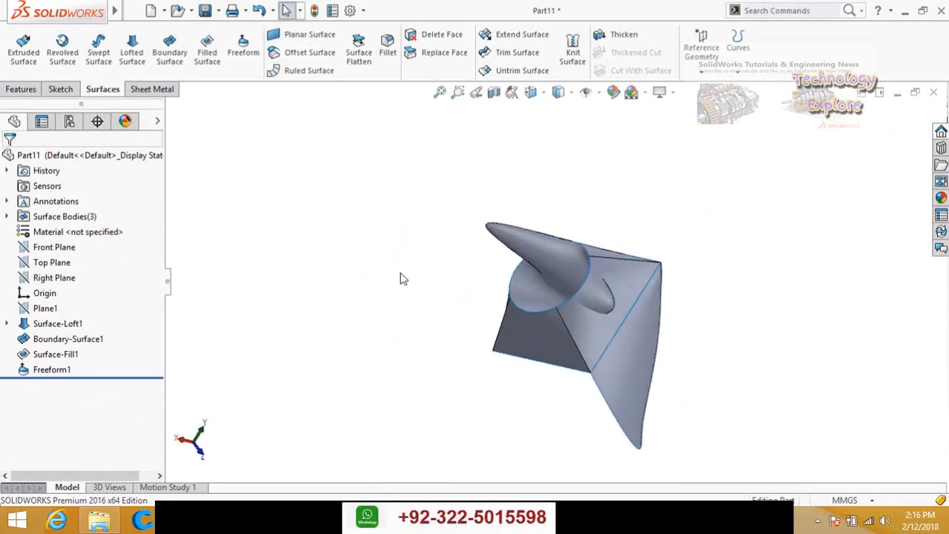
- Create a new part and start a sketch on the Front Plane
key("ctrl+n")
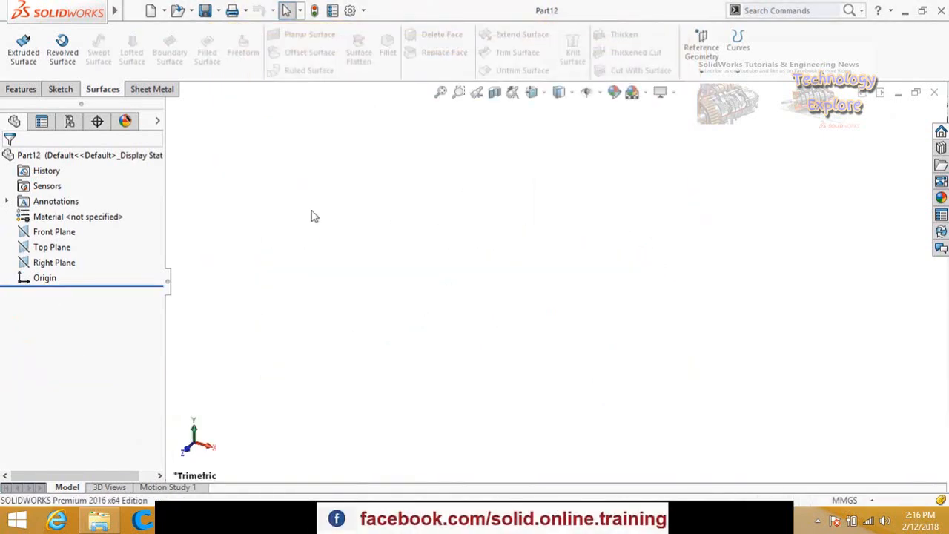
left_click(62, 91)
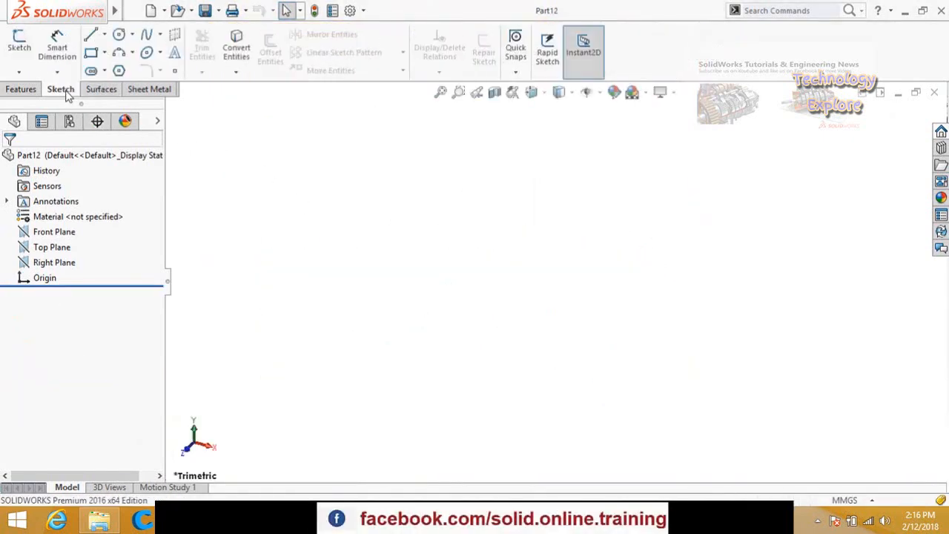
left_click(103, 89)
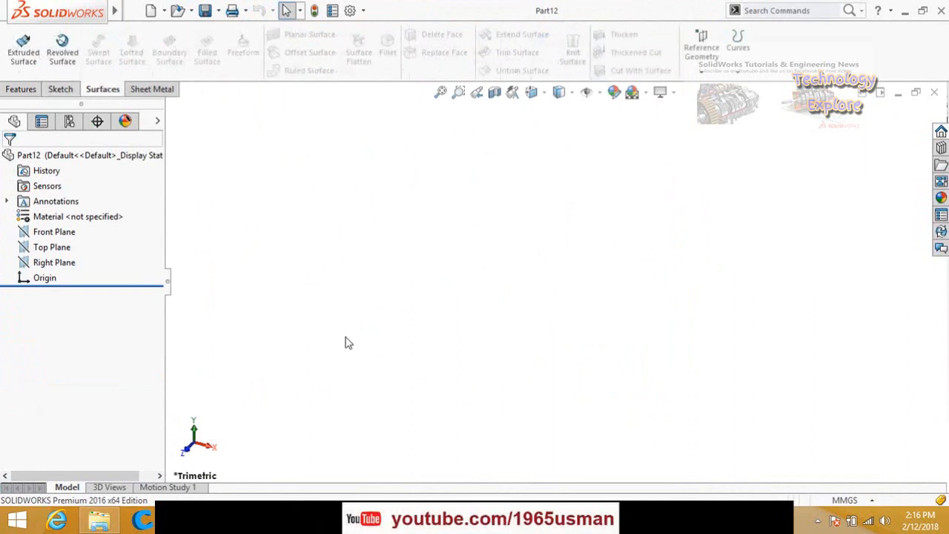
left_click(53, 232)
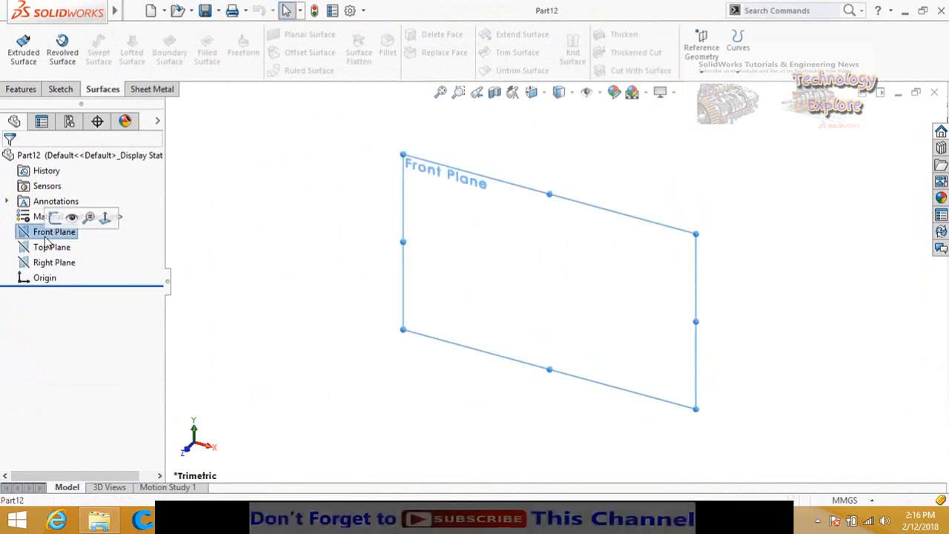
left_click(54, 218)
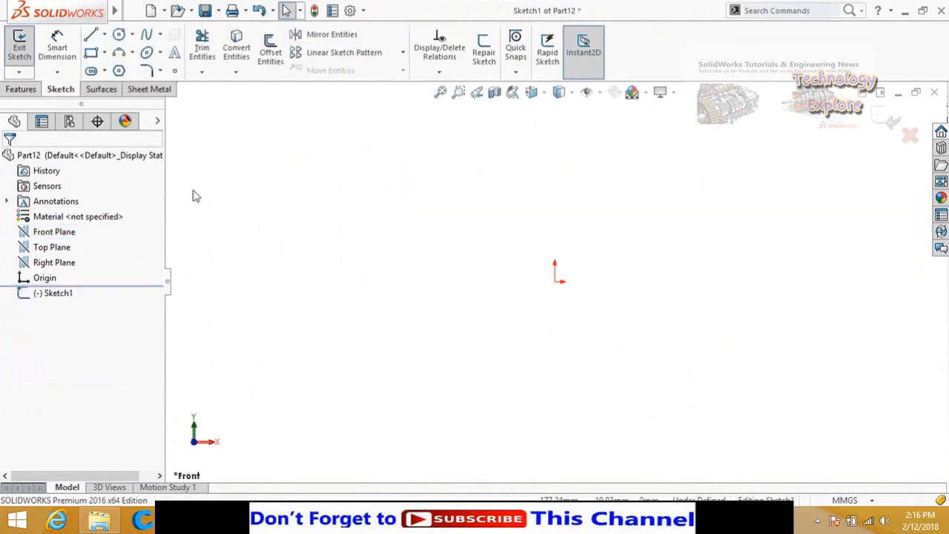
- Sketch a circle centred on the origin
left_click(555, 281)
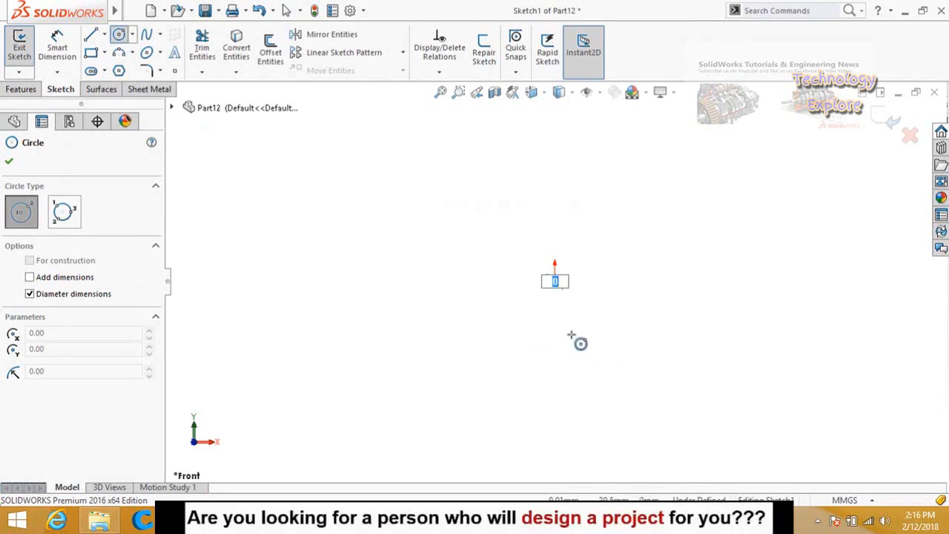
key("Escape")
left_click(118, 35)
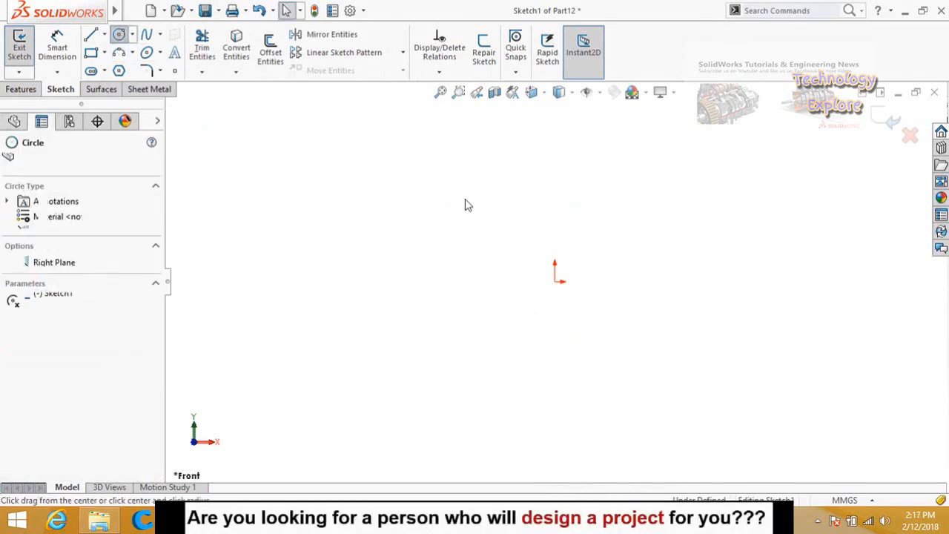
left_click(555, 281)
left_click(597, 338)
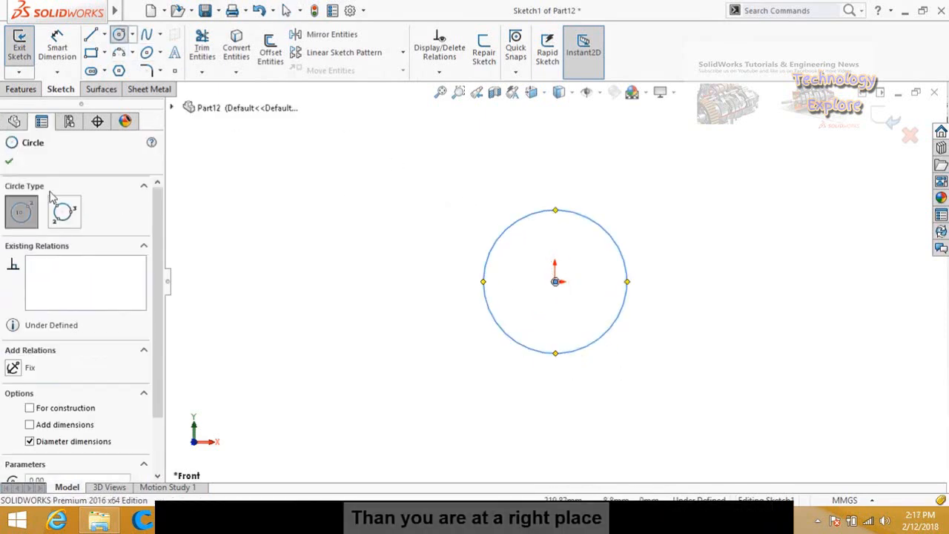
- Extrude the circle as a blind surface, raising the depth beyond 30 mm in 10 mm increments, and accept it
left_click(102, 89)
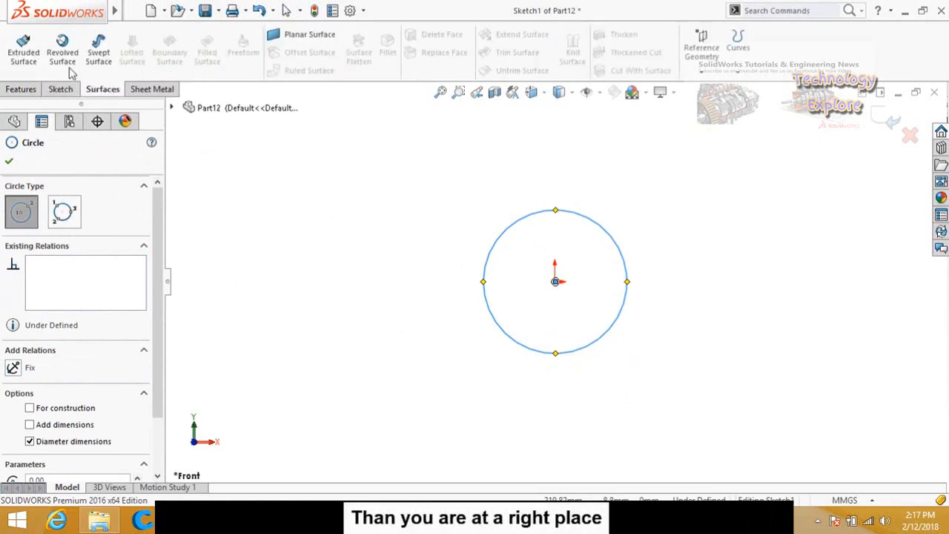
left_click(29, 61)
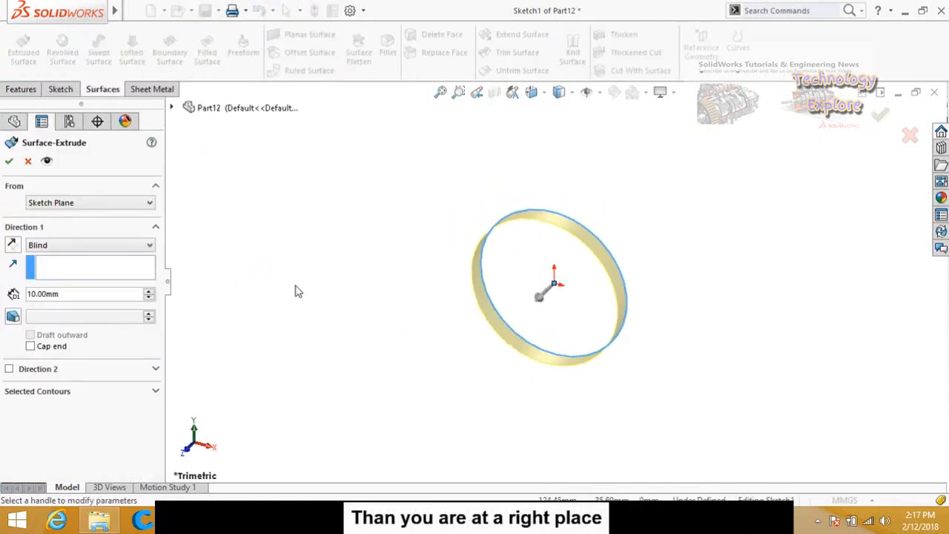
left_click(149, 291)
left_click(149, 291)
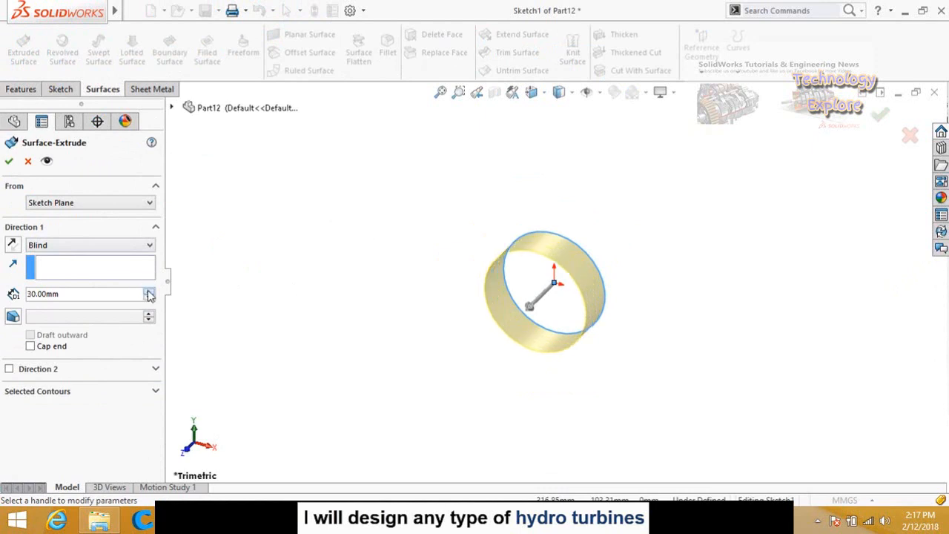
left_click(149, 294)
left_click(9, 161)
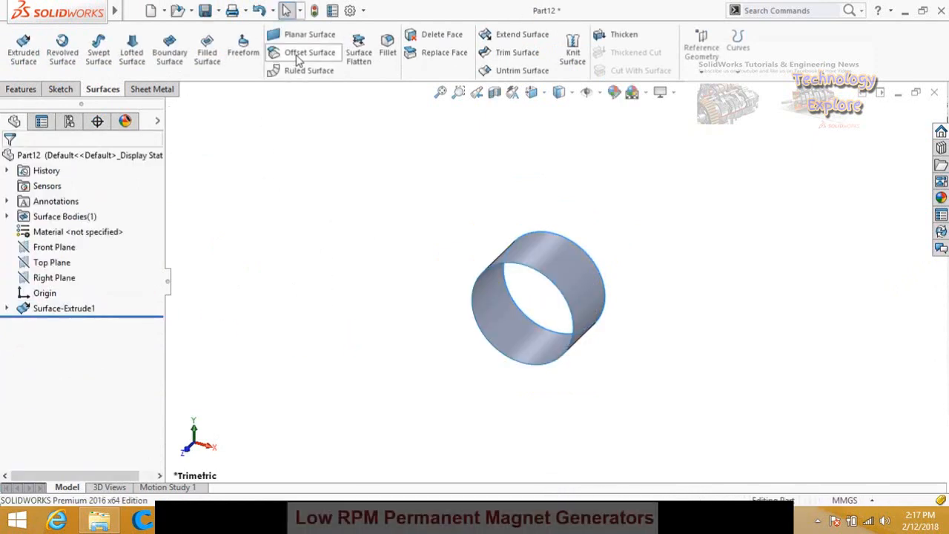
- Offset the cylindrical surface outward by 20 mm and accept the offset surface
left_click(310, 55)
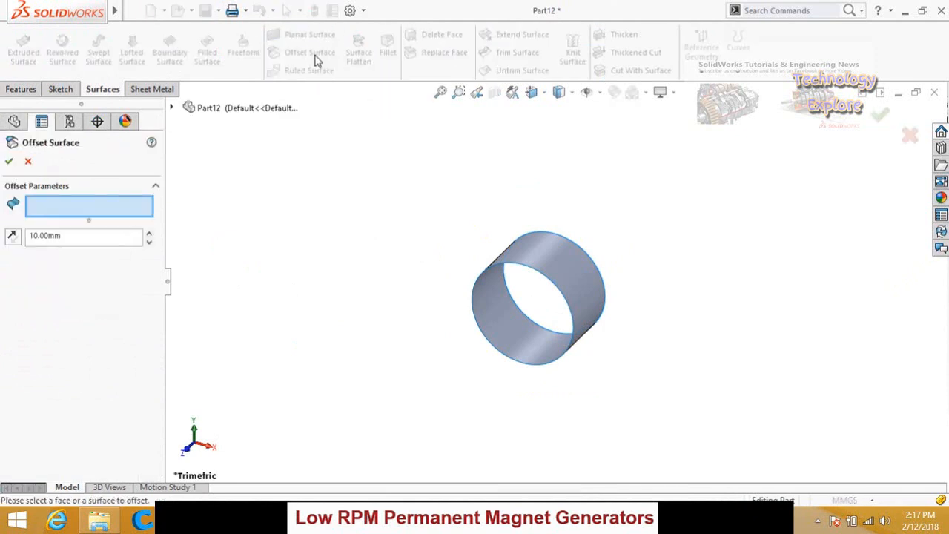
left_click(538, 261)
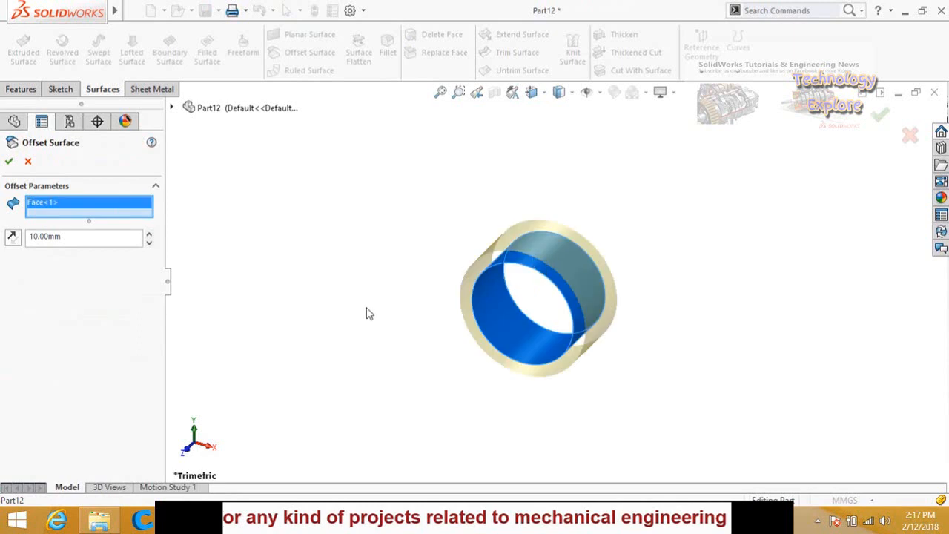
middle_click_drag(369, 314, 391, 262)
scroll(321, 291, "up", 1)
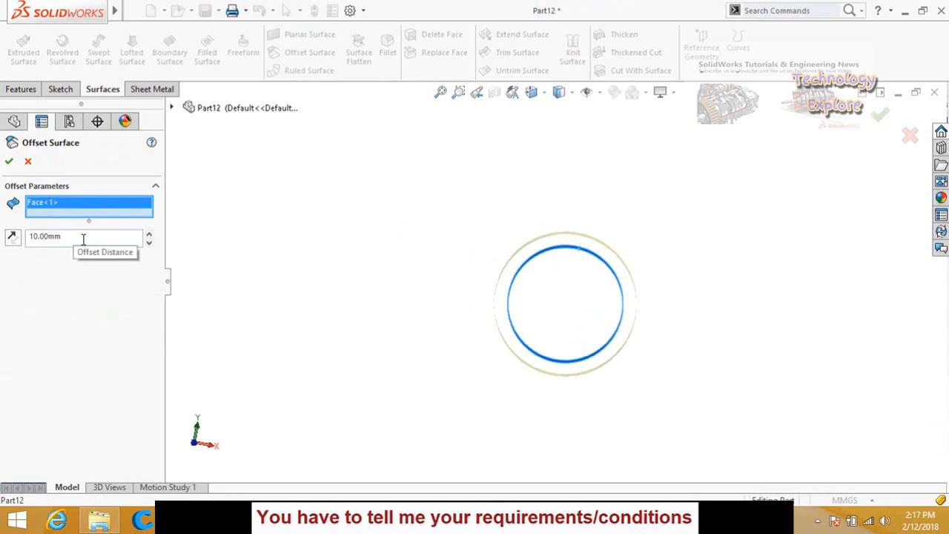
left_click(148, 234)
left_click(148, 233)
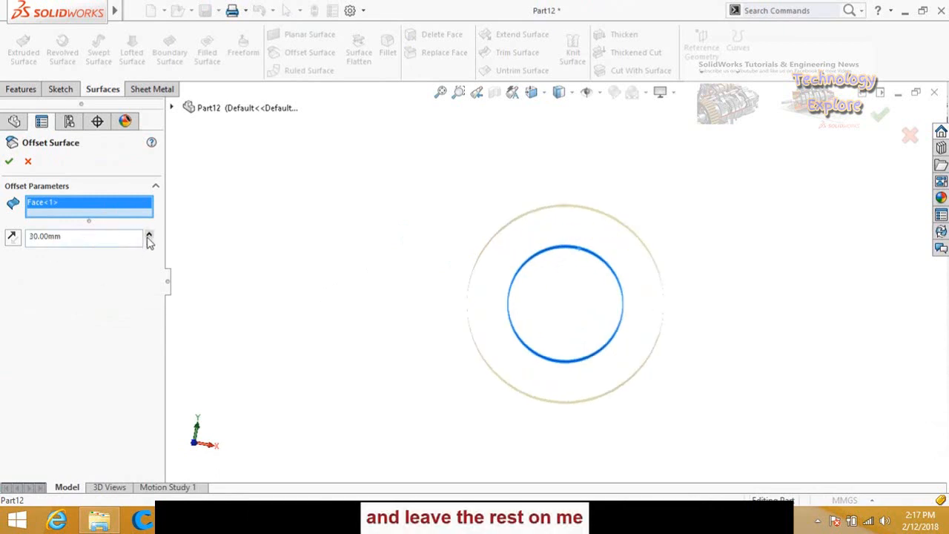
left_click(148, 243)
mouse_move(419, 272)
middle_mouse_down()
mouse_move(481, 233)
mouse_move(464, 279)
mouse_move(411, 282)
middle_mouse_up()
left_click(9, 163)
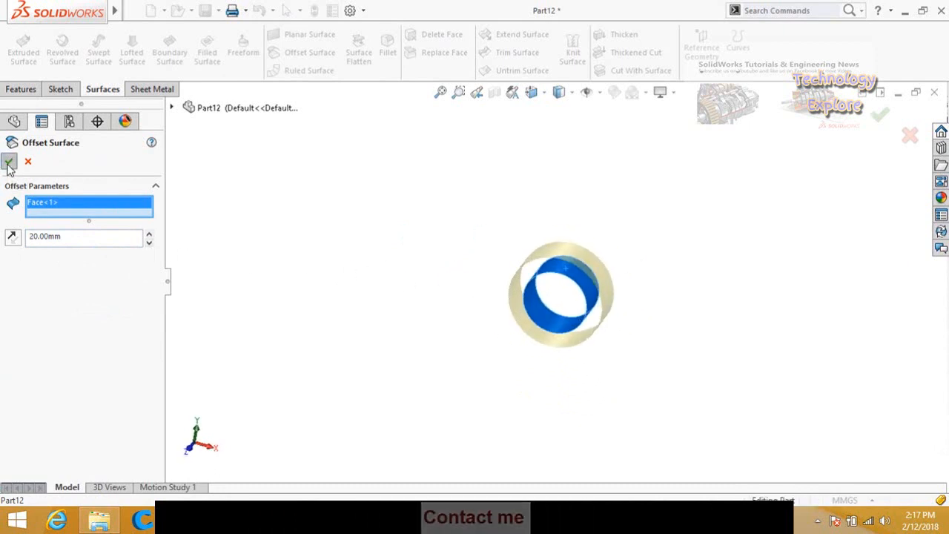
left_click(434, 271)
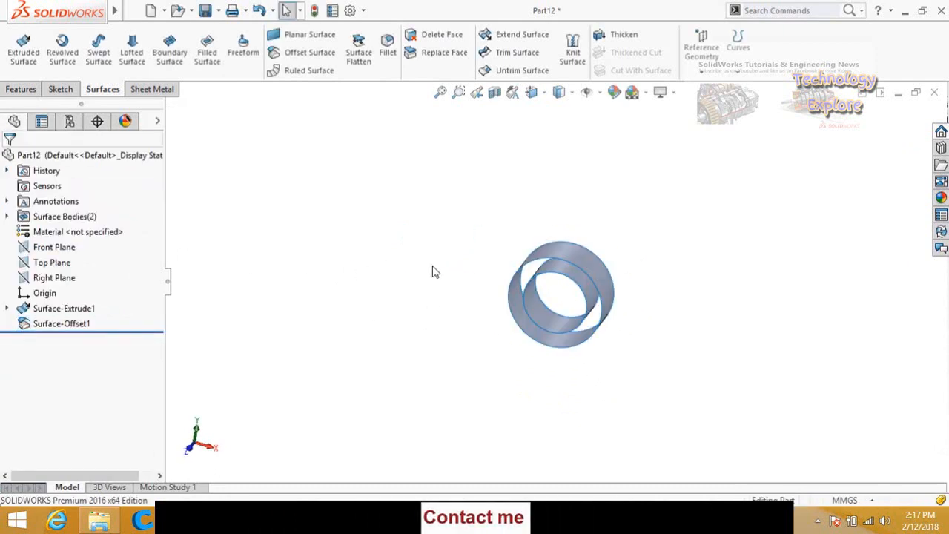
middle_click_drag(454, 239, 668, 247)
scroll(668, 248, "down", 2)
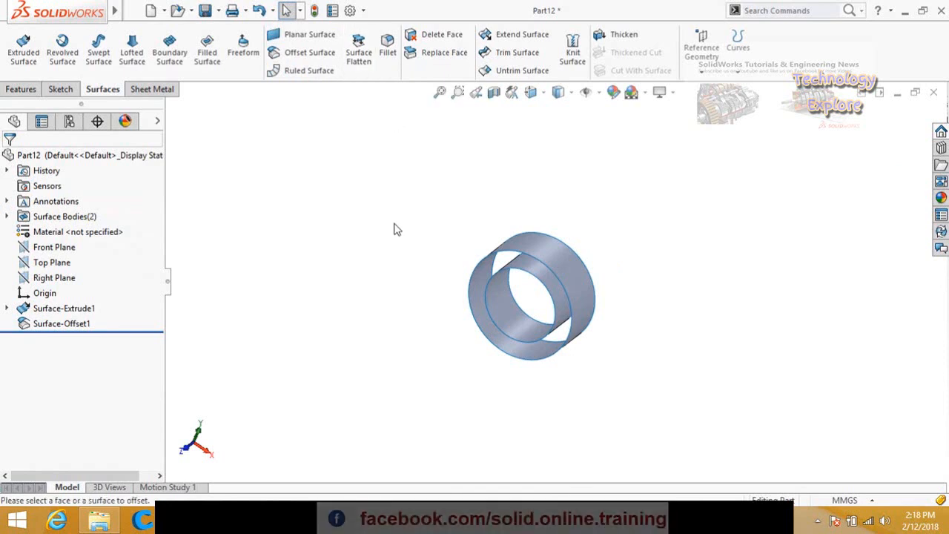
- Create a new part document and start a sketch on the Front Plane
key("ctrl+n")
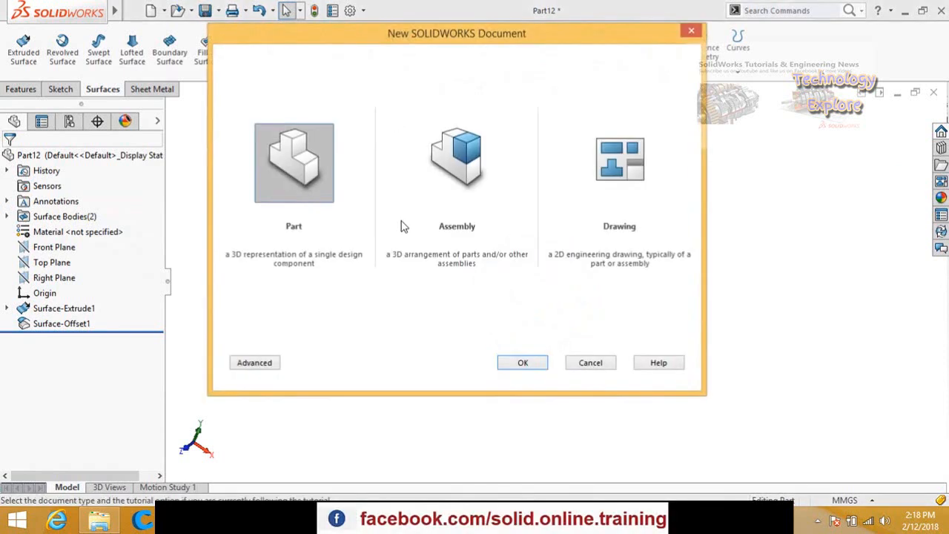
double_click(293, 155)
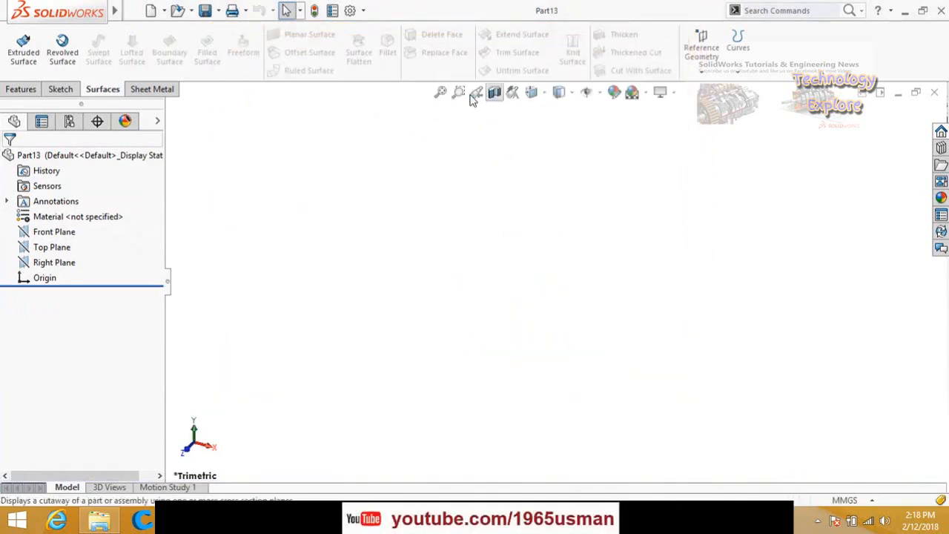
left_click(63, 233)
left_click(64, 215)
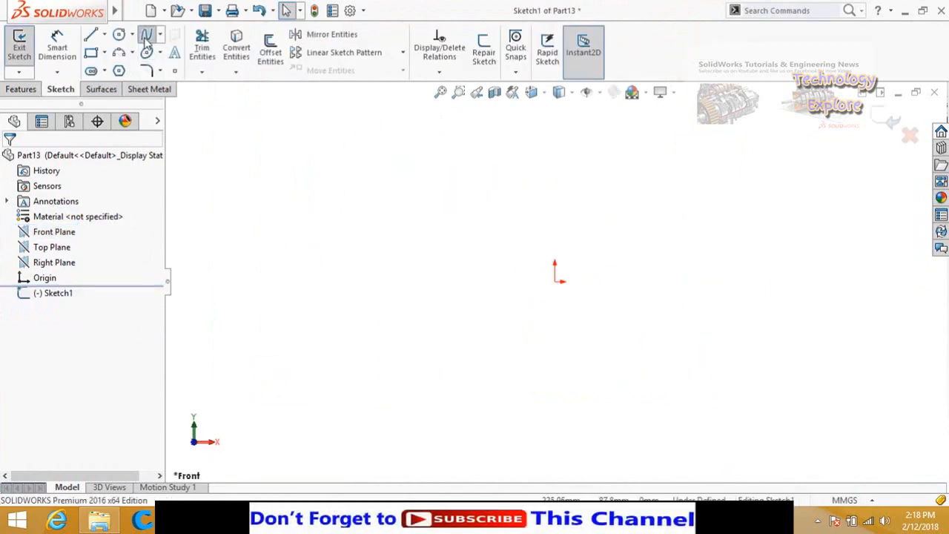
- Sketch a four-point wavy spline starting at the origin and running along the positive X direction
left_click(147, 43)
left_click(556, 280)
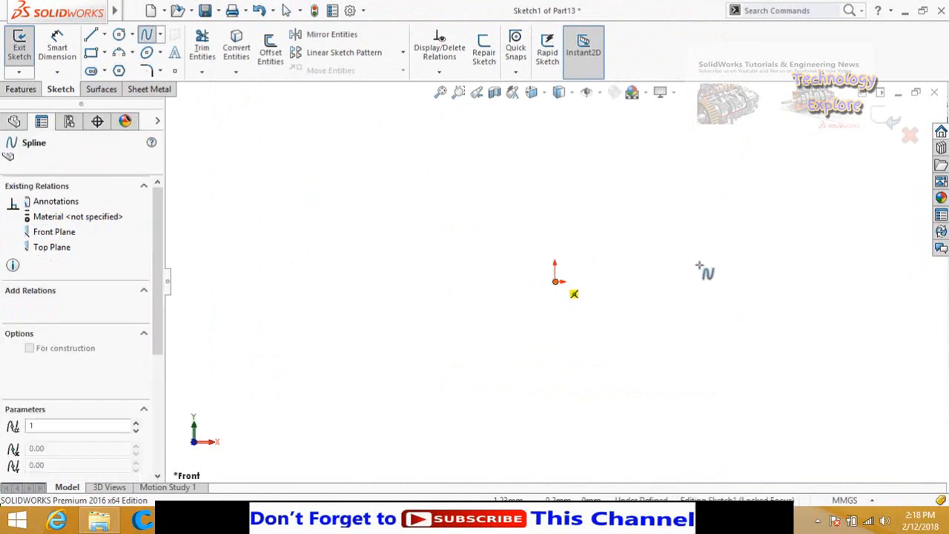
left_click(654, 260)
left_click(705, 287)
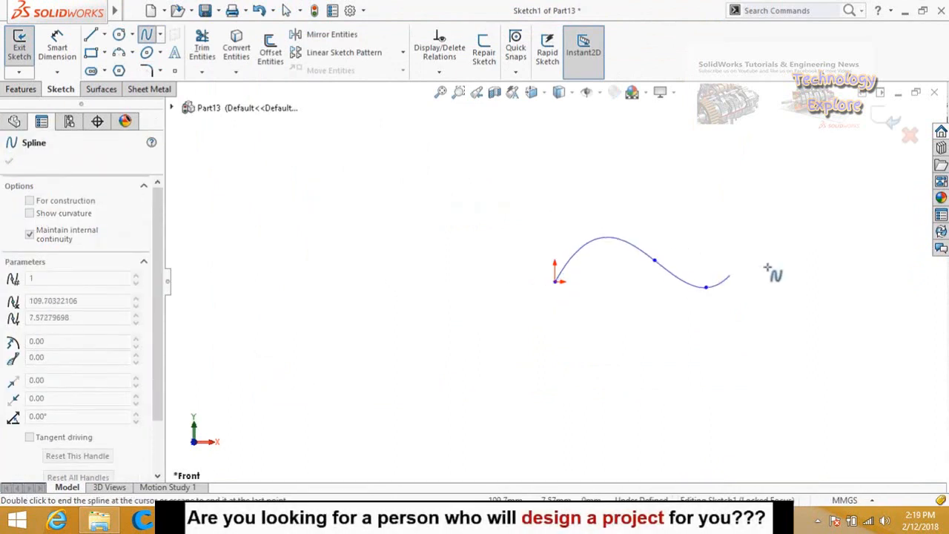
left_click(818, 275)
key("Escape")
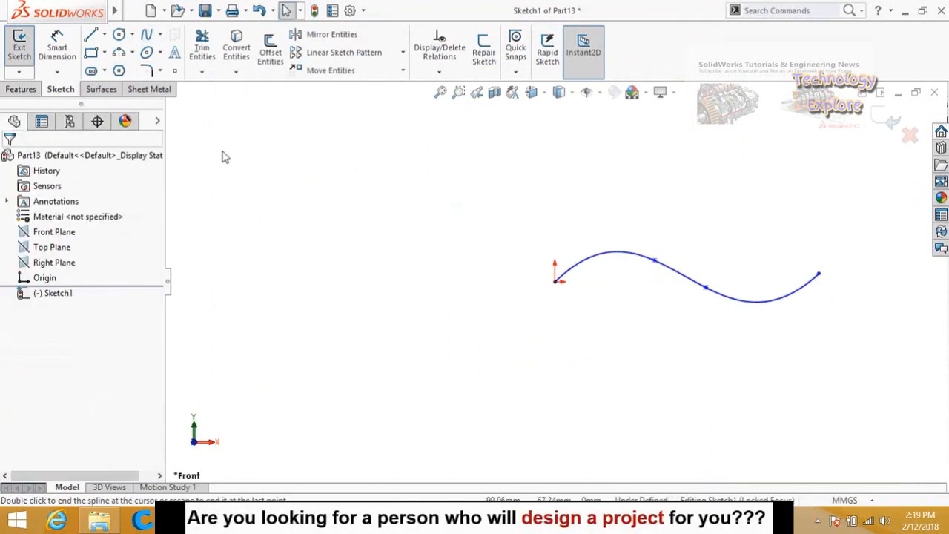
- Extrude the spline as a blind surface, raising the depth past 30 mm in 10 mm increments, and accept it
left_click(95, 90)
left_click(23, 52)
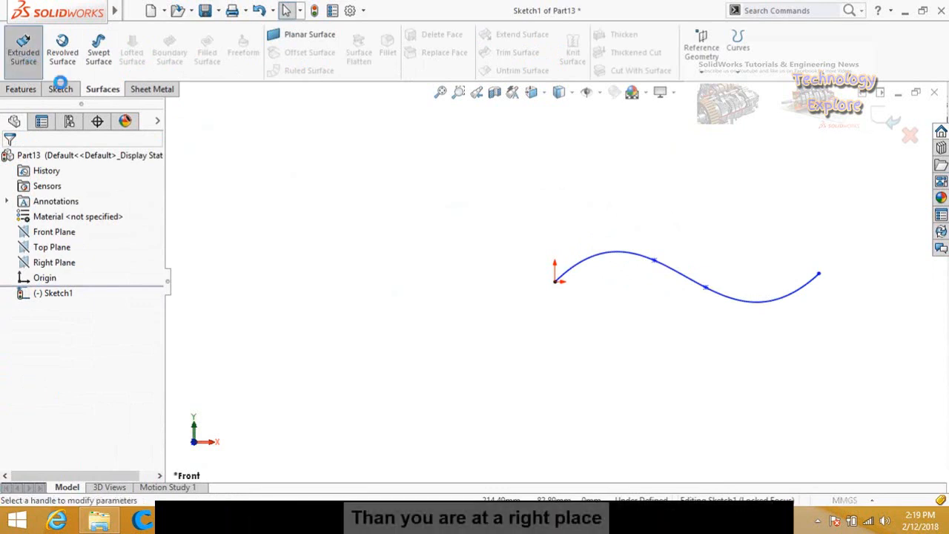
left_click(149, 291)
left_click(148, 290)
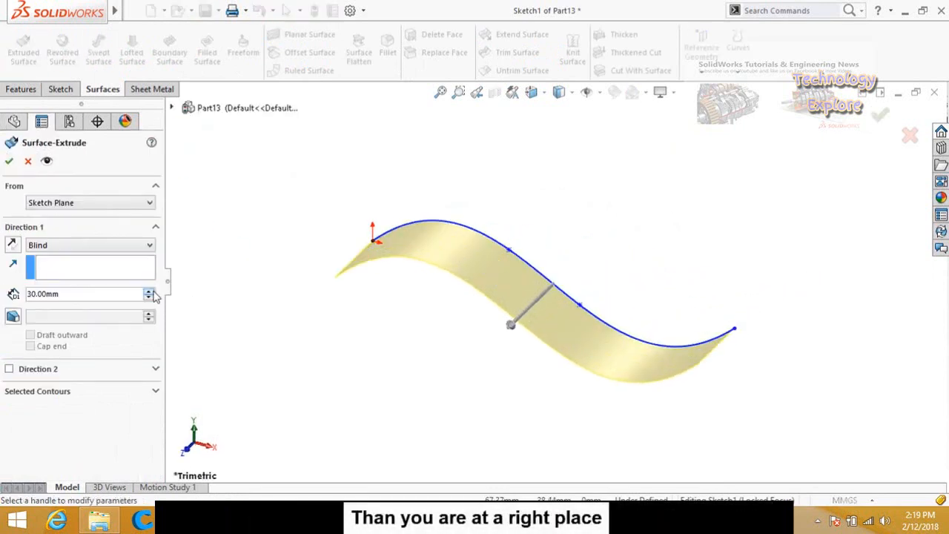
left_click(148, 290)
left_click(9, 162)
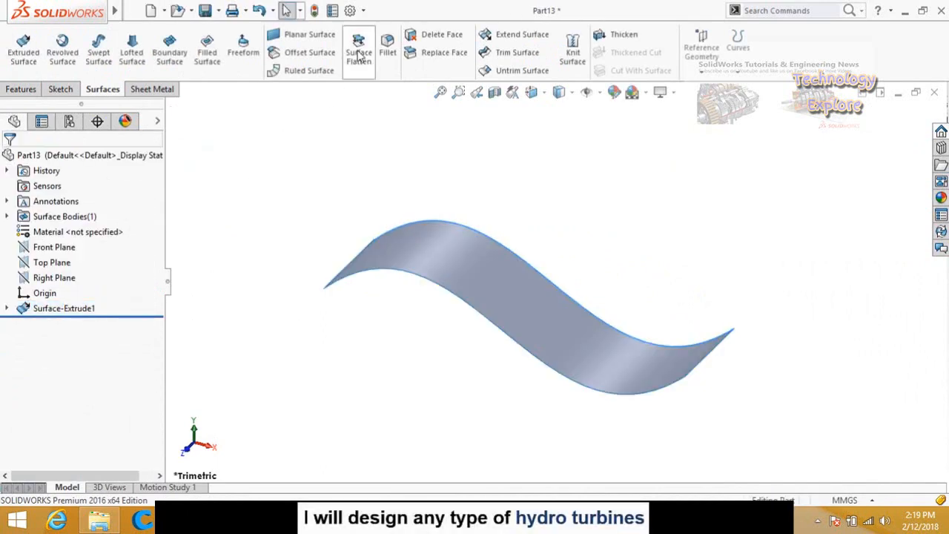
- Flatten the wavy surface from its short end edge near the origin and accept the flattened surface
left_click(358, 46)
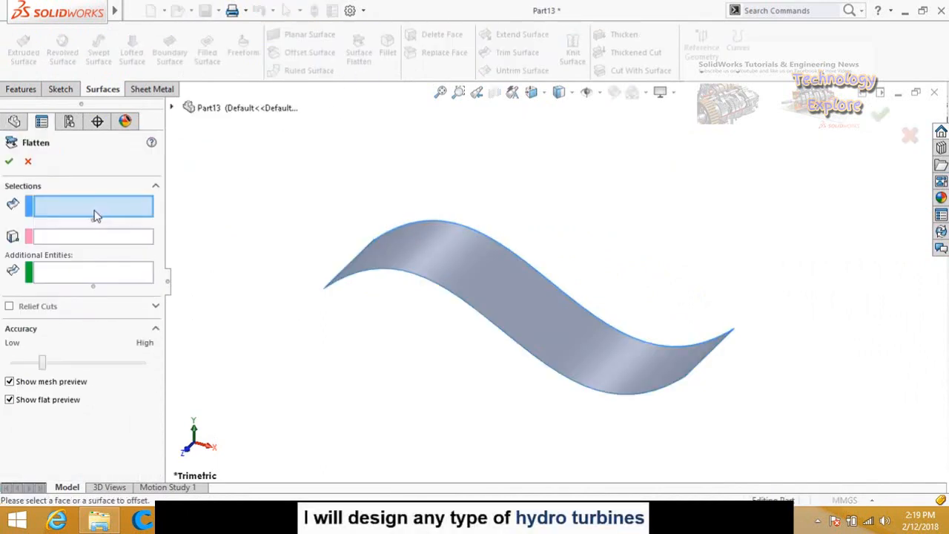
left_click(413, 252)
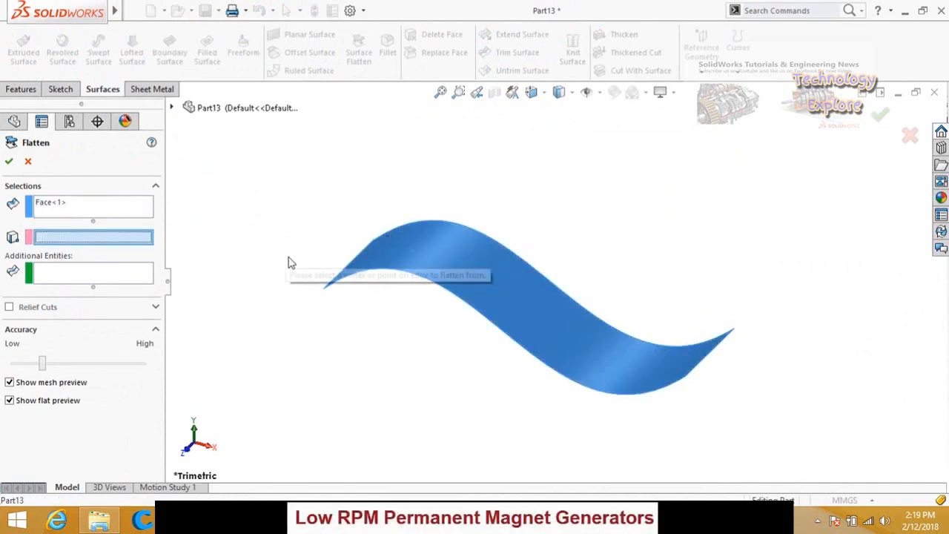
middle_click_drag(303, 290, 327, 280)
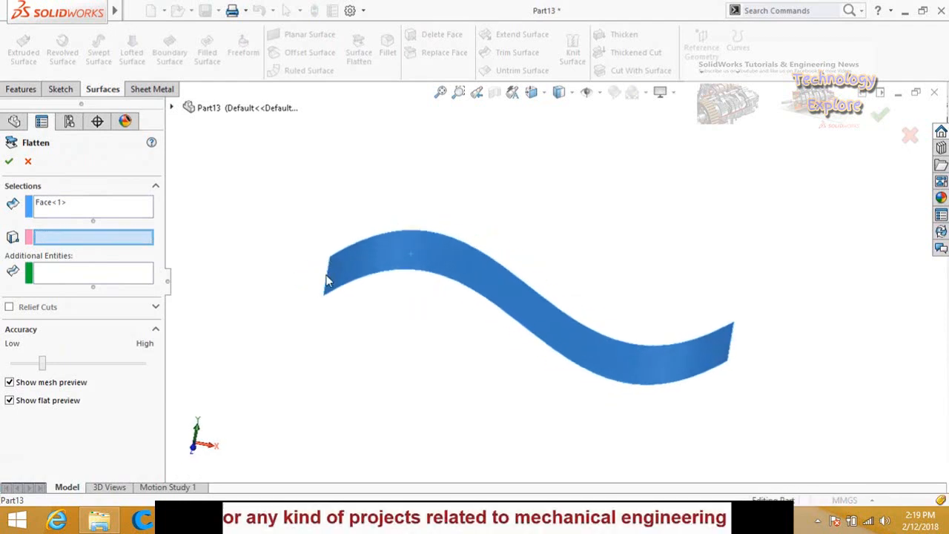
left_click(327, 284)
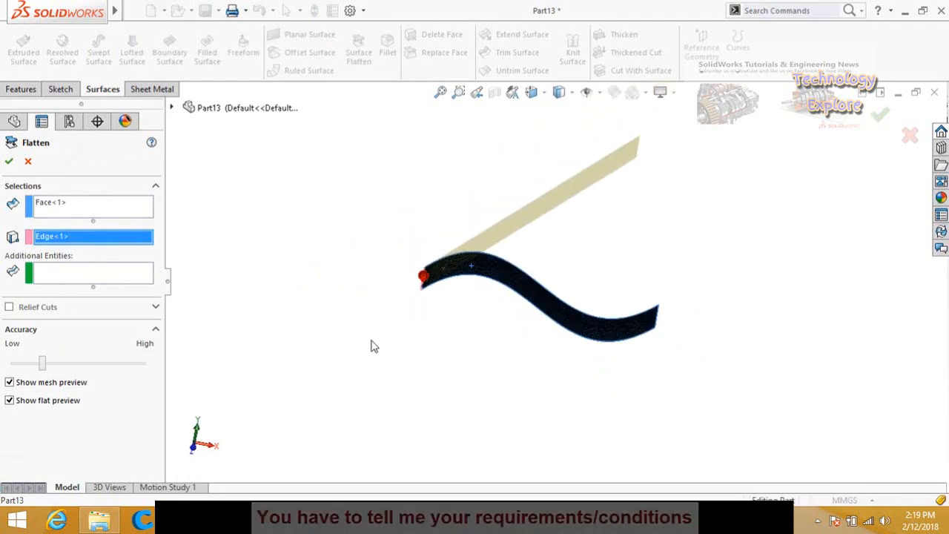
left_click(9, 161)
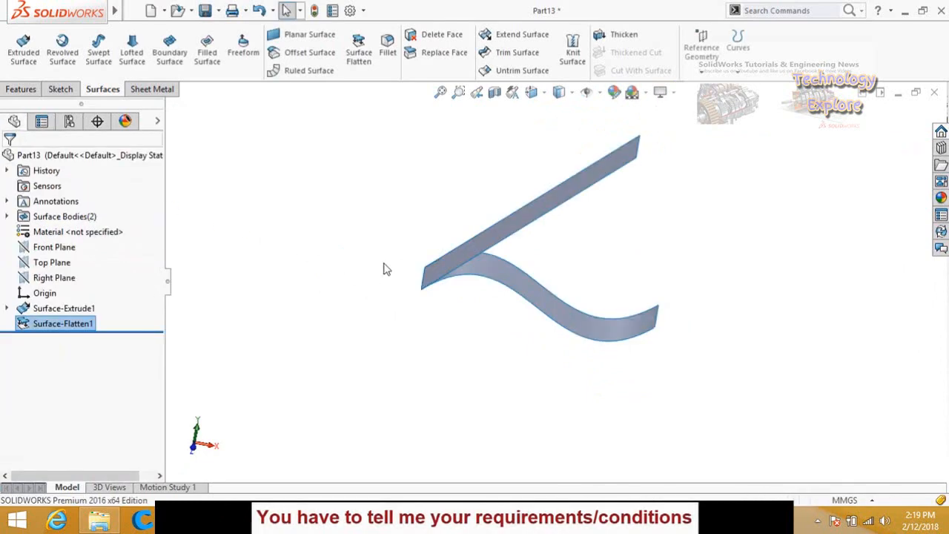
middle_click_drag(384, 269, 361, 220)
middle_click_drag(370, 240, 406, 282)
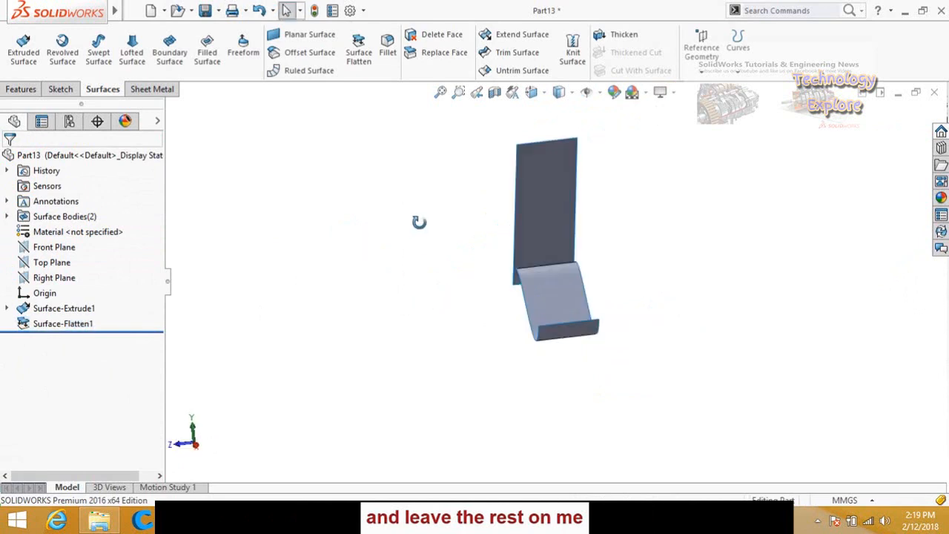
mouse_move(419, 222)
middle_mouse_down()
mouse_move(466, 184)
mouse_move(479, 203)
mouse_move(481, 148)
middle_mouse_up()
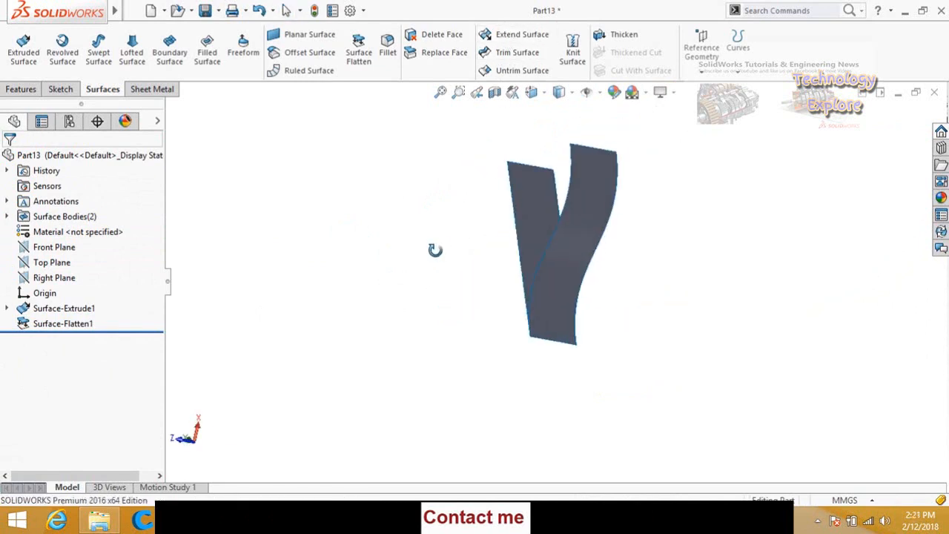
middle_click_drag(433, 249, 474, 250)
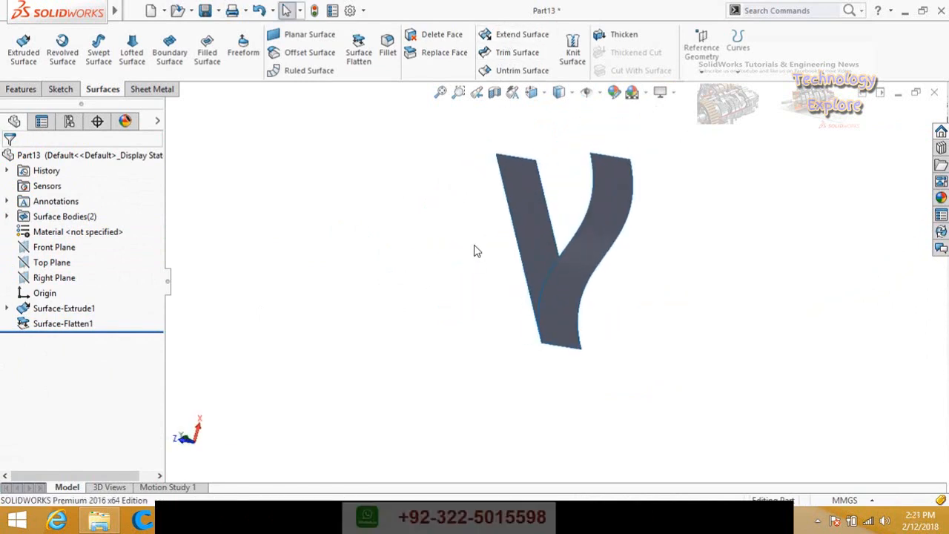
- Extend the wavy surface from its long curved edge by a distance of 25 mm using the Same surface type
left_click(513, 38)
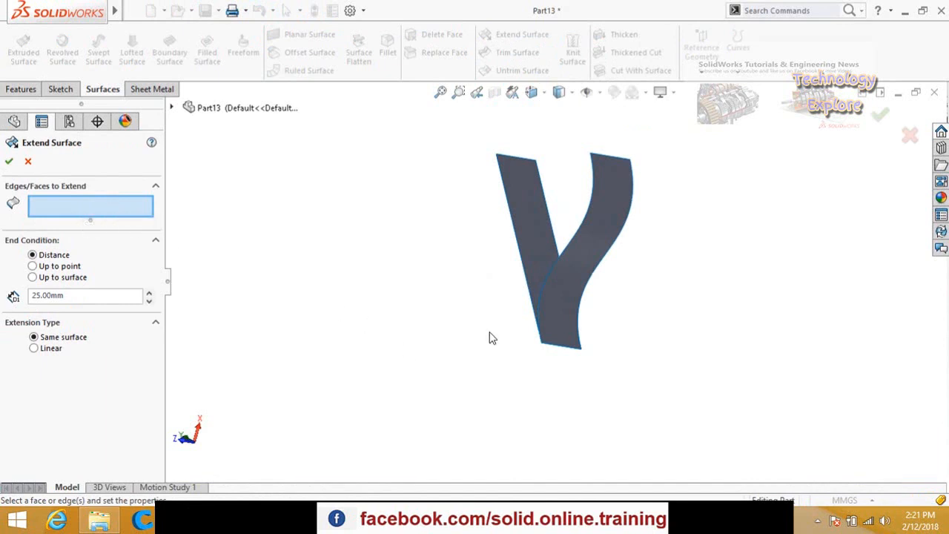
middle_click_drag(490, 335, 443, 298)
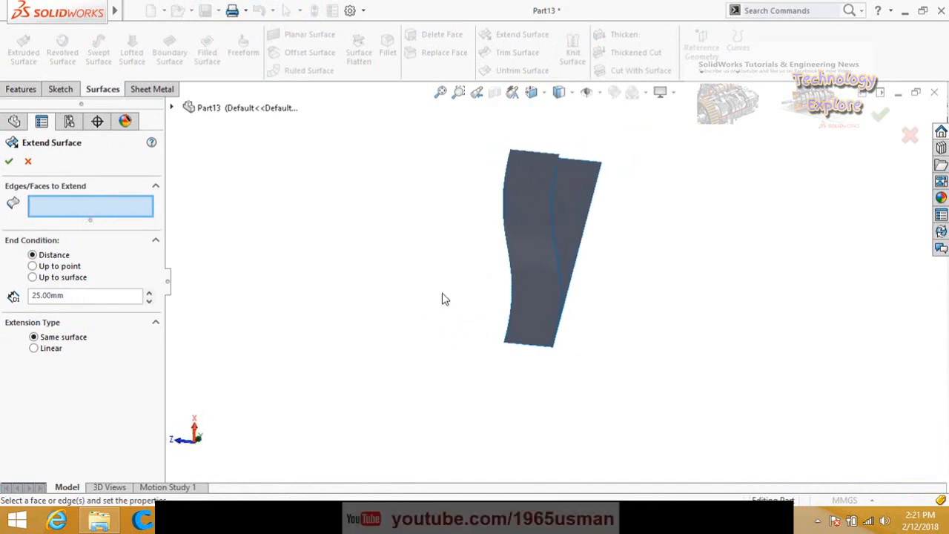
left_click(501, 234)
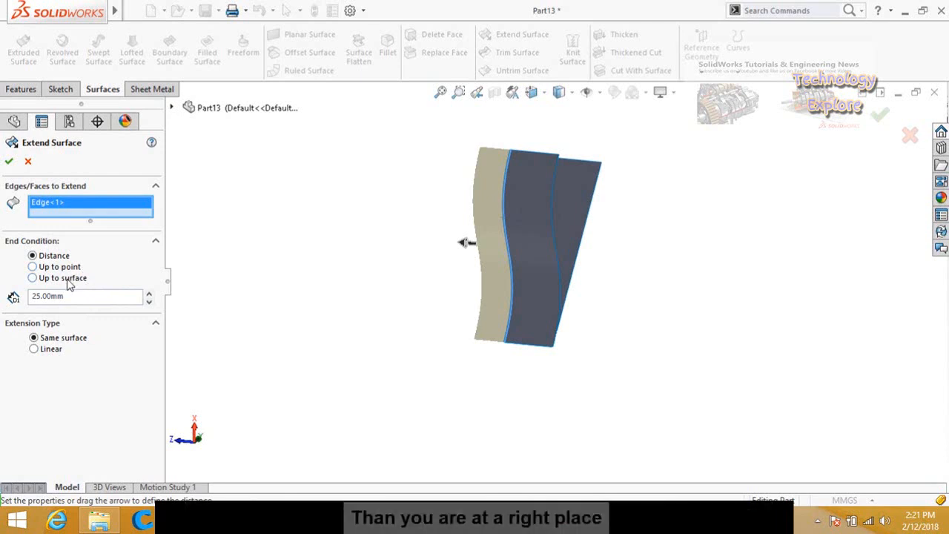
left_click(9, 162)
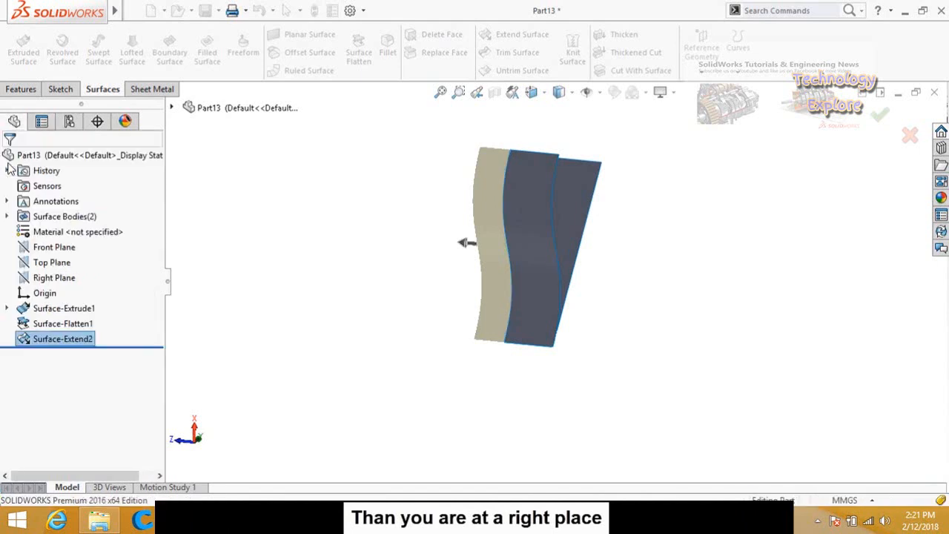
middle_click_drag(373, 281, 436, 194)
middle_click_drag(466, 151, 502, 177)
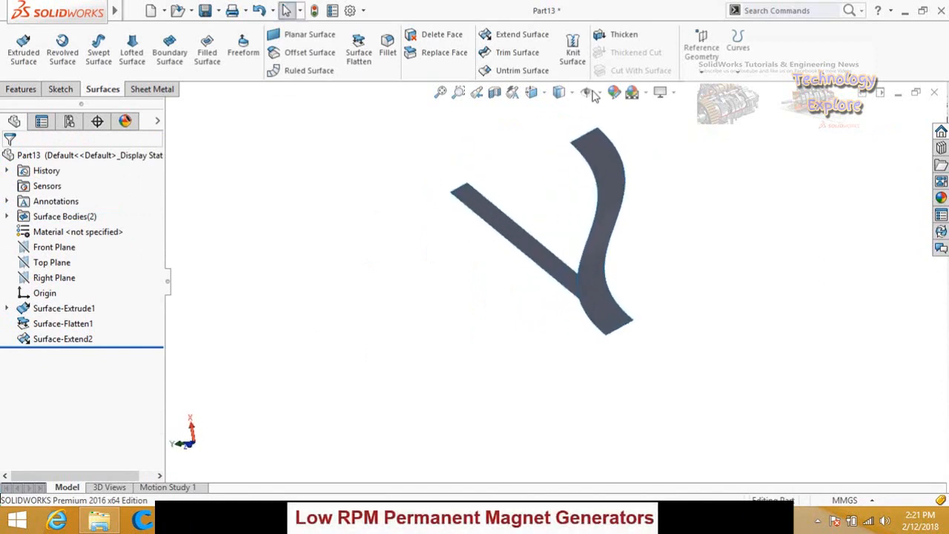
- Set up a Thicken feature on the extended wavy surface, leaving the flattened strip out of the selection
left_click(642, 41)
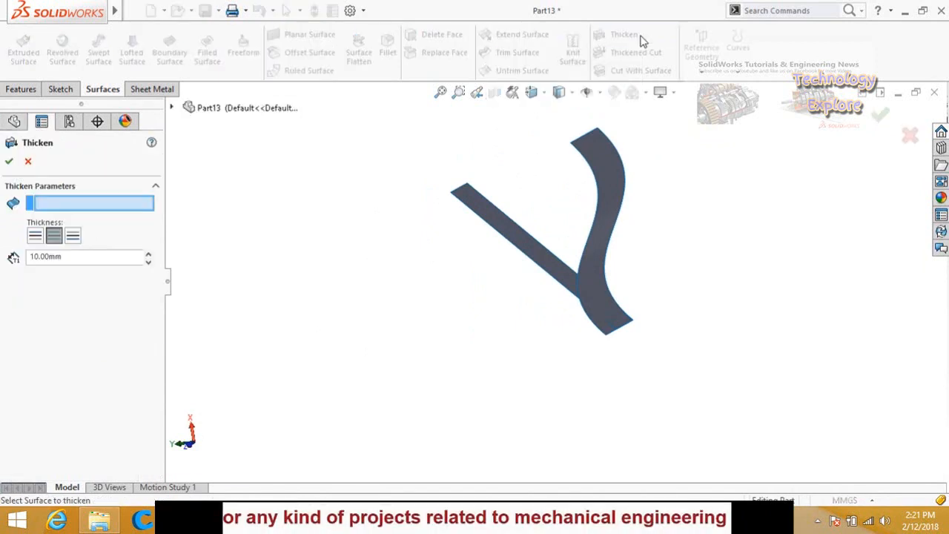
middle_click_drag(541, 164, 597, 178)
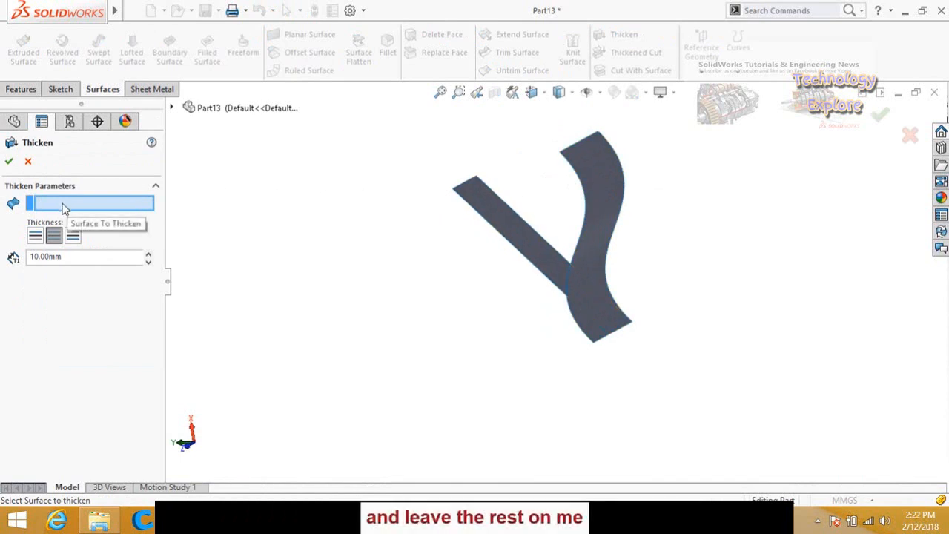
left_click(597, 183)
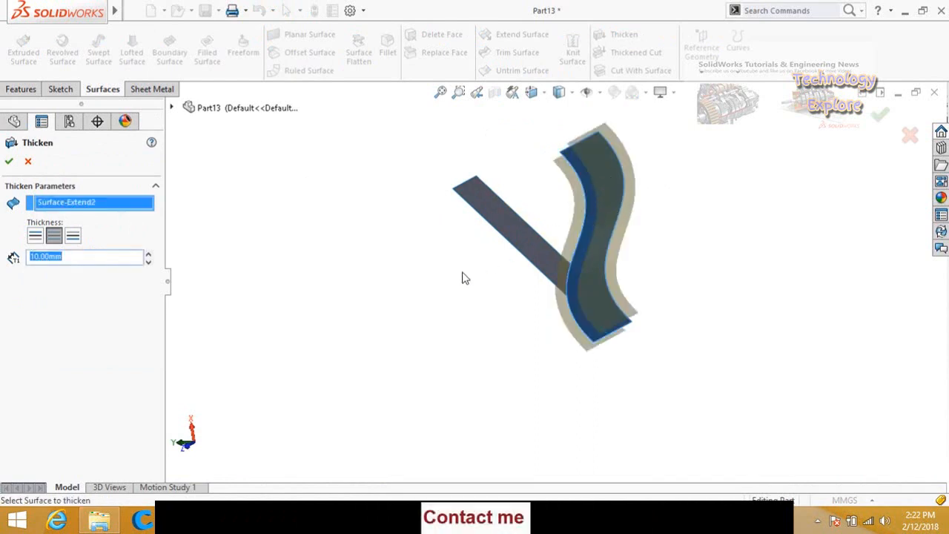
middle_click_drag(457, 341, 476, 317)
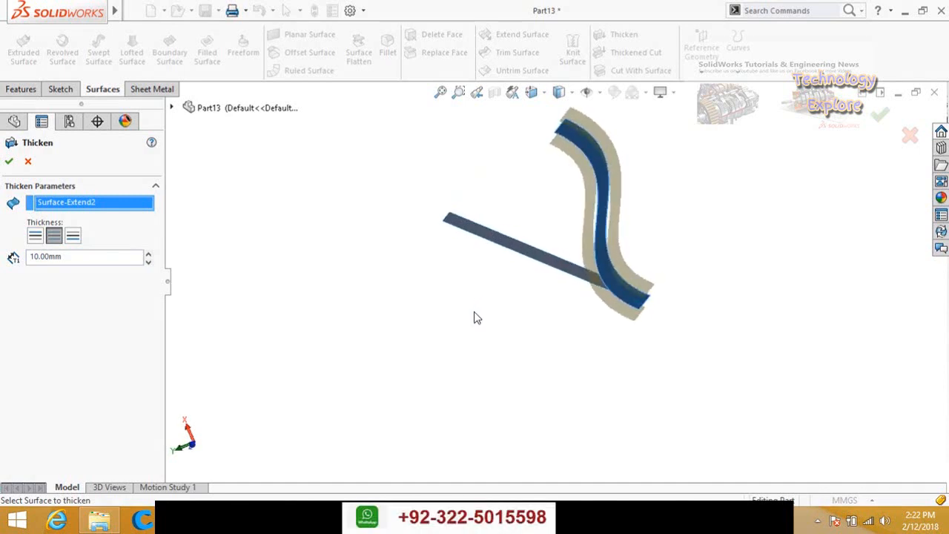
middle_click_drag(488, 184, 486, 156)
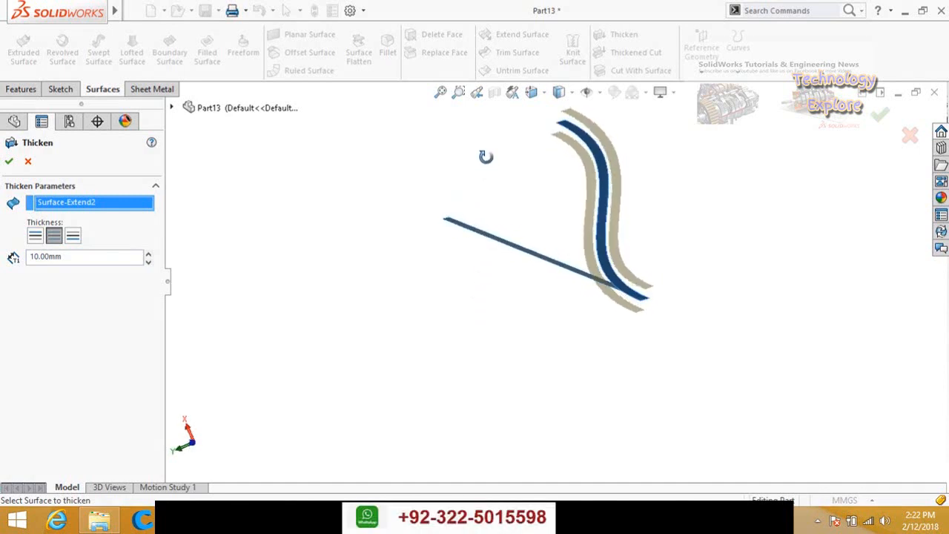
- Try a 20 mm thickness and each single-side option for the thicken, returning to 10 mm on both sides
left_click(79, 257)
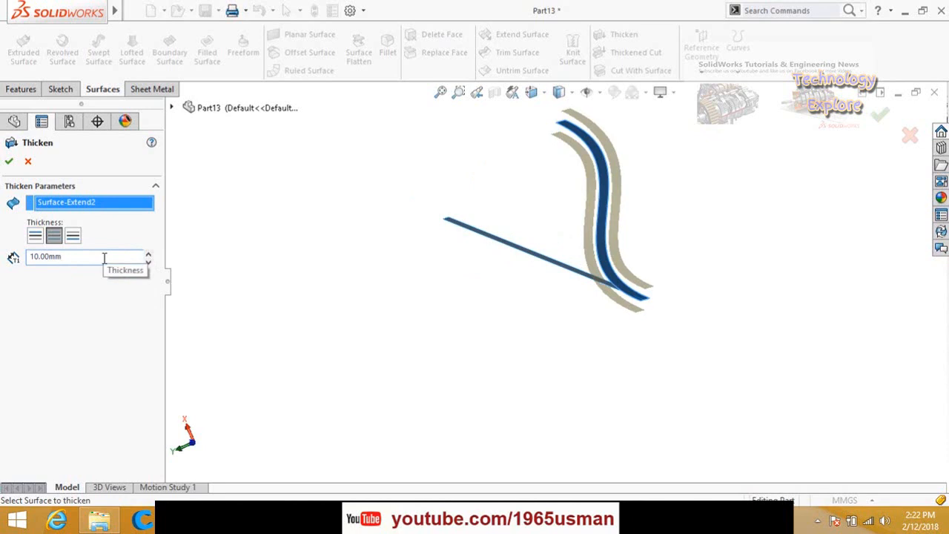
left_click(148, 254)
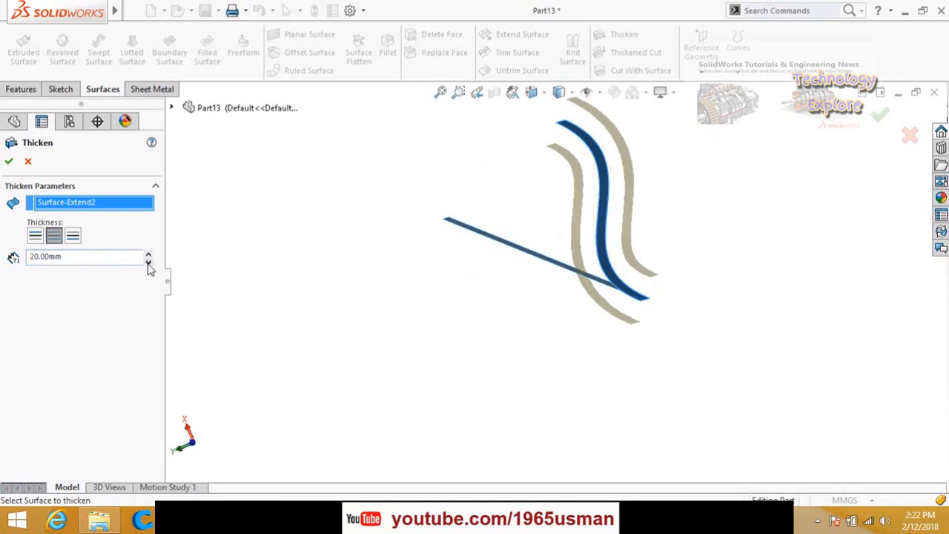
left_click(148, 263)
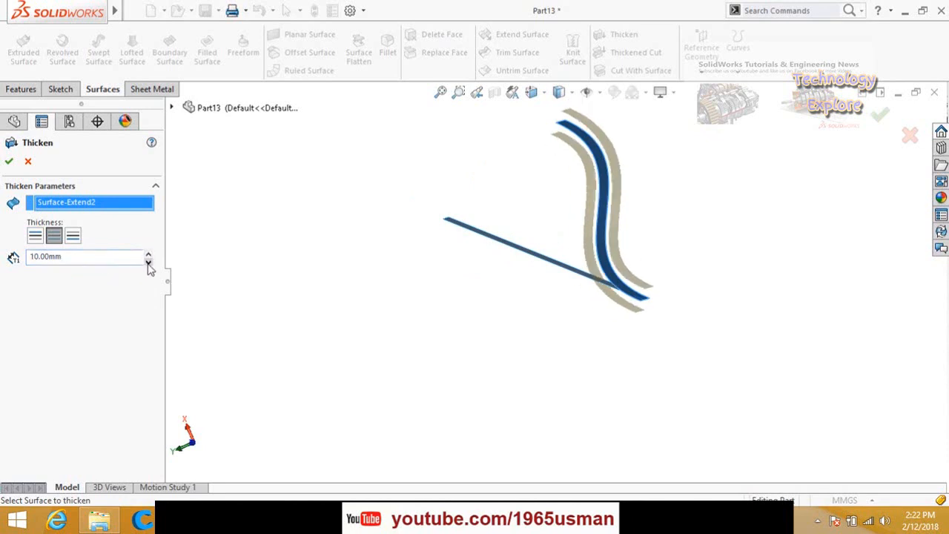
left_click(36, 239)
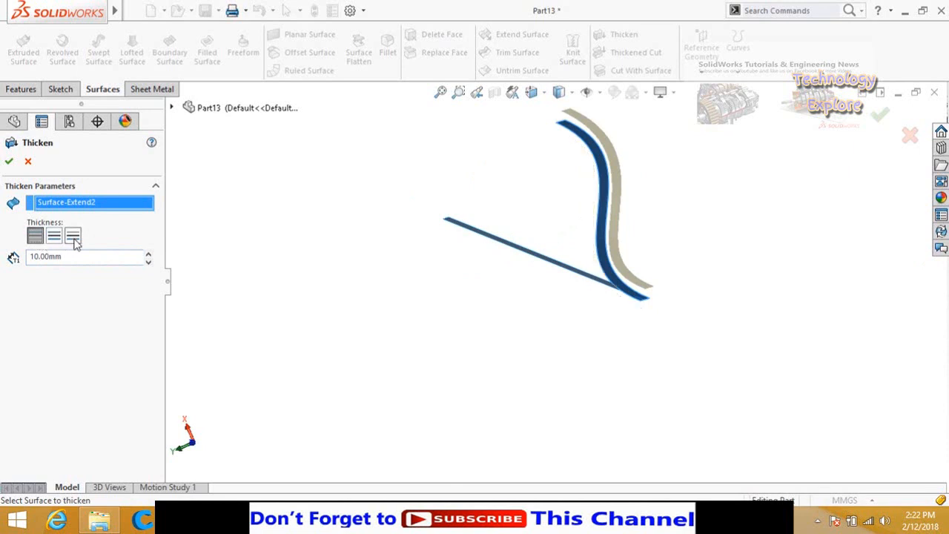
left_click(74, 237)
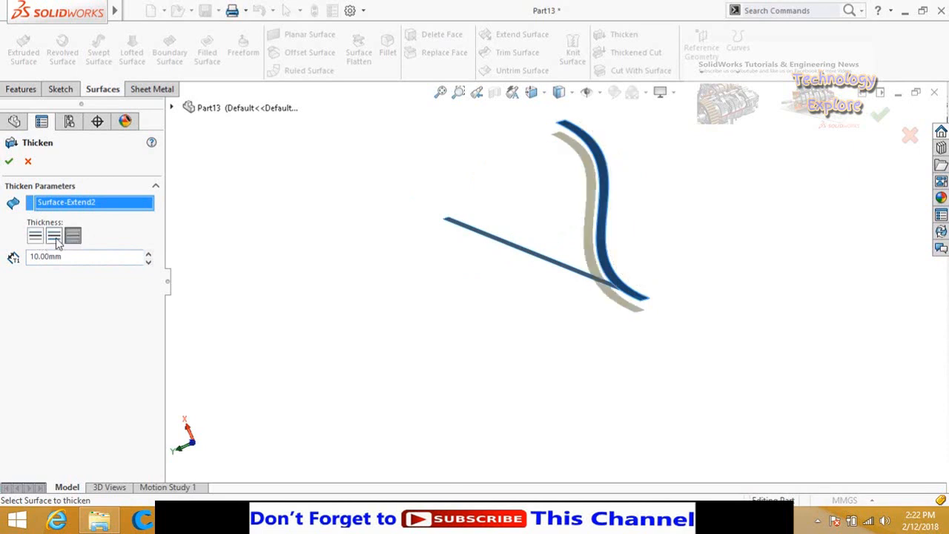
left_click(55, 241)
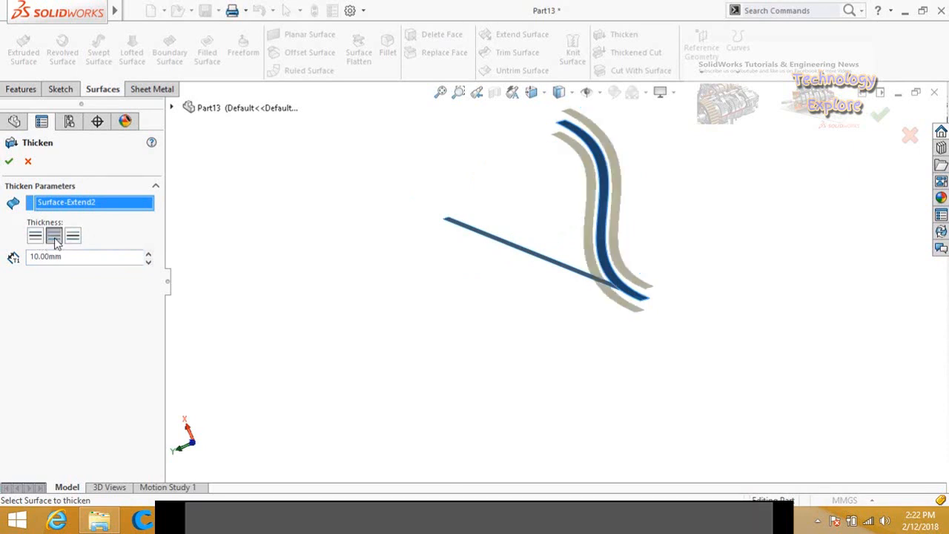
- Accept the 10 mm thicken on both sides of the wavy surface and clear the selection
left_click(9, 163)
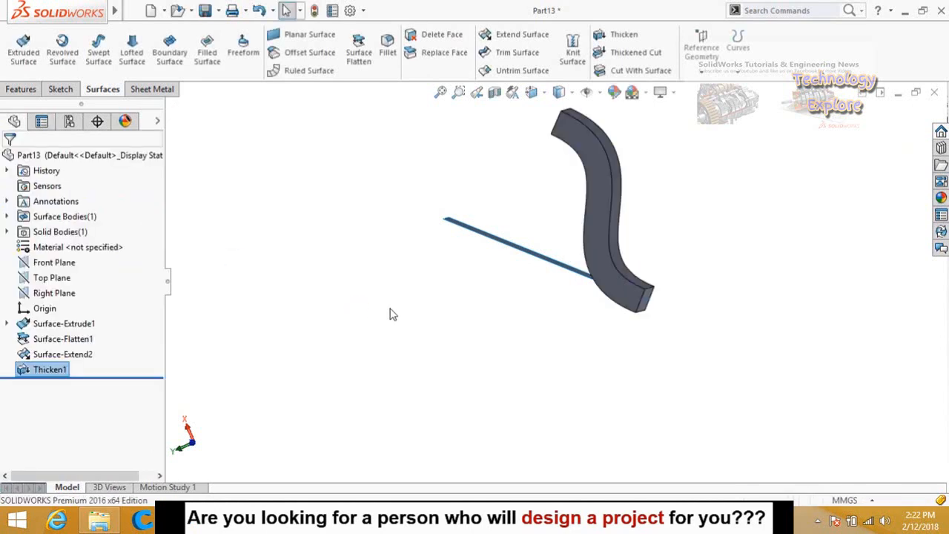
middle_click_drag(465, 261, 478, 289)
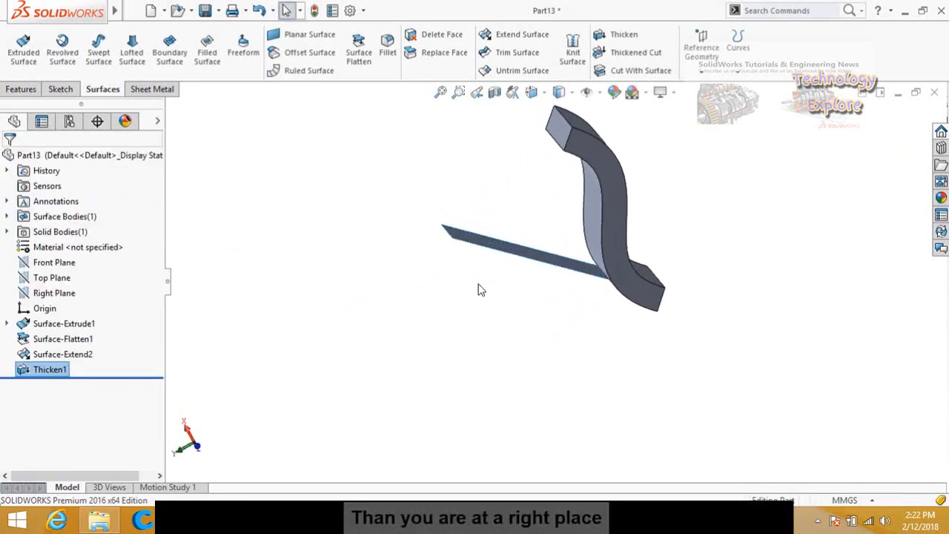
left_click(406, 238)
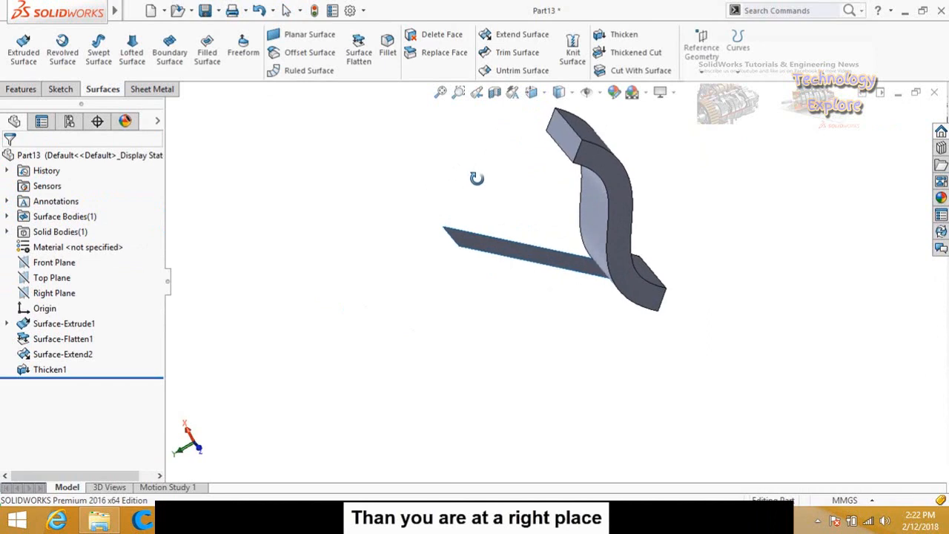